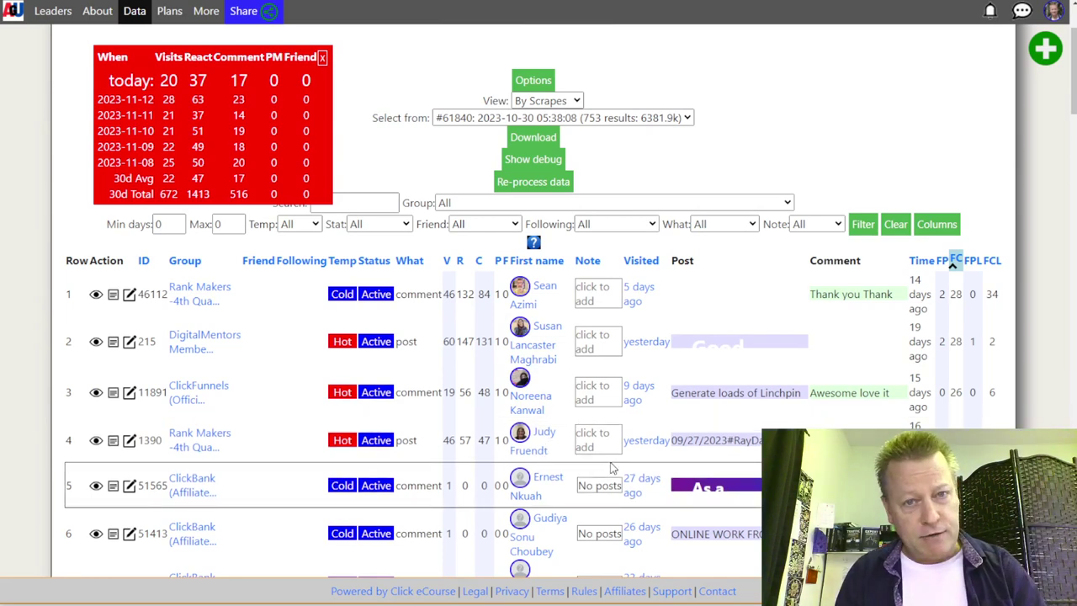
Highlight the React and Comment figures in the stats, then reload the lead table.
scroll(600, 476, "down", 5)
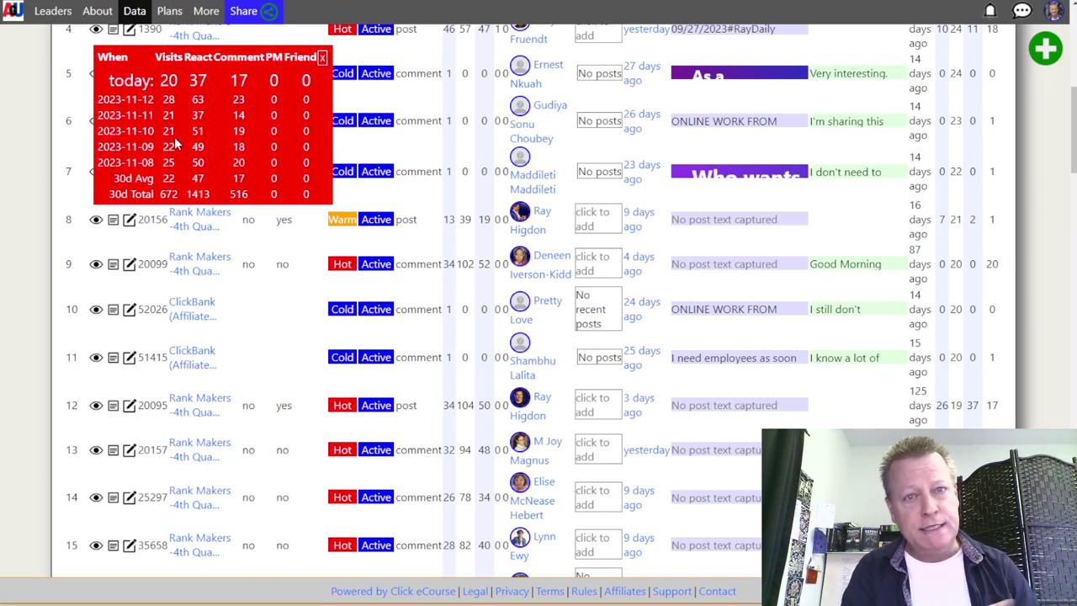
double_click(191, 59)
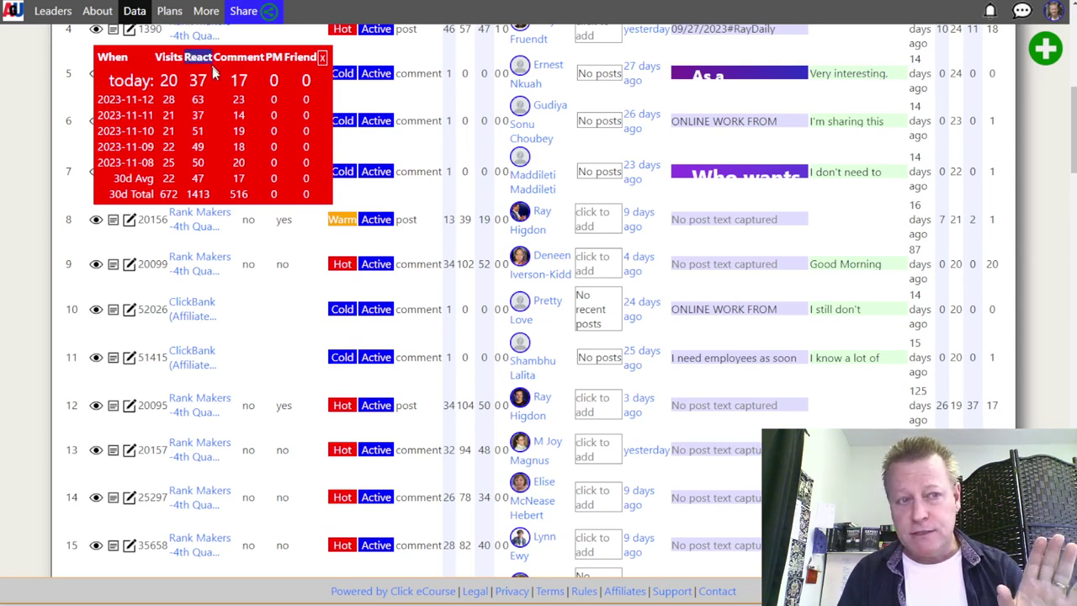
left_click_drag(217, 58, 261, 61)
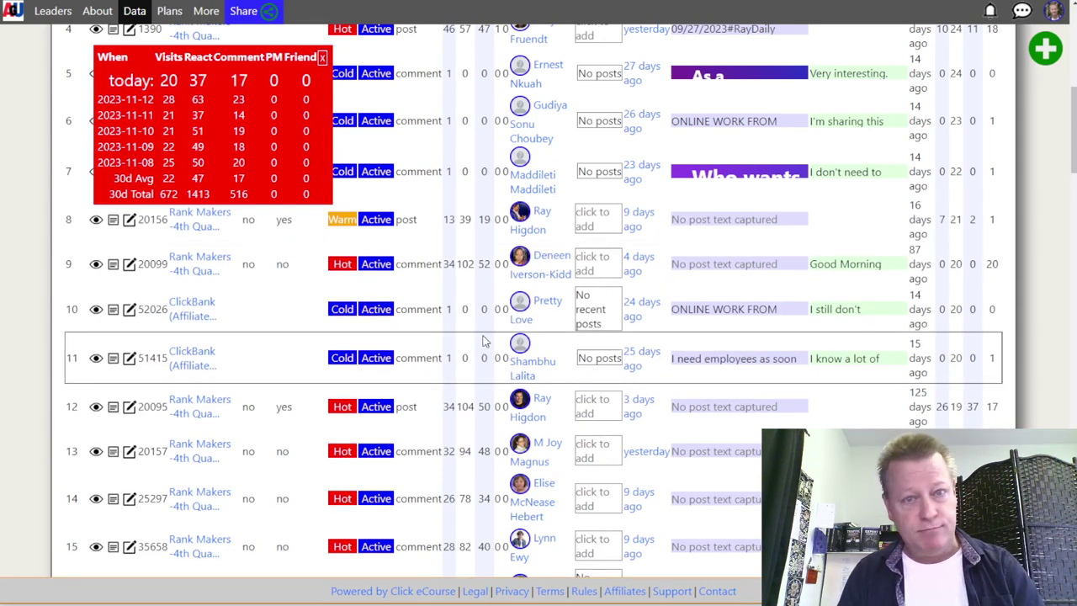
key("F5")
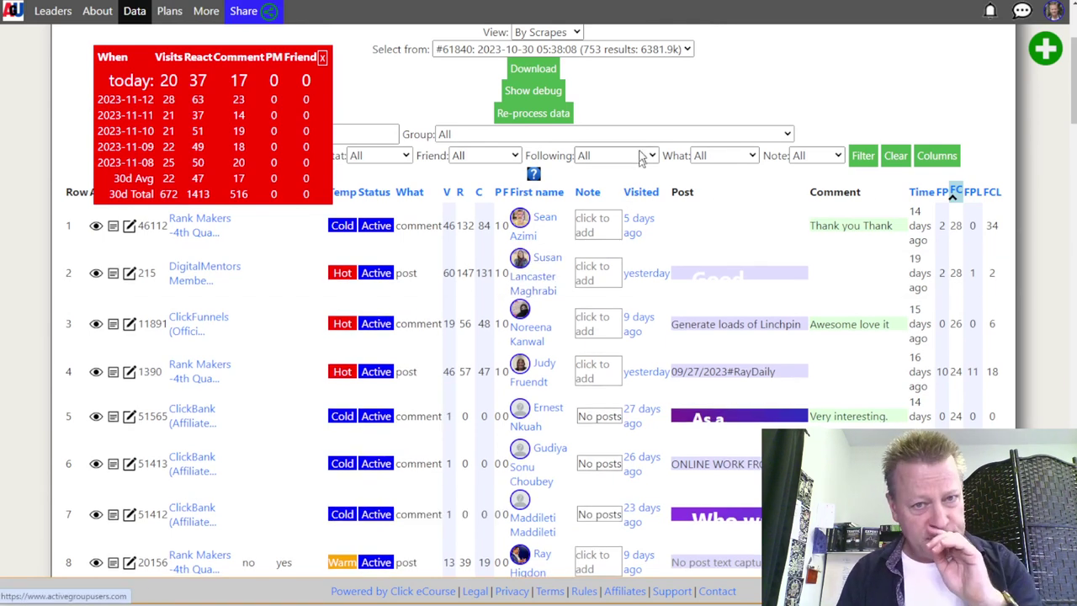
scroll(635, 206, "up", 3)
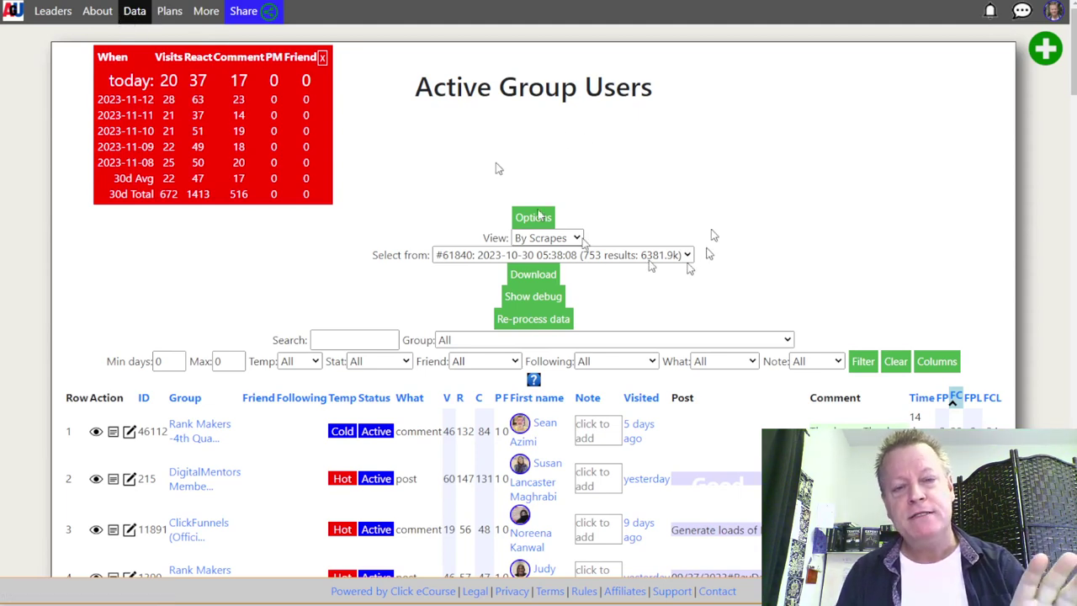
Check the earlier scrapes list, keep the current scrape, and review the first lead's V, R, C counts.
left_click(599, 255)
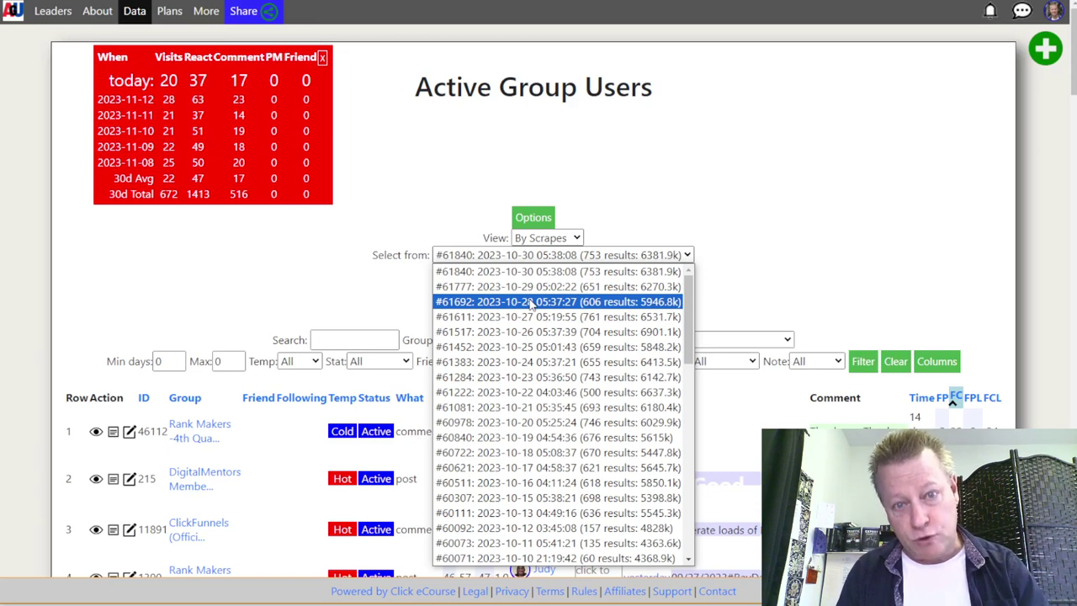
left_click(716, 279)
scroll(496, 320, "down", 6)
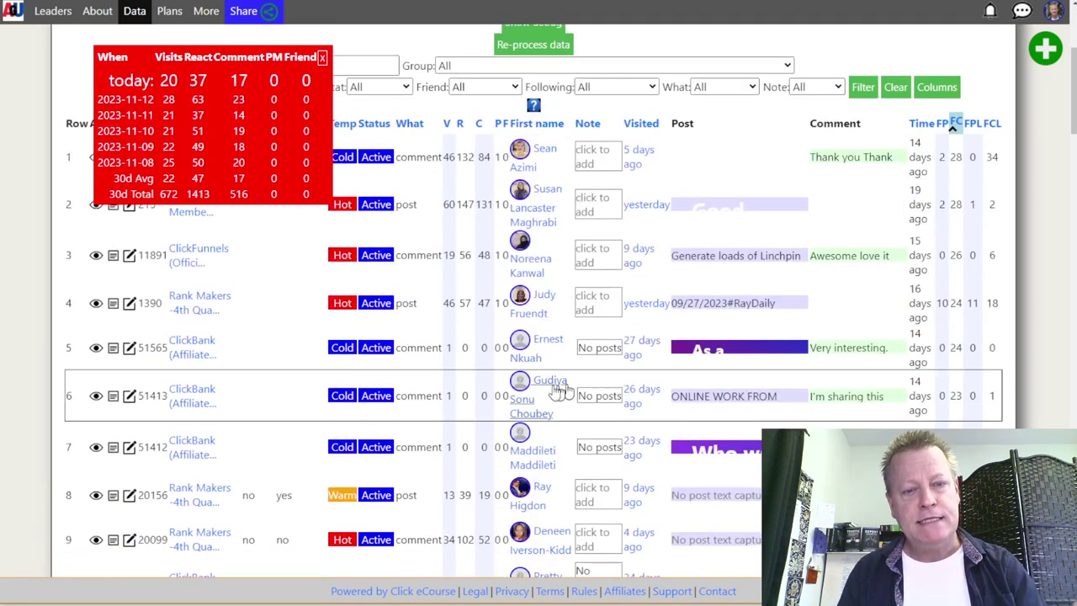
scroll(497, 320, "up", 6)
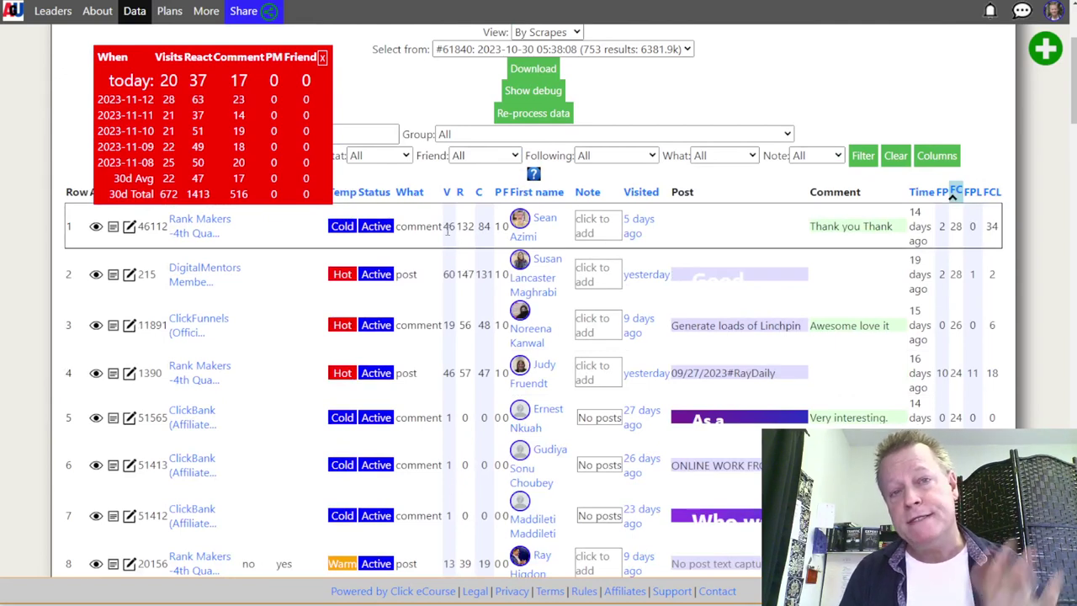
left_click_drag(445, 231, 738, 101)
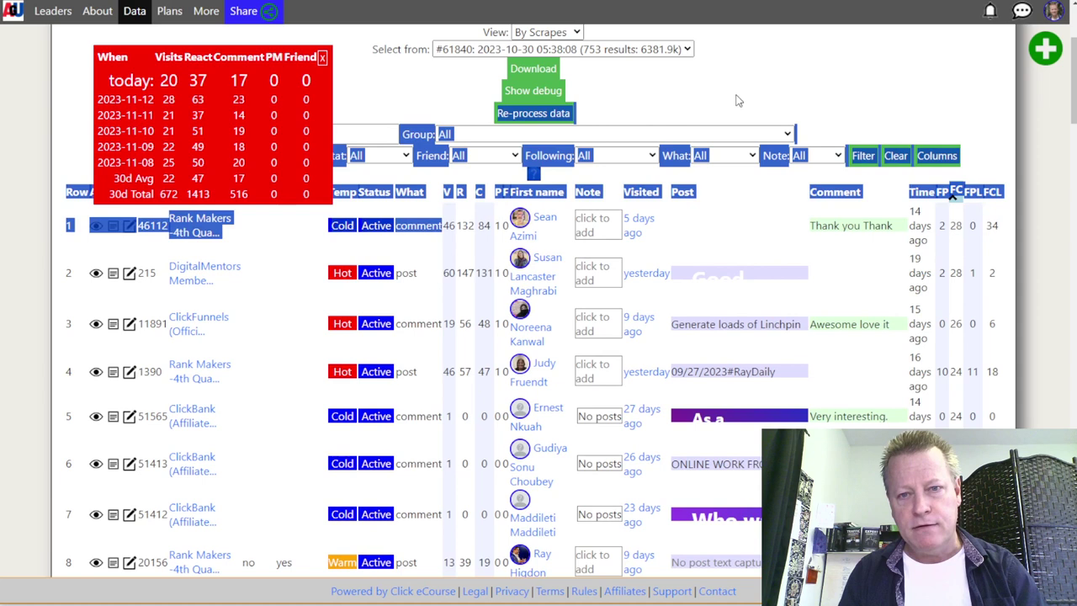
left_click(896, 212)
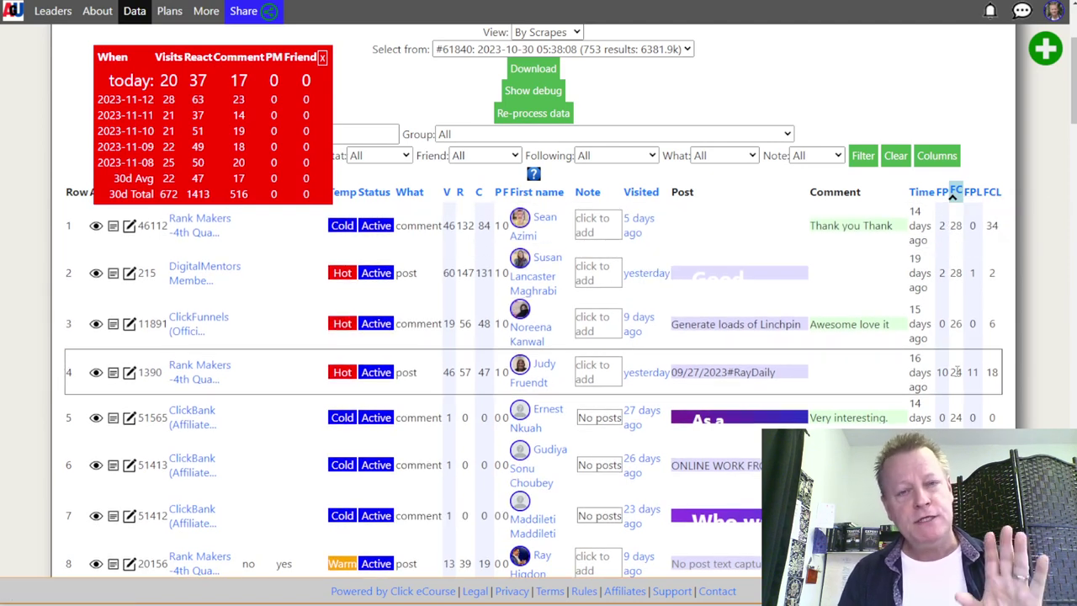
Open row 1's lead activity record and follow its name link to their Facebook profile.
scroll(955, 370, "down", 3)
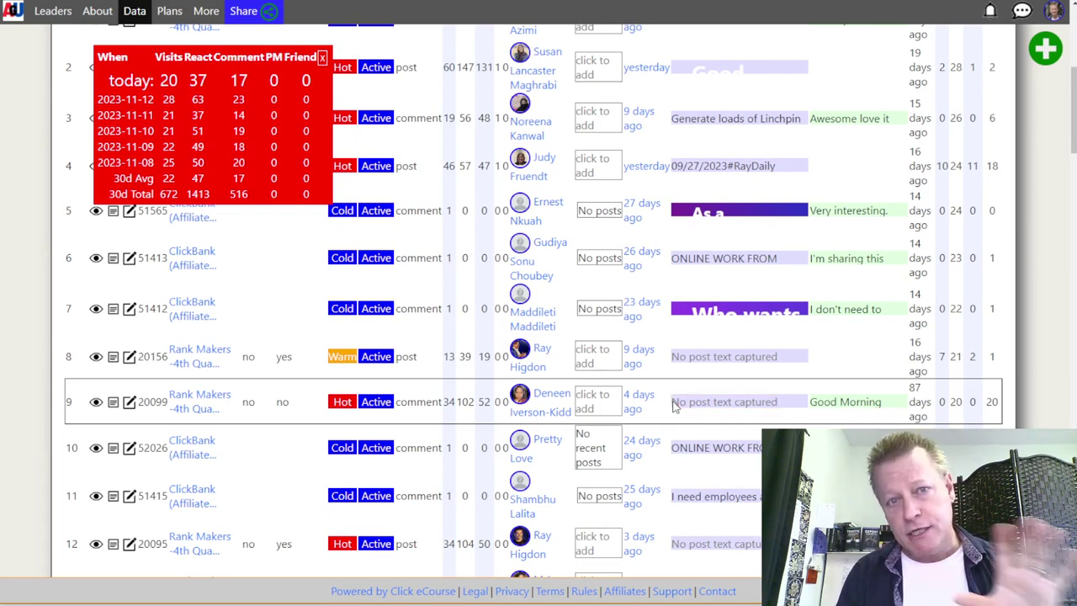
scroll(673, 407, "up", 5)
scroll(583, 225, "down", 4)
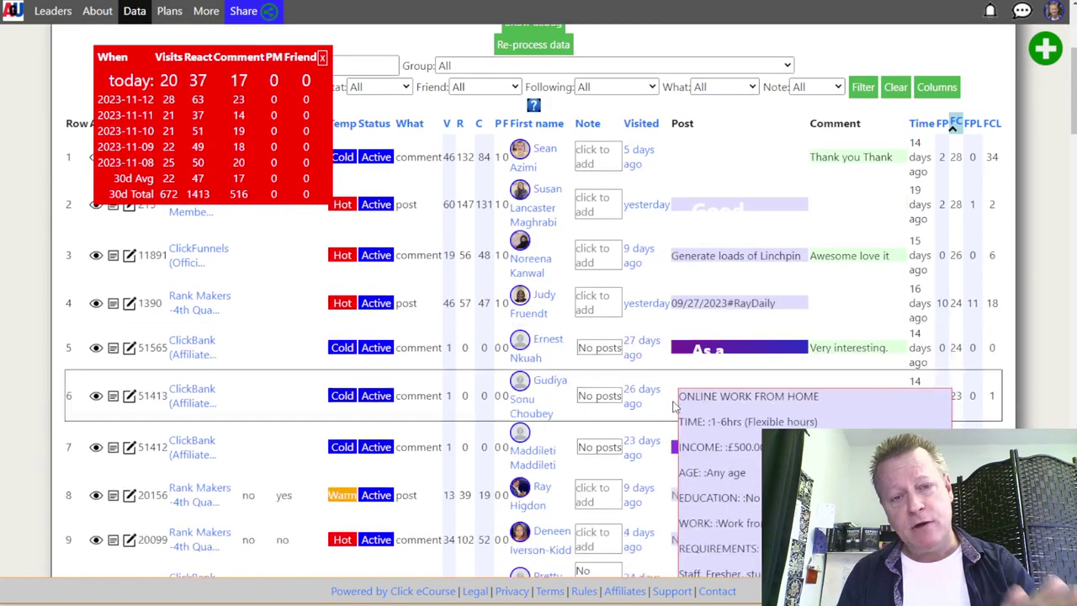
left_click(547, 150)
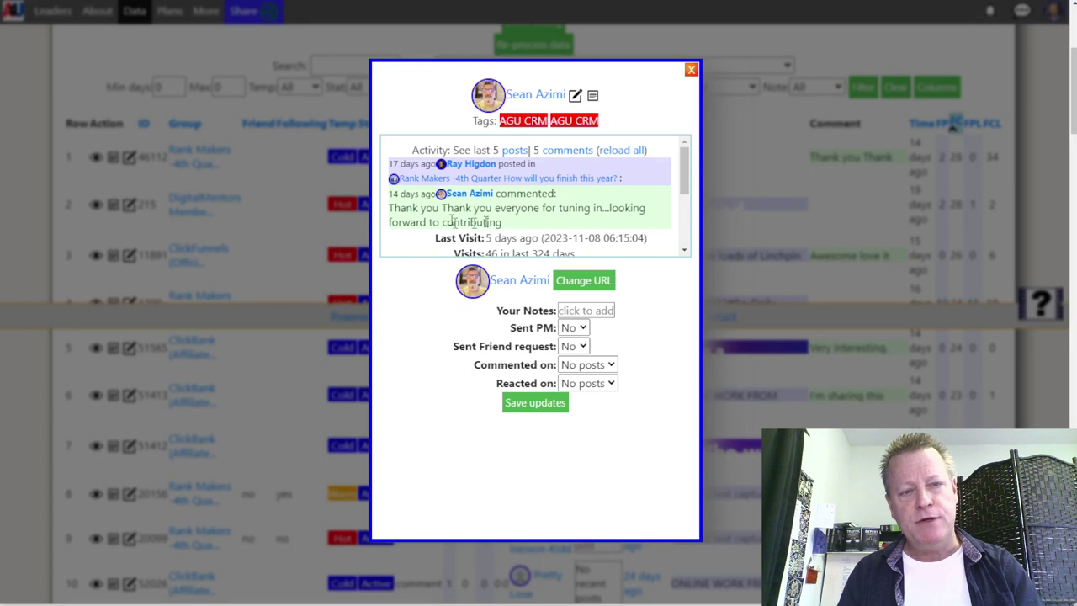
scroll(495, 184, "down", 3)
scroll(494, 205, "up", 3)
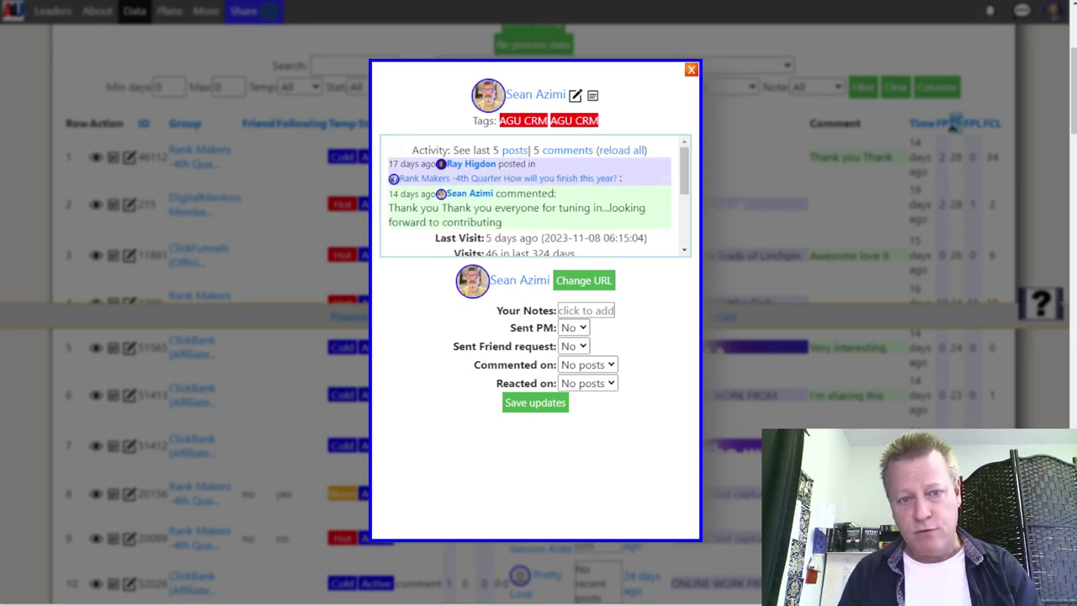
left_click(532, 288)
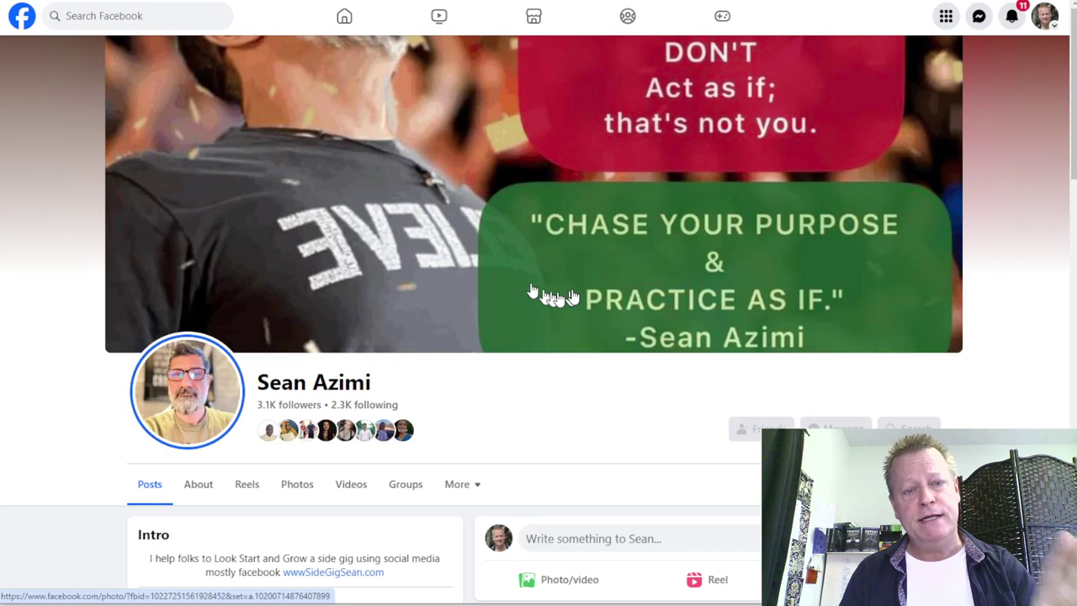
scroll(571, 295, "down", 3)
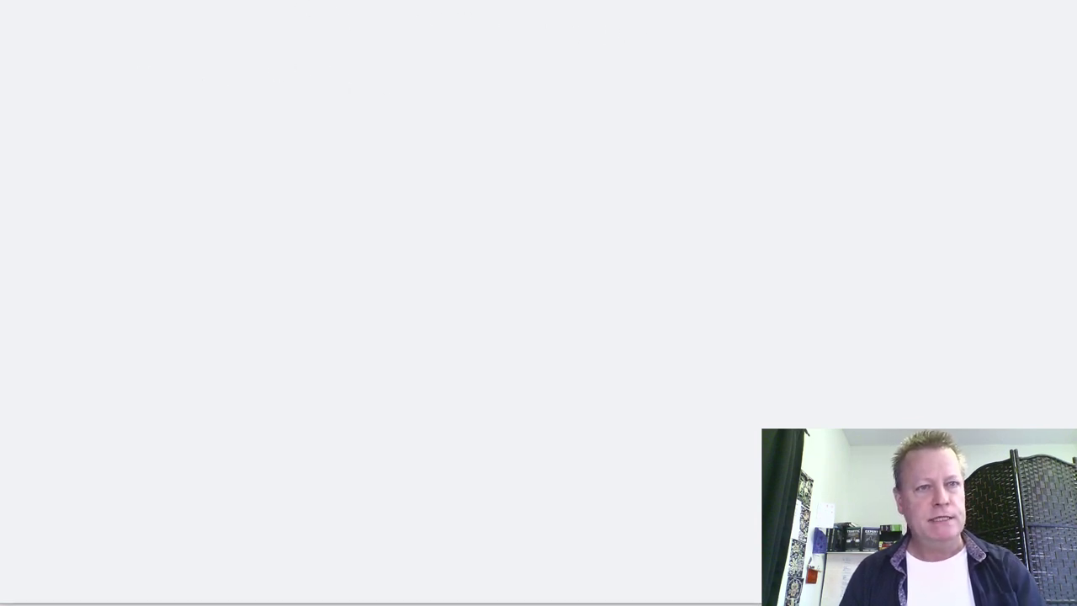
Load Facebook from the 'fac' suggestion and open Groups with the joined groups in view.
type("fac")
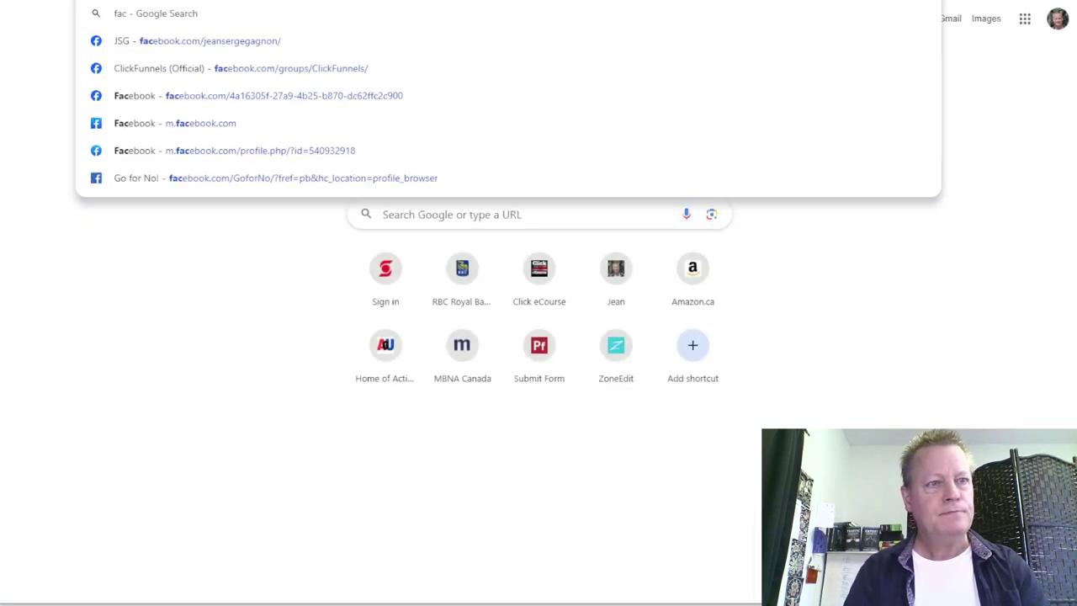
key("Return")
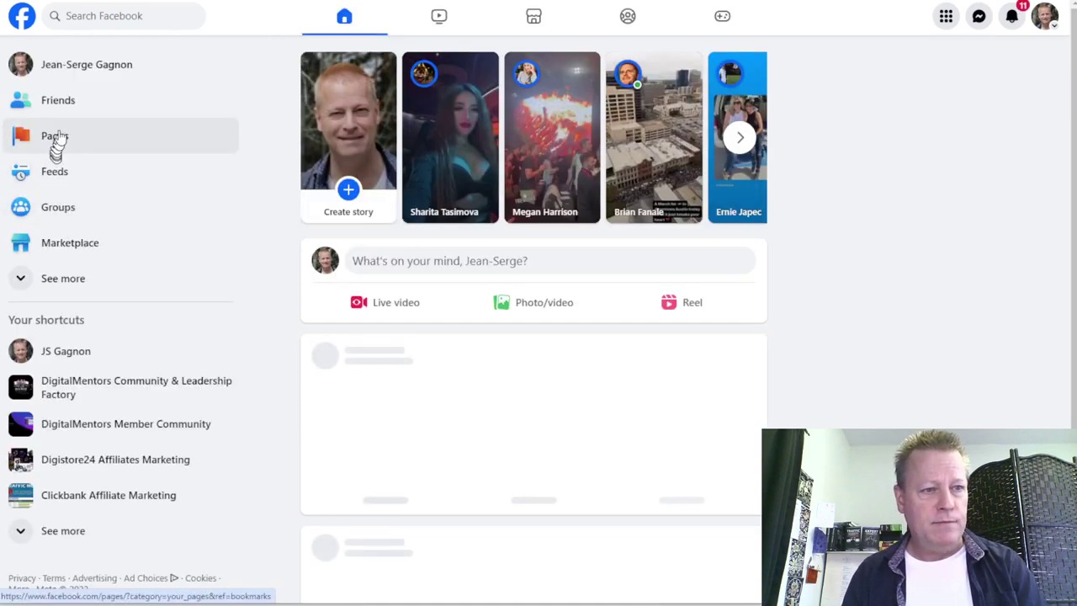
left_click(76, 210)
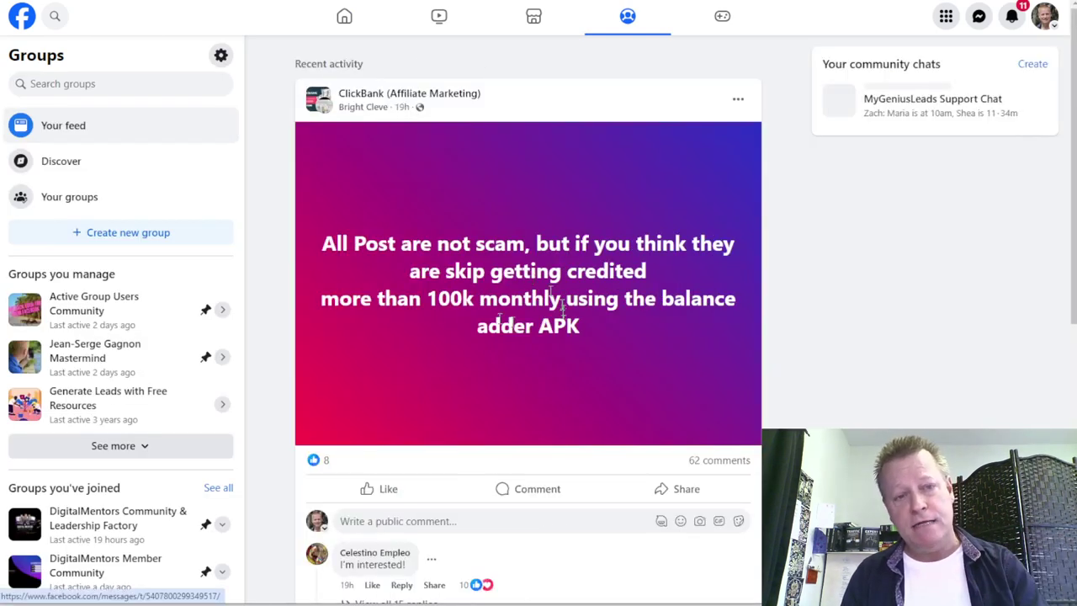
scroll(441, 293, "down", 9)
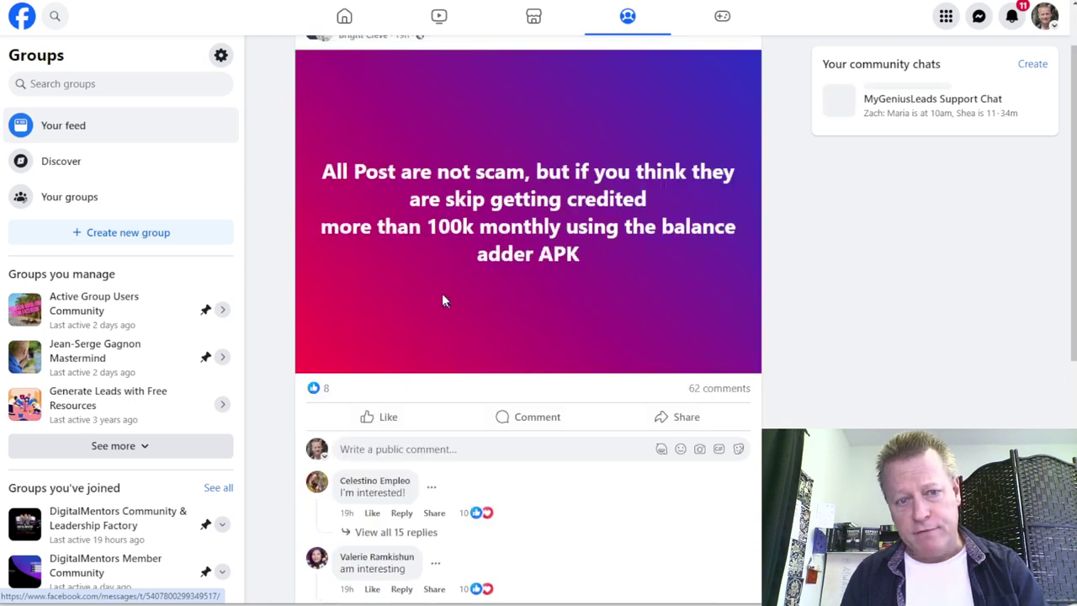
scroll(442, 290, "up", 6)
scroll(442, 293, "up", 3)
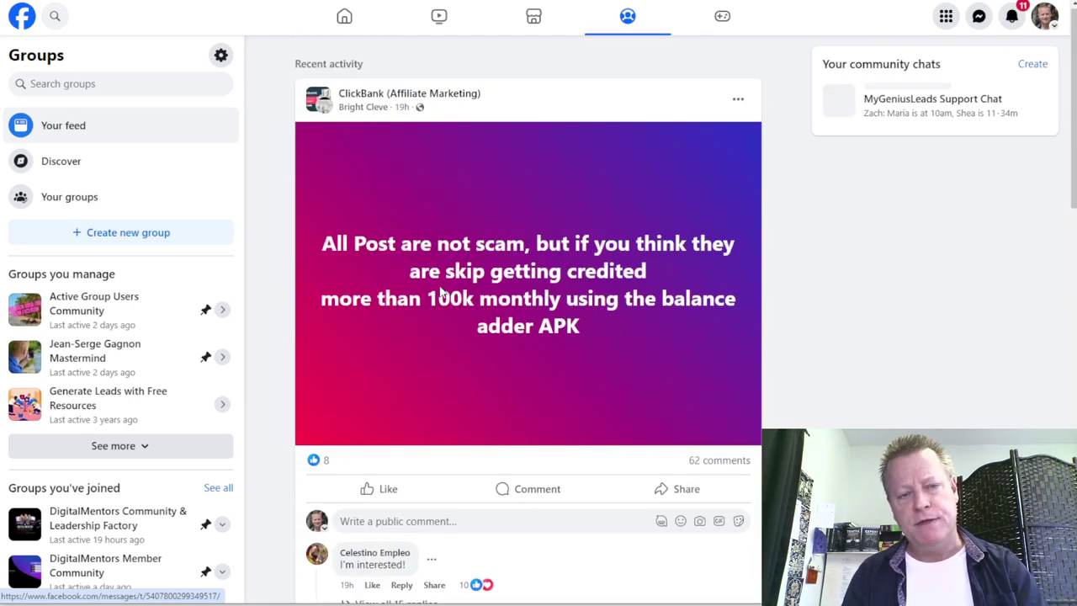
scroll(93, 370, "down", 4)
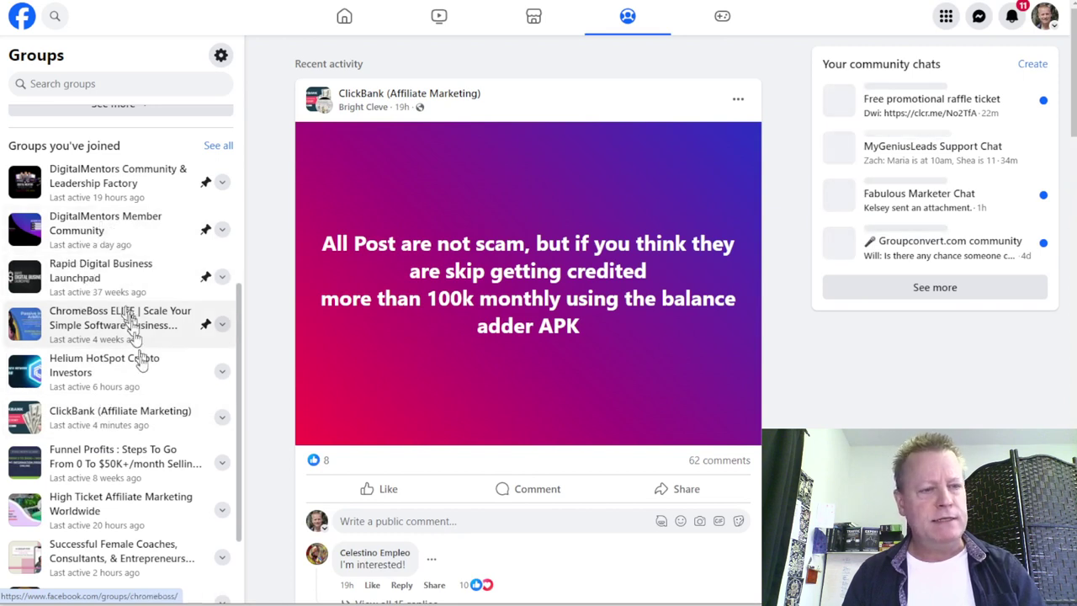
scroll(151, 395, "down", 2)
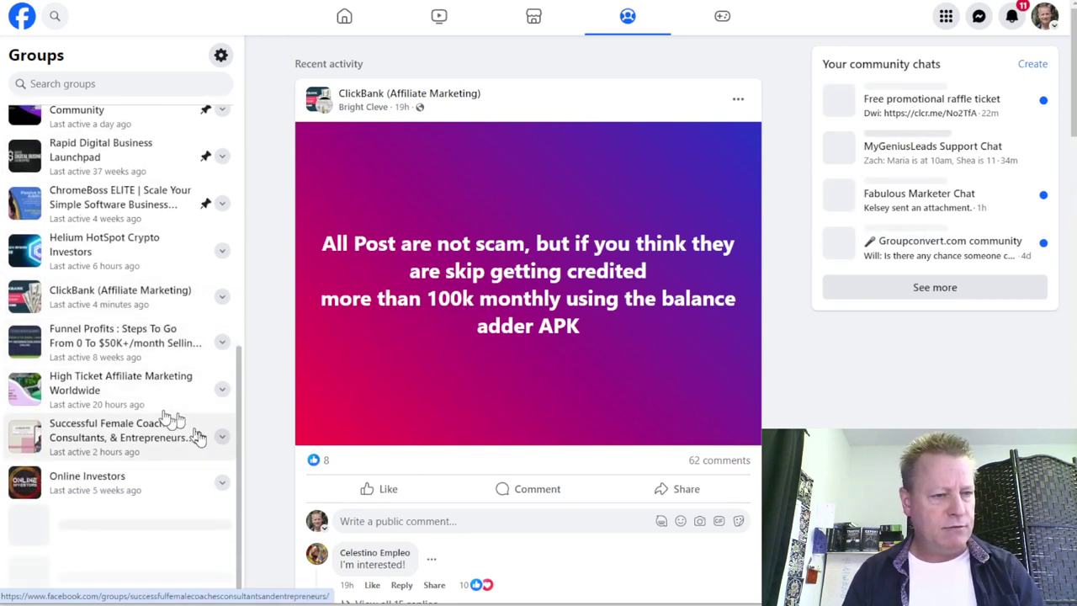
Open the ClickBank (Affiliate Marketing) group and show a recent post author's profile card.
left_click(125, 303)
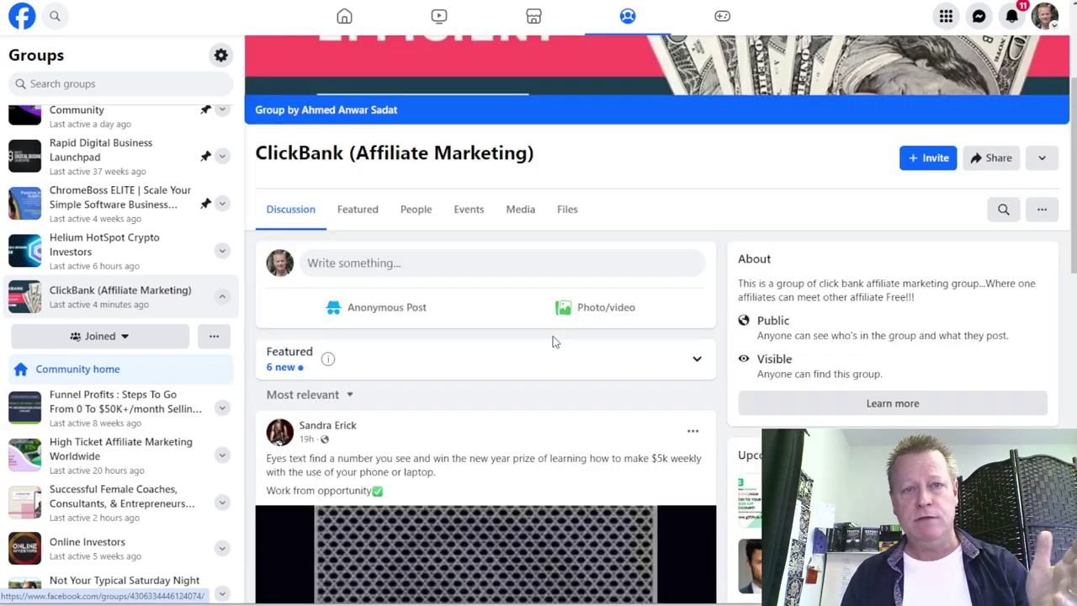
scroll(552, 336, "down", 6)
scroll(526, 307, "down", 5)
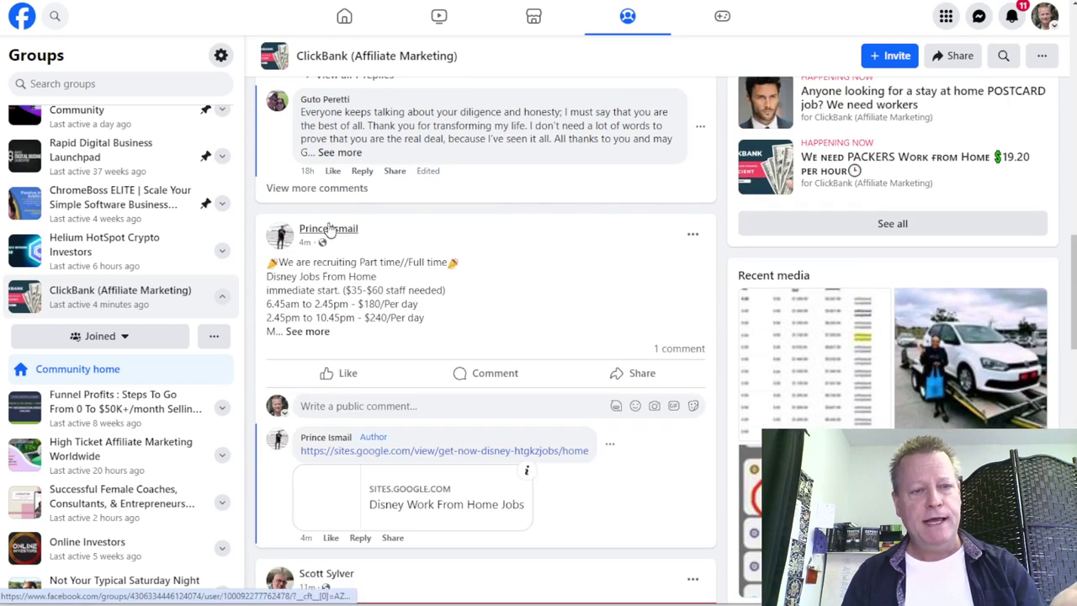
mouse_move(328, 229)
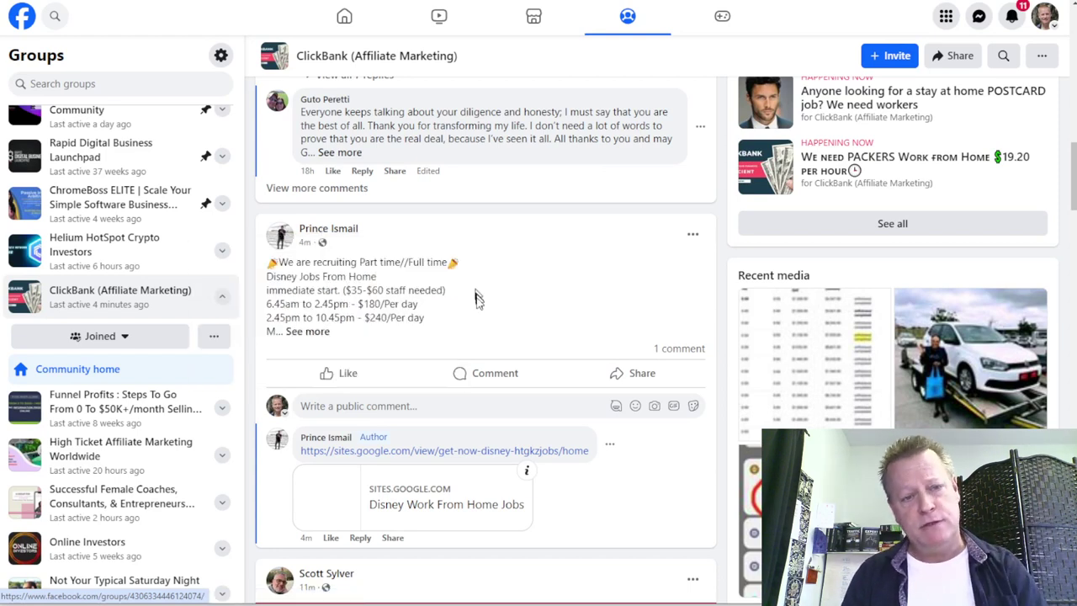
mouse_move(318, 232)
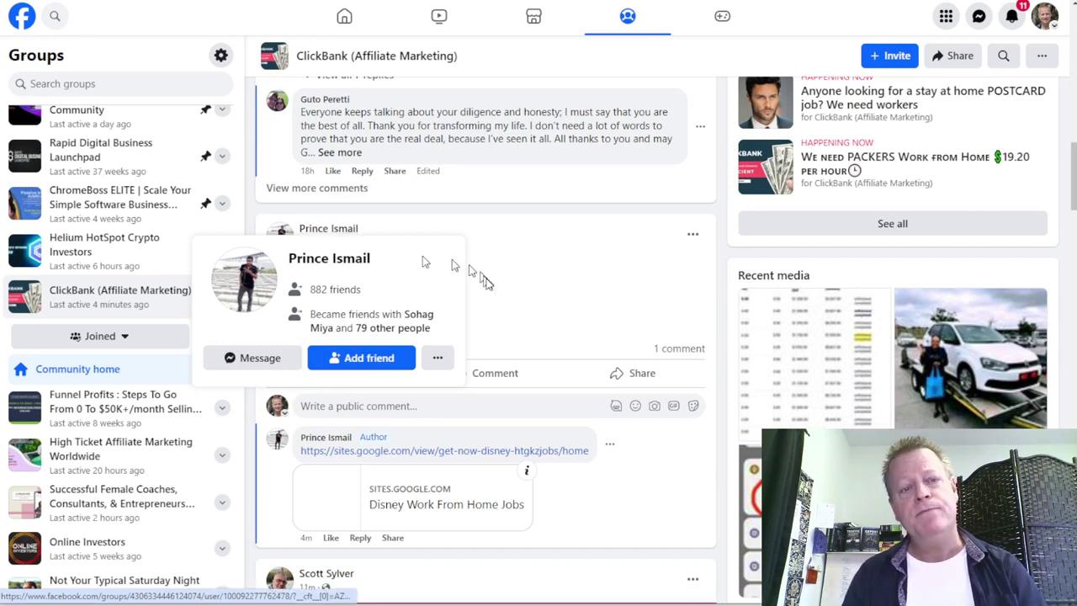
Open the post author's group member profile page and scroll through it.
left_click(484, 281)
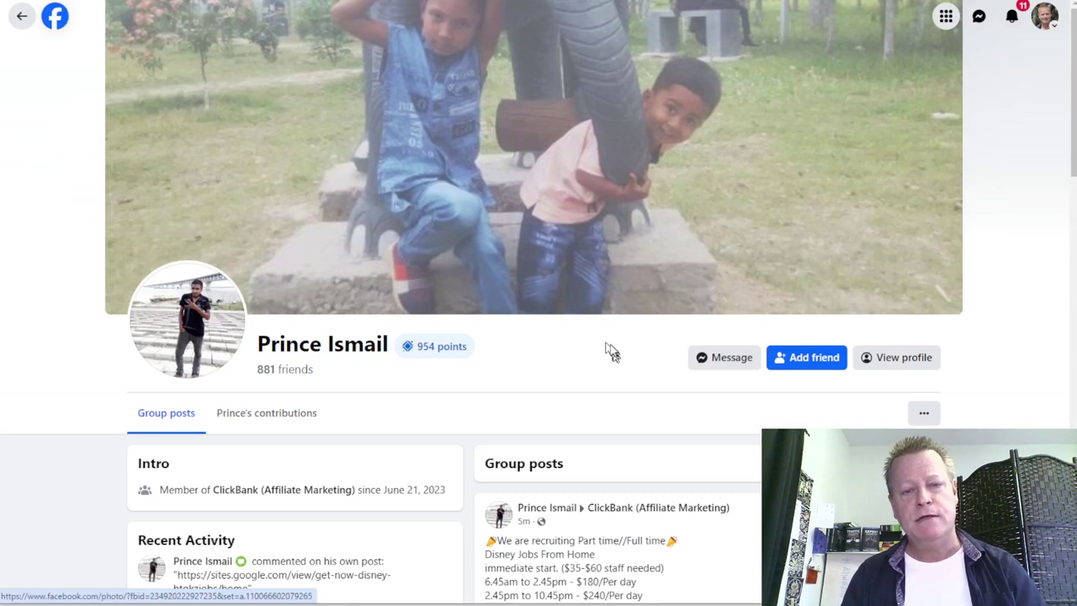
scroll(521, 179, "down", 3)
scroll(555, 319, "down", 8)
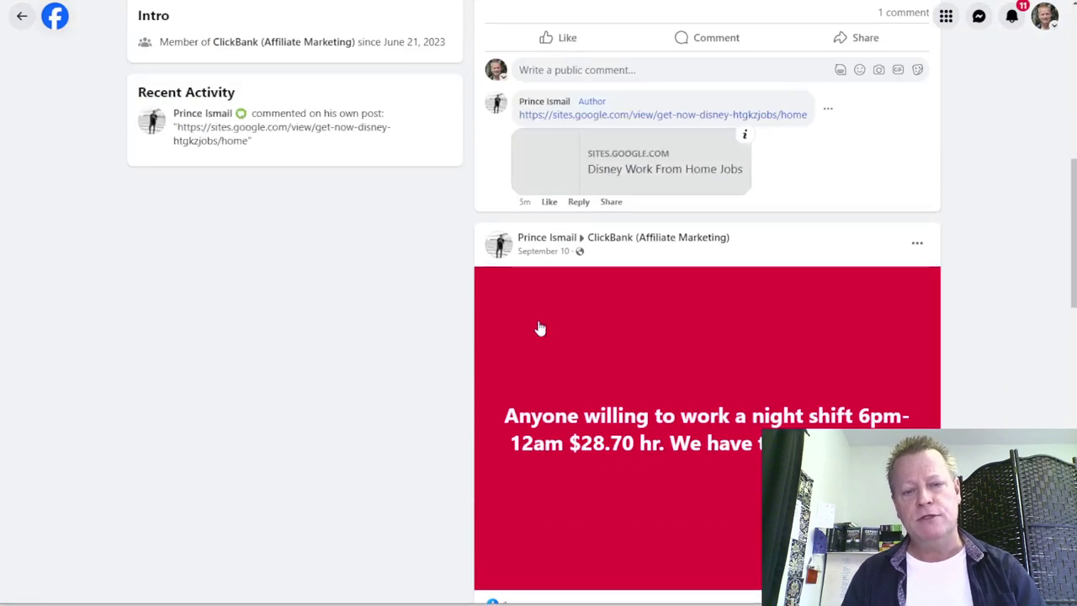
scroll(561, 328, "down", 10)
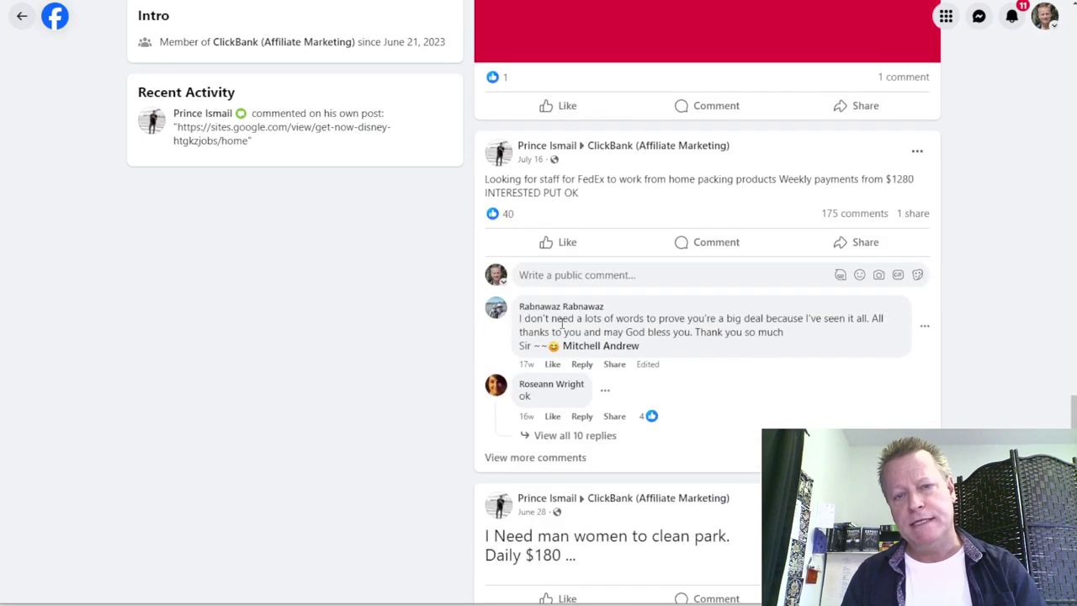
scroll(557, 319, "up", 6)
scroll(557, 319, "up", 12)
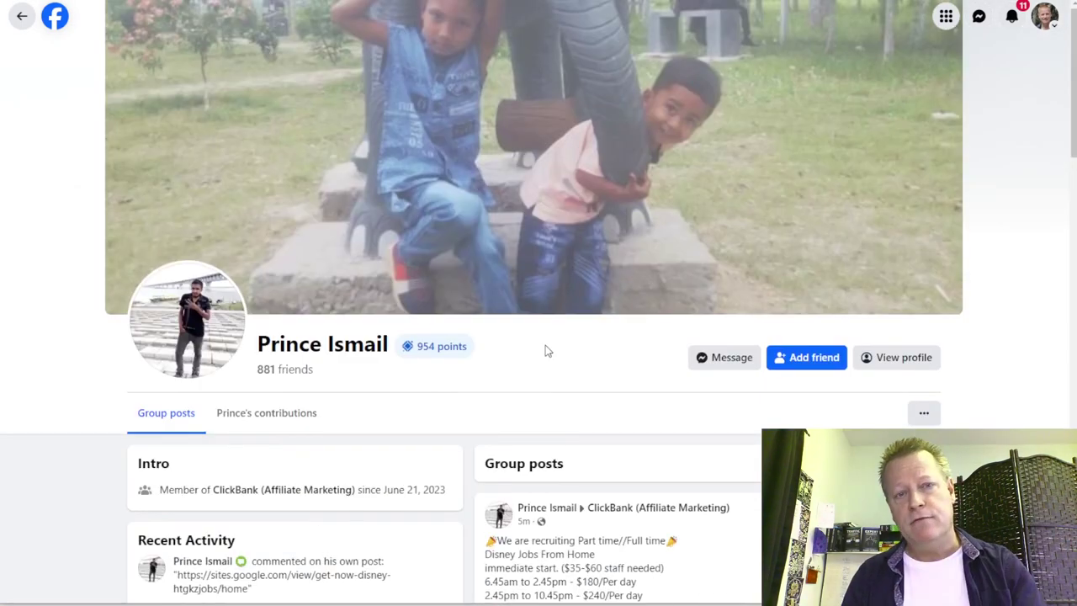
Open the member's full Facebook profile and browse through their posts.
left_click(901, 367)
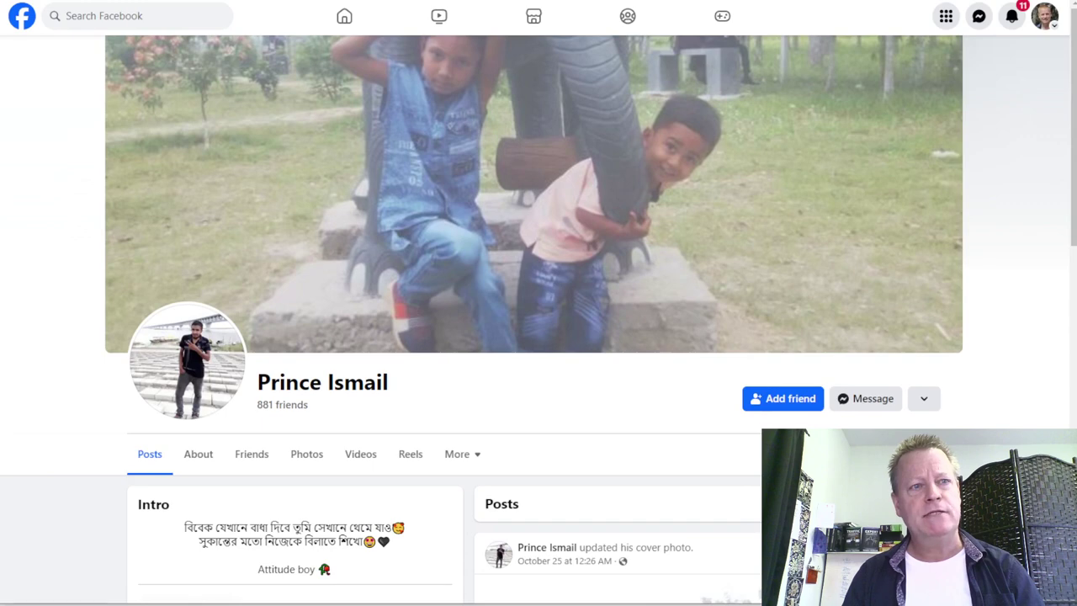
scroll(500, 250, "down", 7)
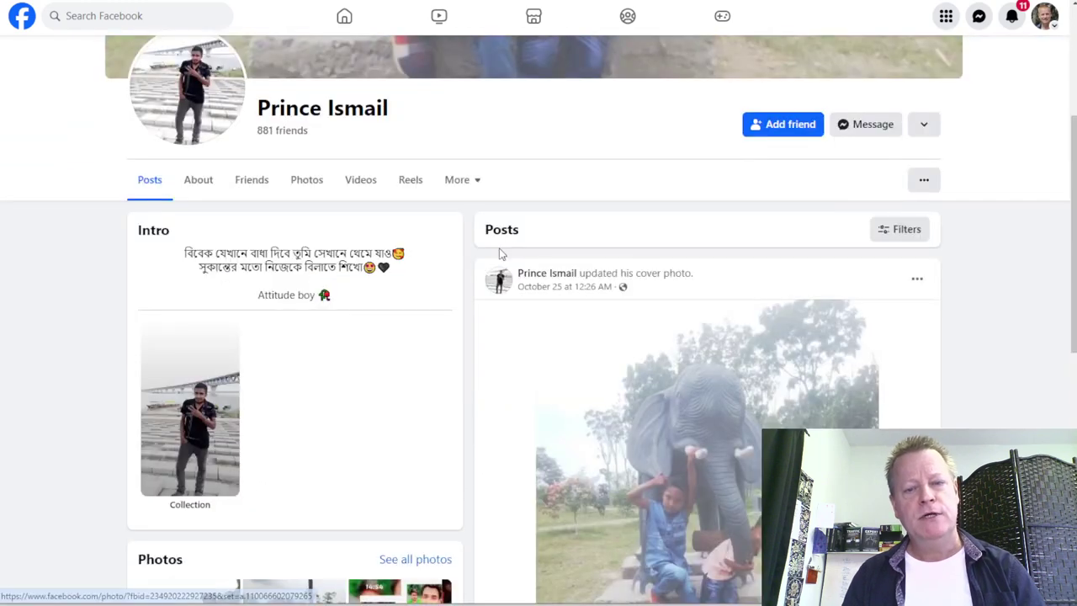
scroll(519, 309, "down", 15)
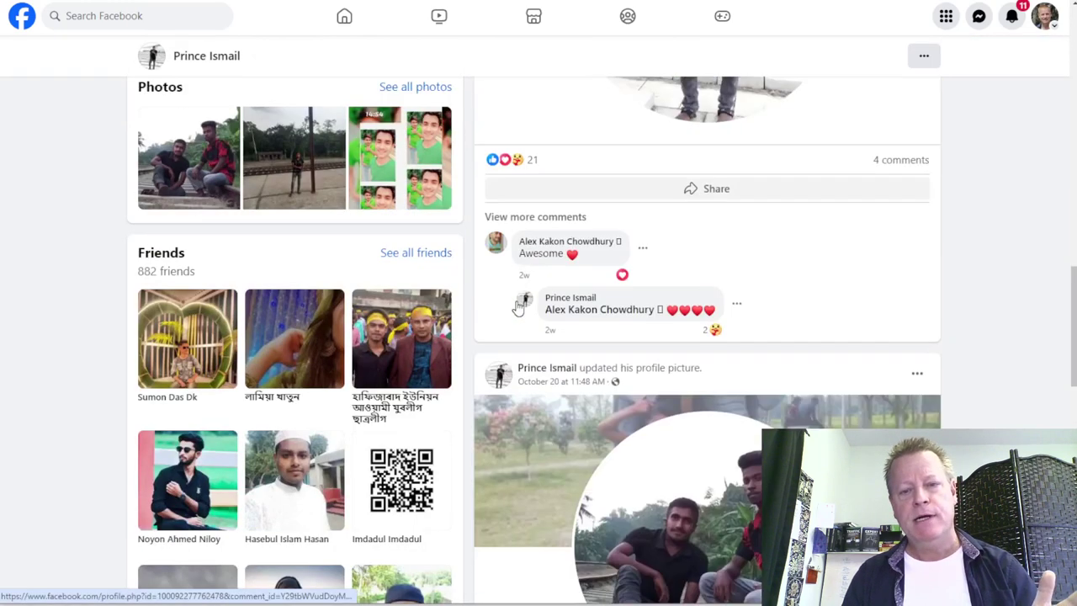
scroll(518, 307, "down", 2)
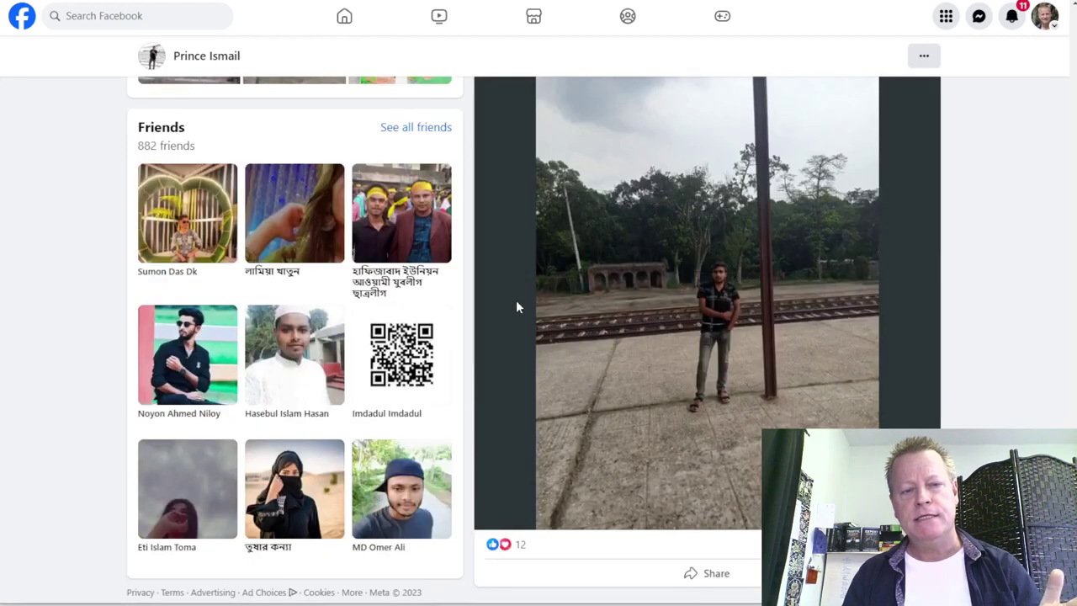
scroll(517, 307, "up", 6)
scroll(516, 308, "up", 12)
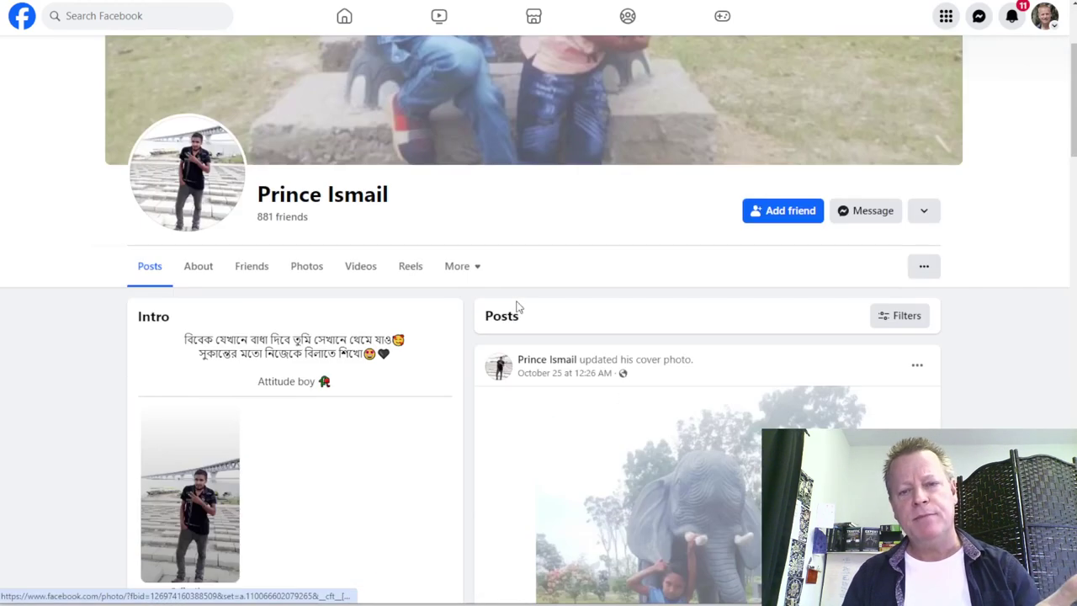
scroll(517, 301, "down", 11)
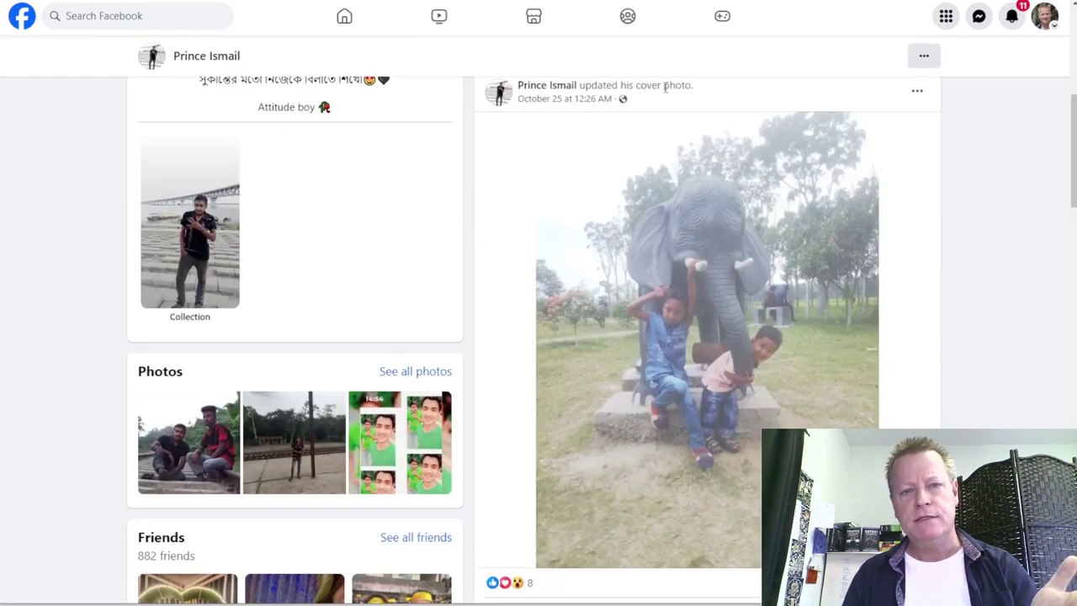
scroll(702, 361, "down", 4)
scroll(686, 337, "down", 1)
scroll(686, 337, "down", 6)
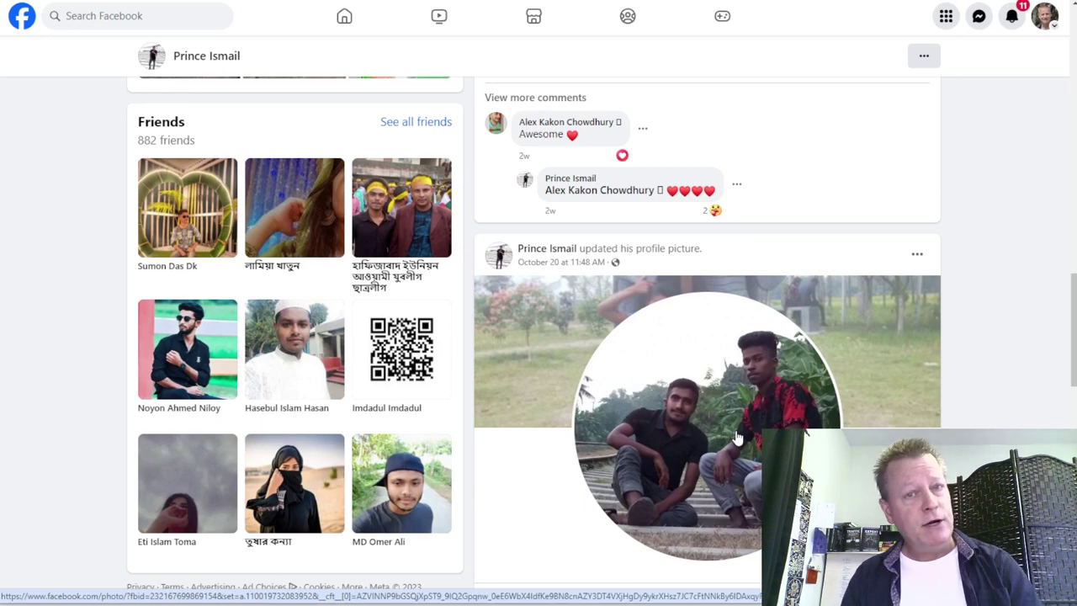
scroll(736, 437, "up", 10)
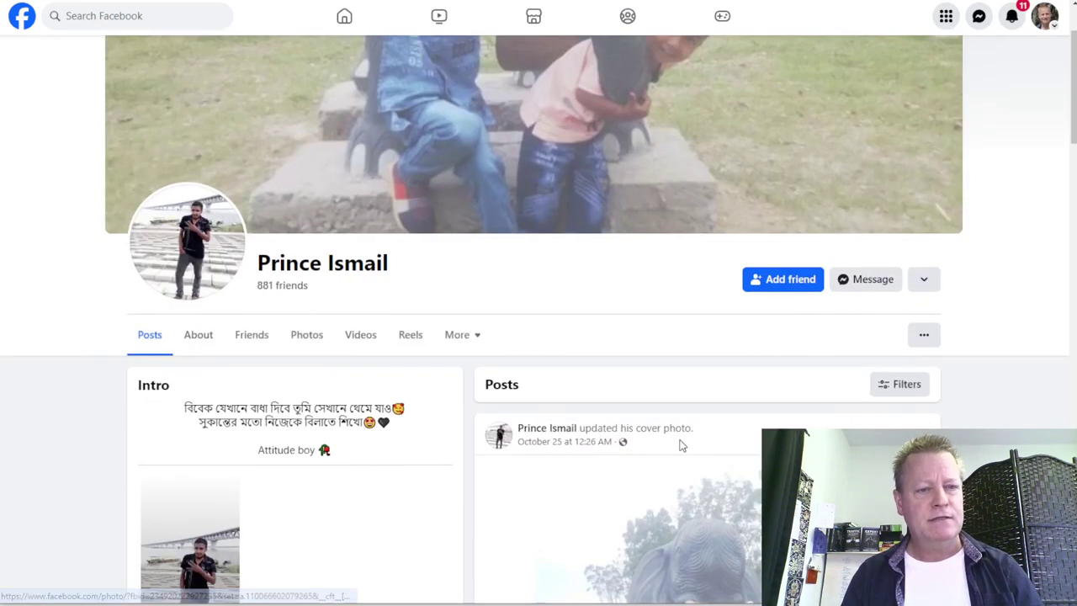
scroll(599, 450, "up", 1)
scroll(597, 450, "down", 3)
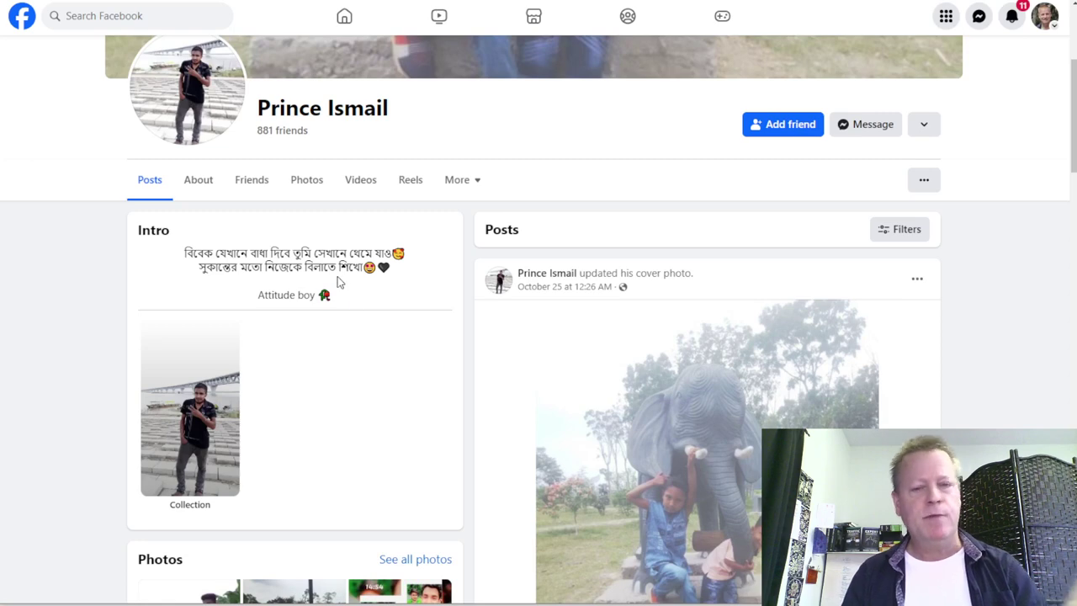
scroll(604, 402, "down", 7)
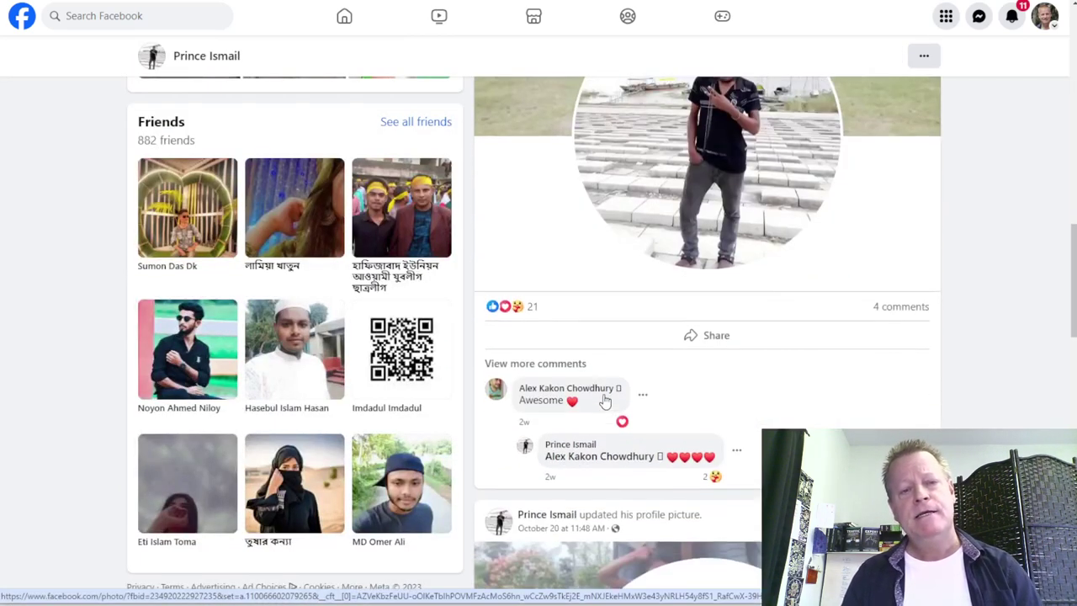
scroll(604, 402, "down", 4)
scroll(604, 402, "down", 5)
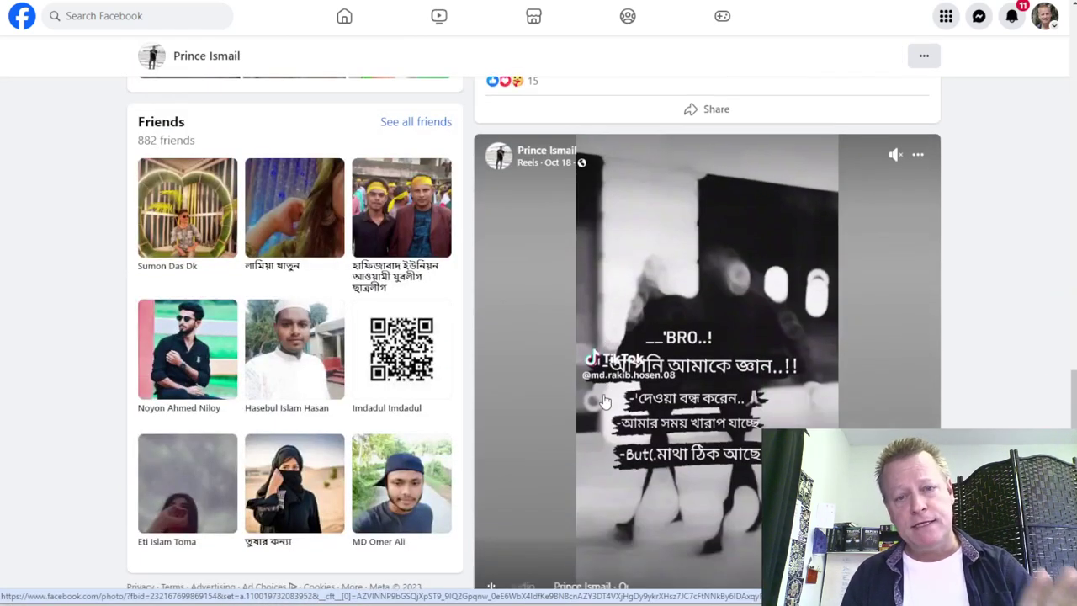
scroll(604, 402, "down", 7)
scroll(604, 402, "up", 11)
scroll(604, 401, "up", 10)
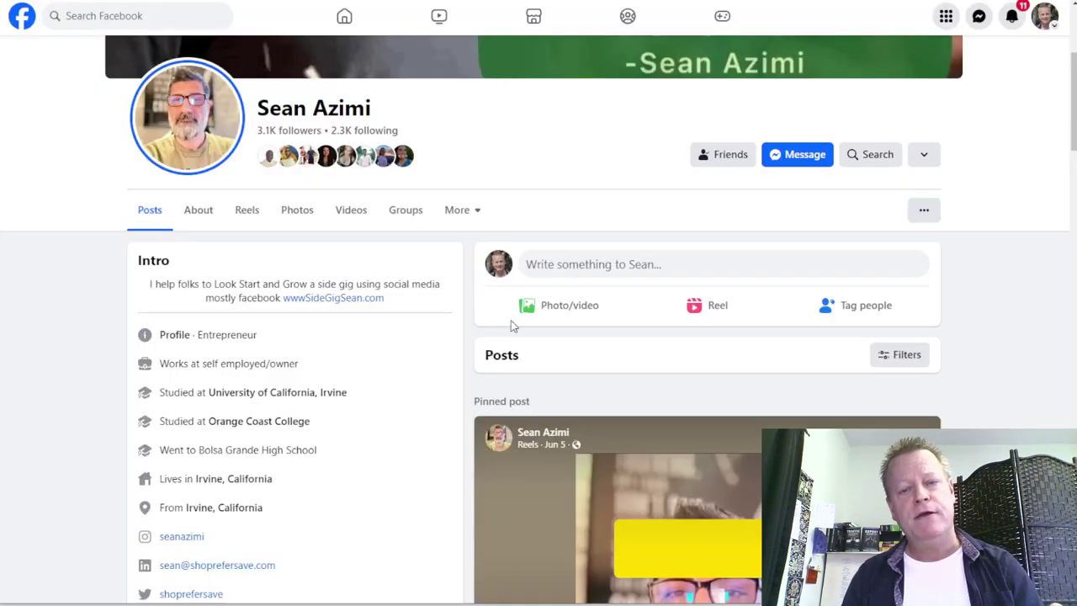
scroll(509, 320, "down", 4)
scroll(644, 421, "down", 7)
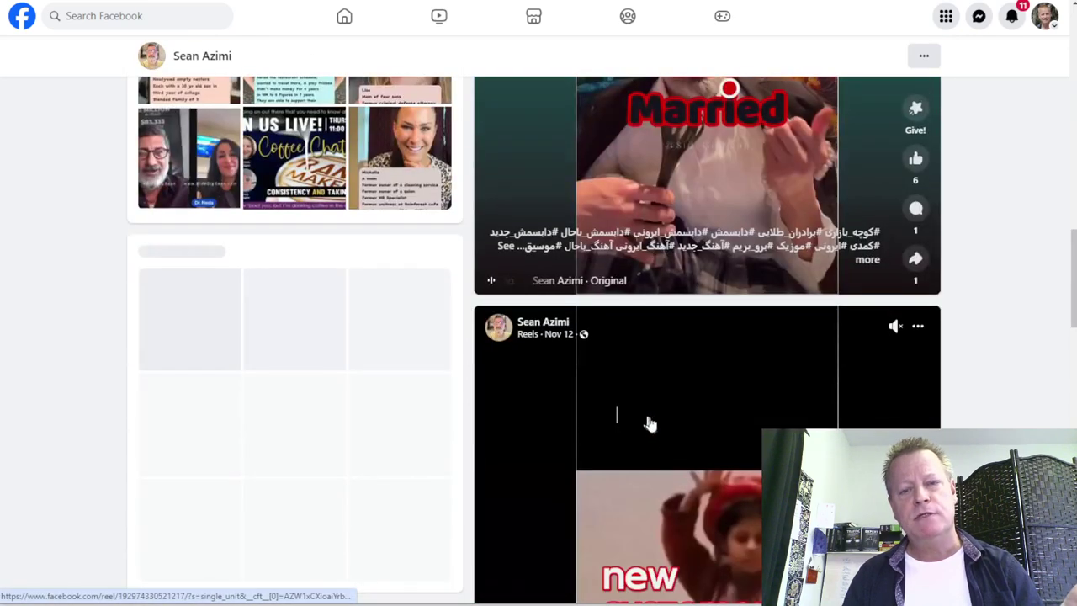
scroll(638, 436, "up", 10)
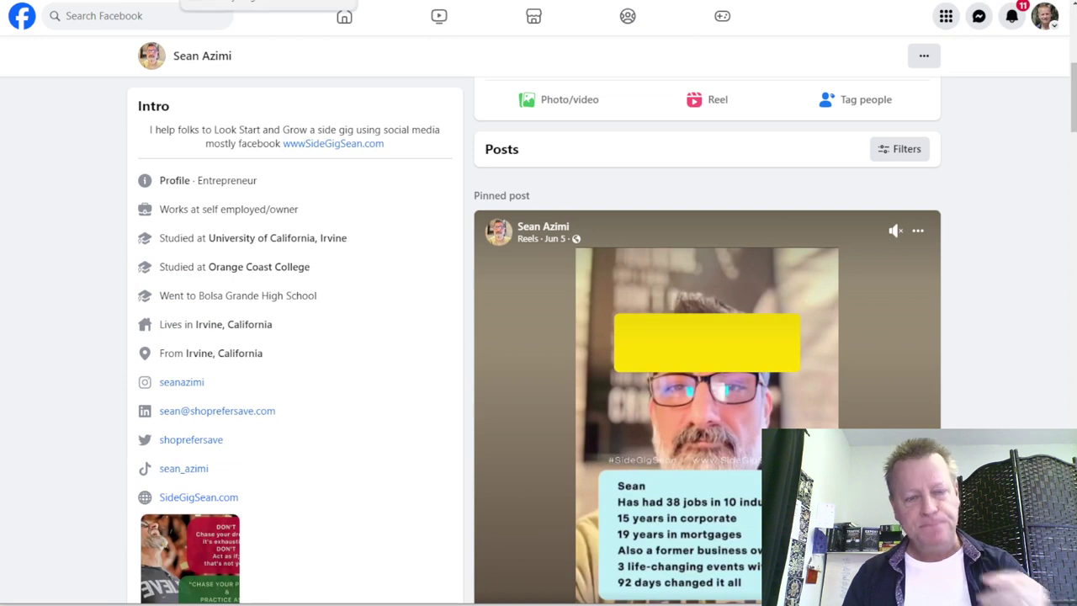
Review the lead's Commented on choices, then close the record without saving.
left_click(68, 2)
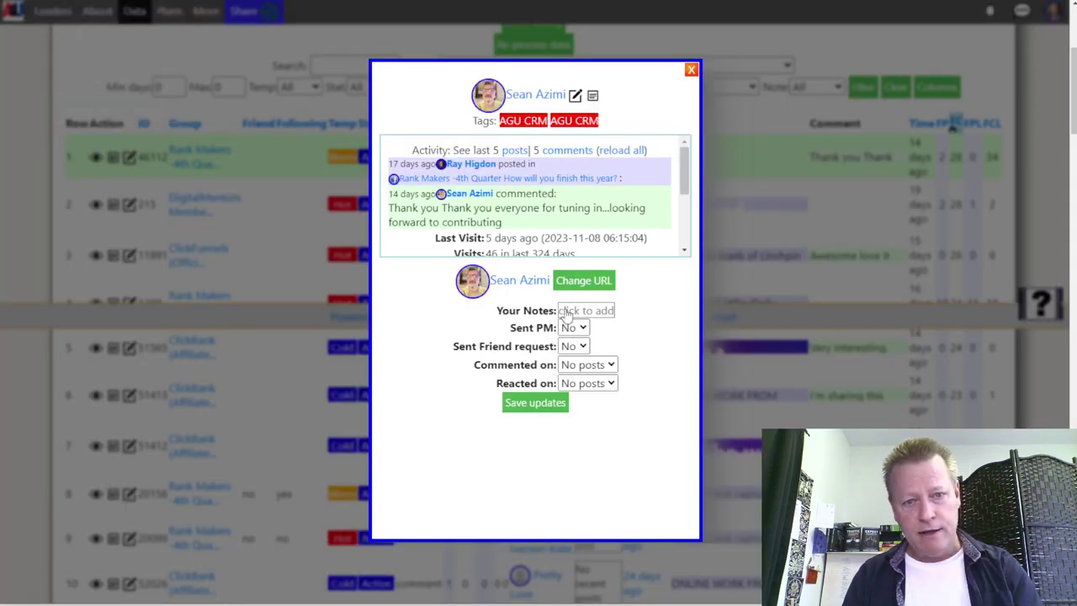
left_click(599, 368)
left_click(648, 422)
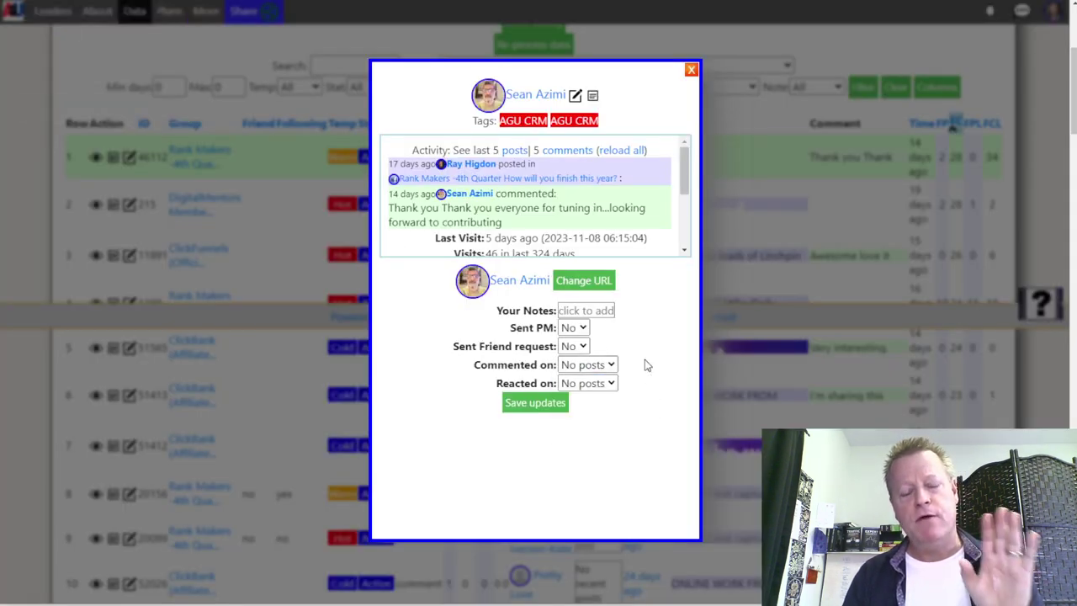
left_click(691, 70)
Scroll through scrape #61840's 753 leads in the Active Group Users table.
scroll(469, 221, "up", 3)
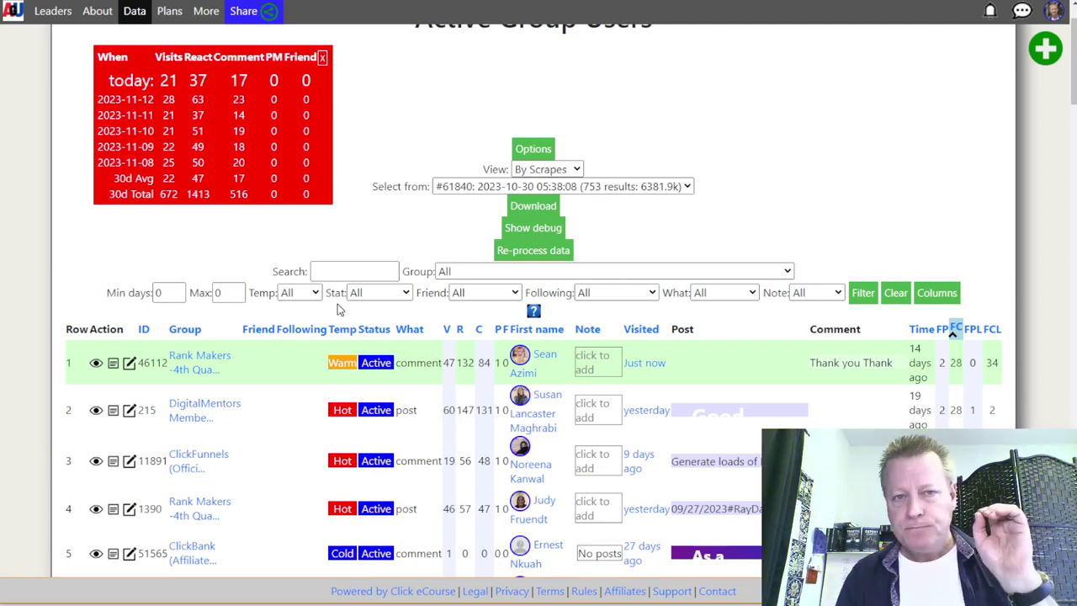
scroll(347, 303, "down", 2)
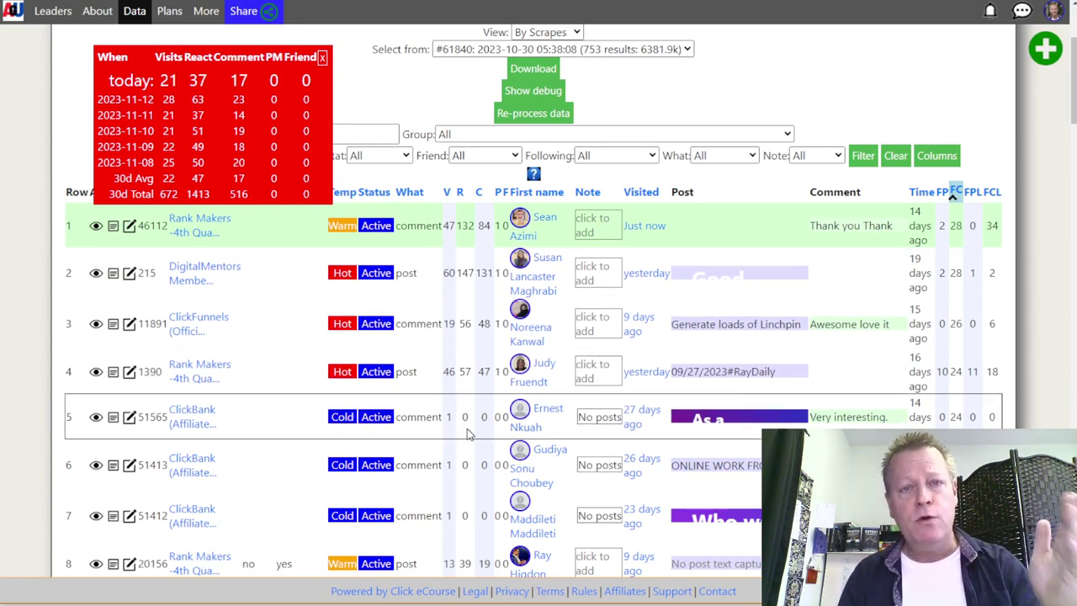
scroll(468, 433, "down", 5)
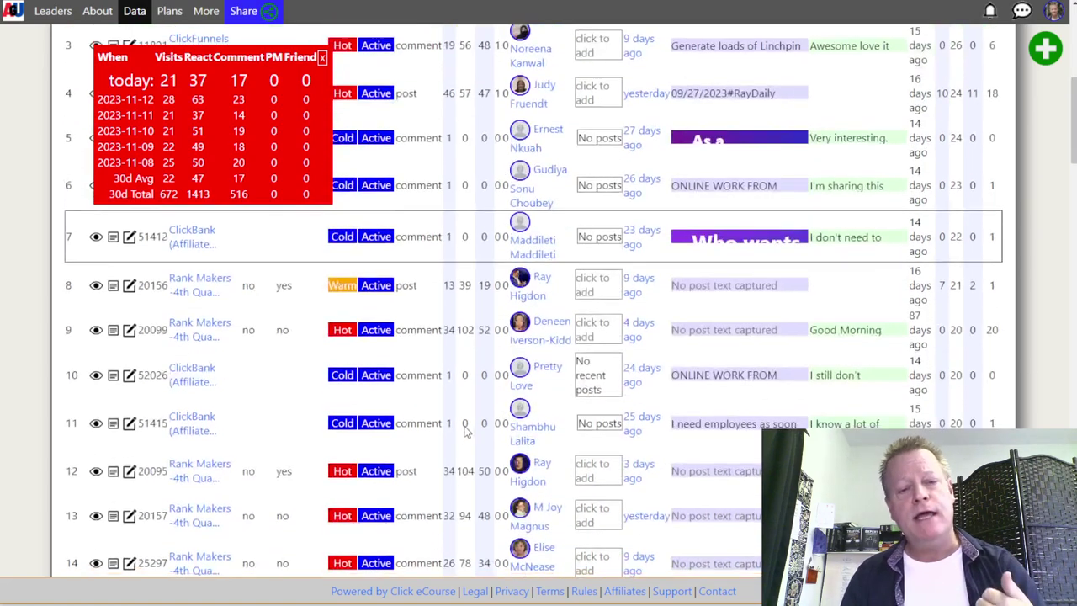
scroll(360, 427, "down", 2)
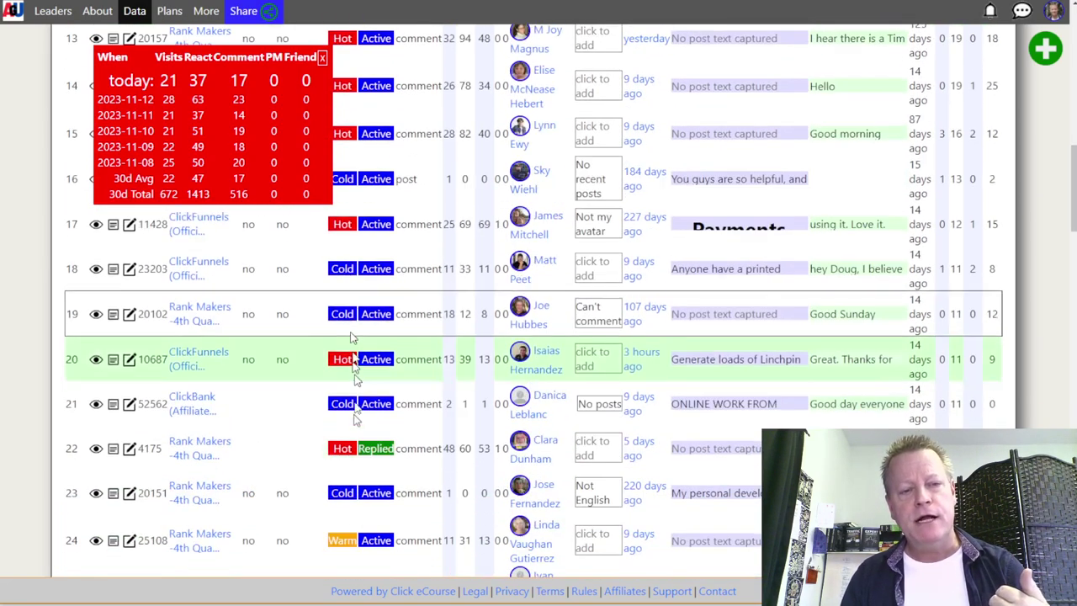
scroll(345, 425, "down", 3)
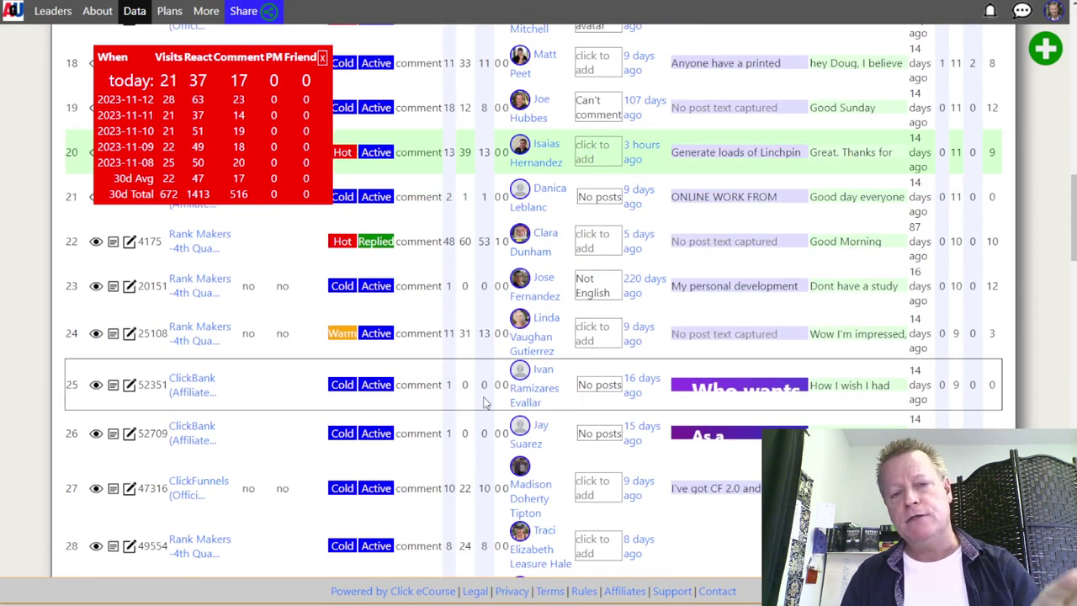
scroll(484, 402, "up", 10)
scroll(484, 403, "up", 2)
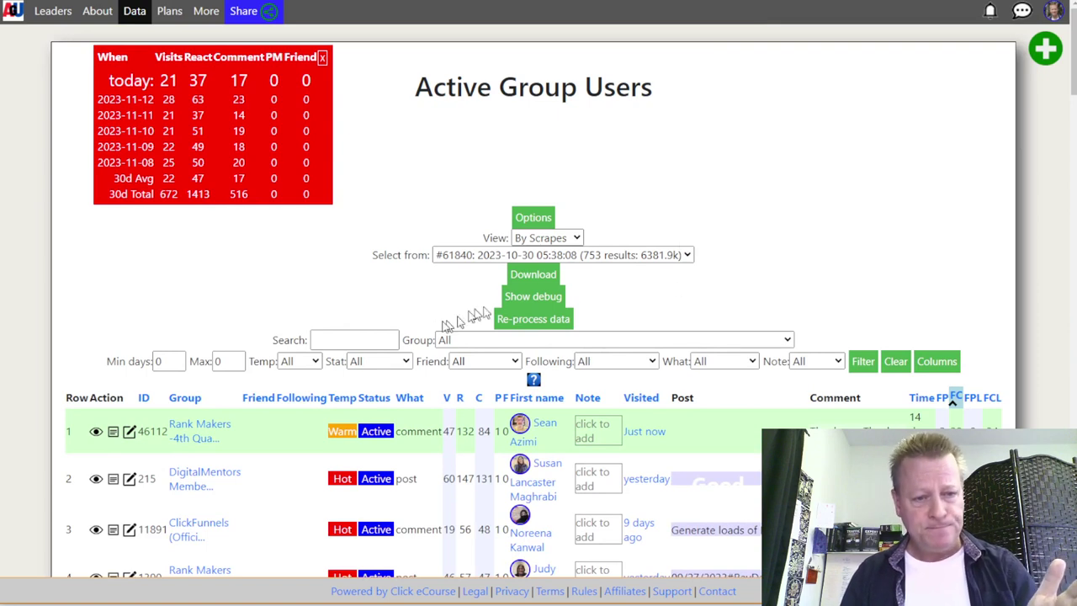
Filter the lead table to Temp Hot and Stat Active.
left_click(295, 361)
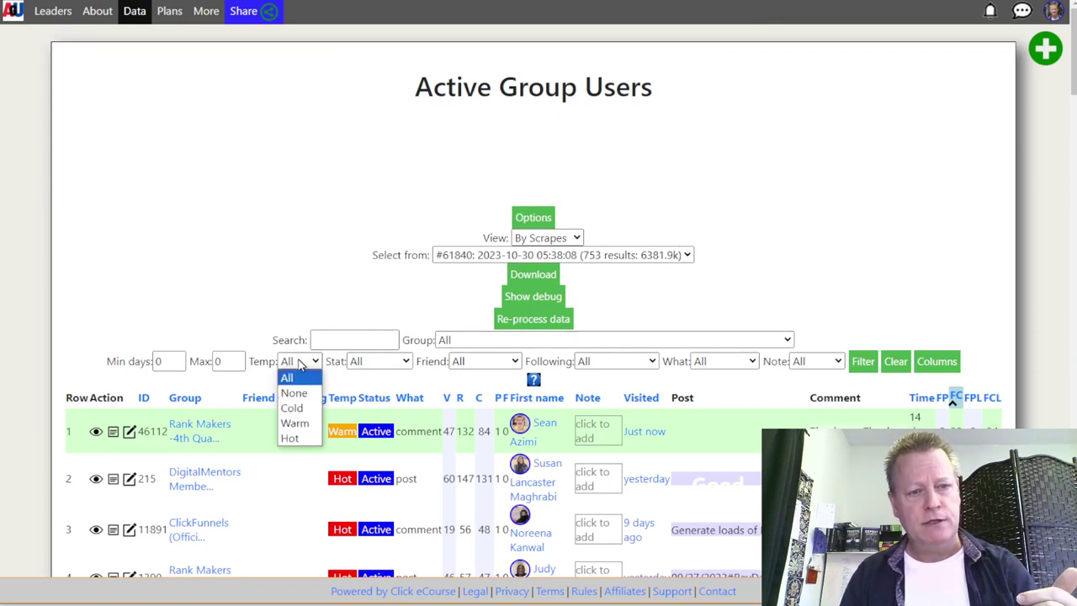
left_click(294, 439)
left_click(397, 363)
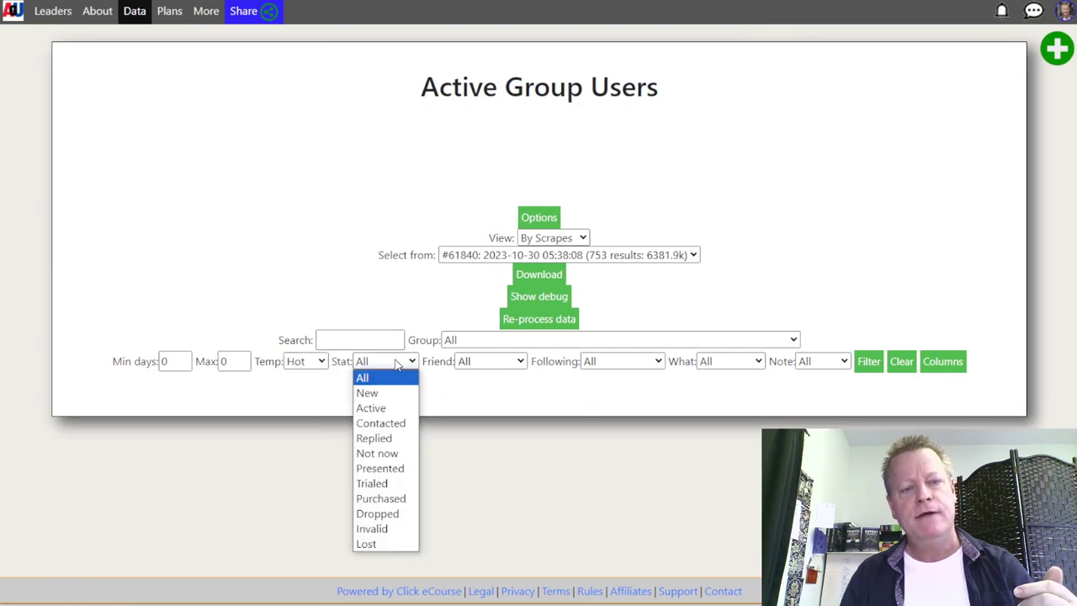
left_click(380, 410)
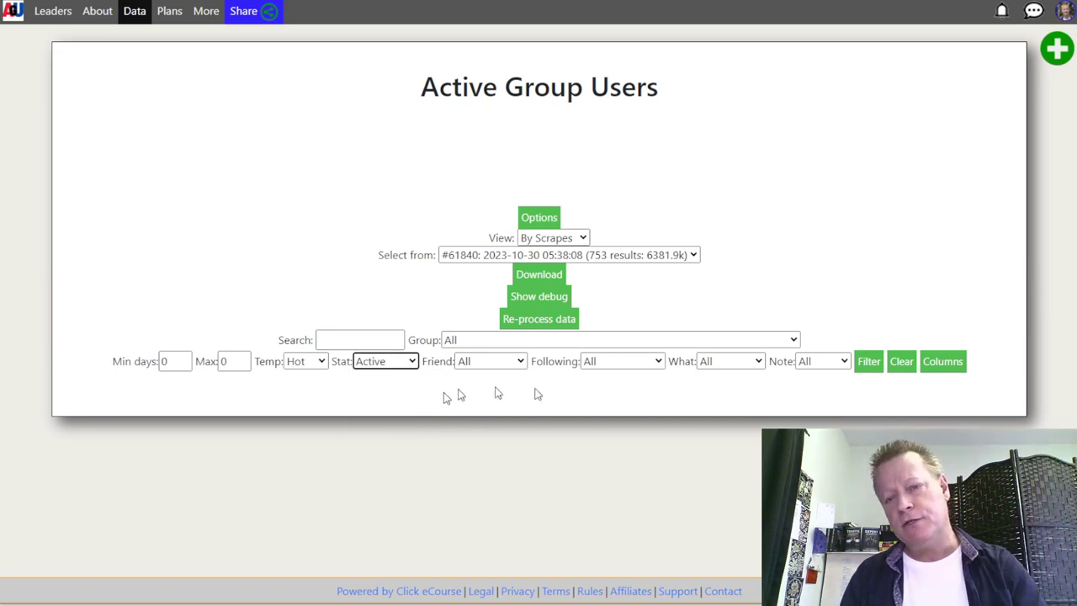
left_click(869, 363)
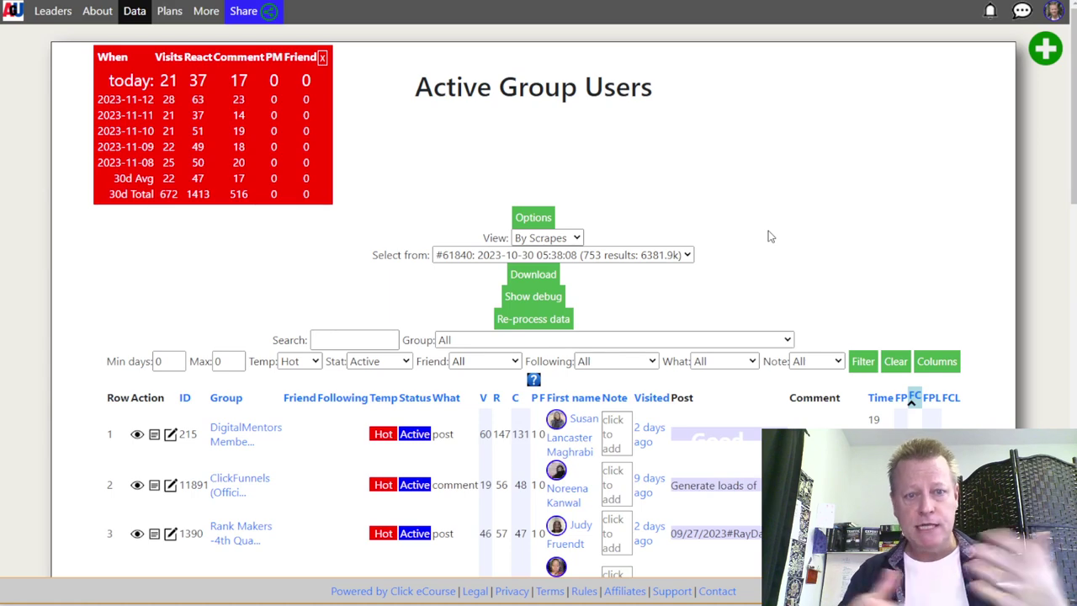
Open the top filtered lead's CRM record and their linked Facebook profile.
scroll(769, 237, "down", 6)
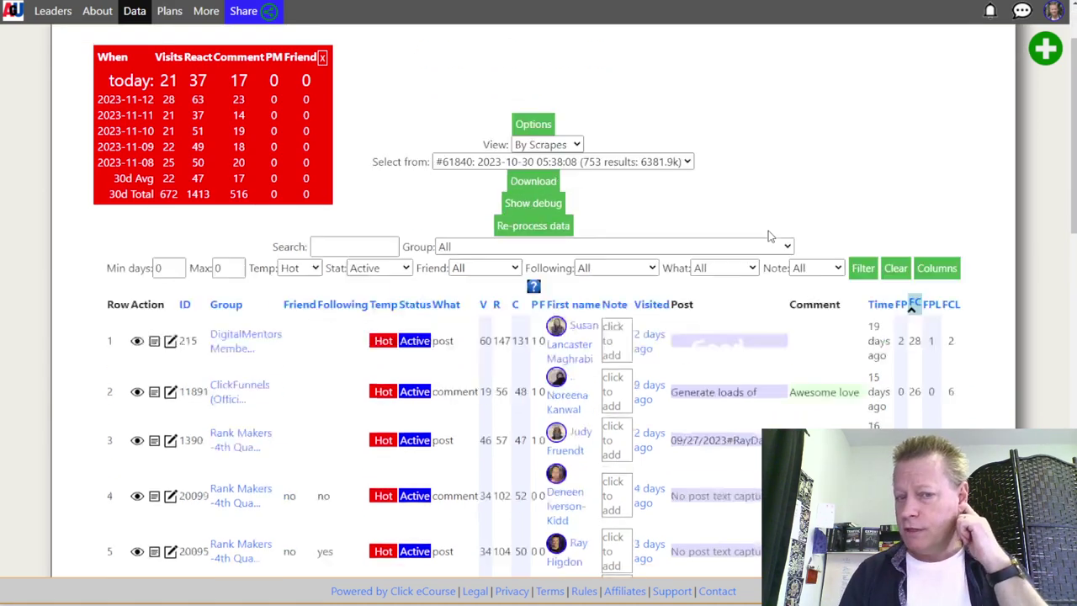
scroll(572, 367, "up", 4)
scroll(572, 368, "up", 1)
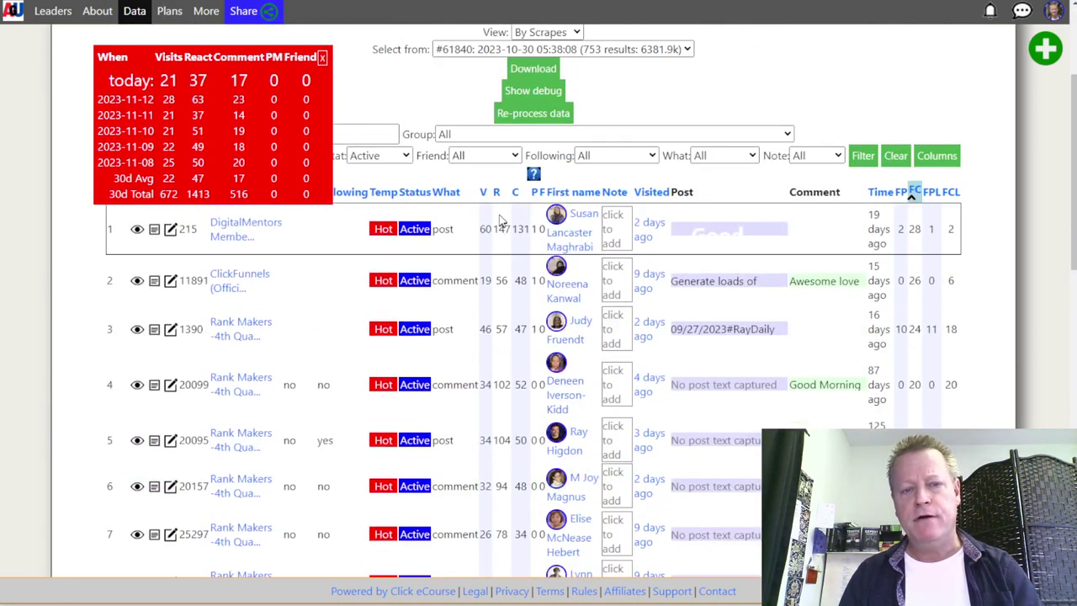
left_click(570, 240)
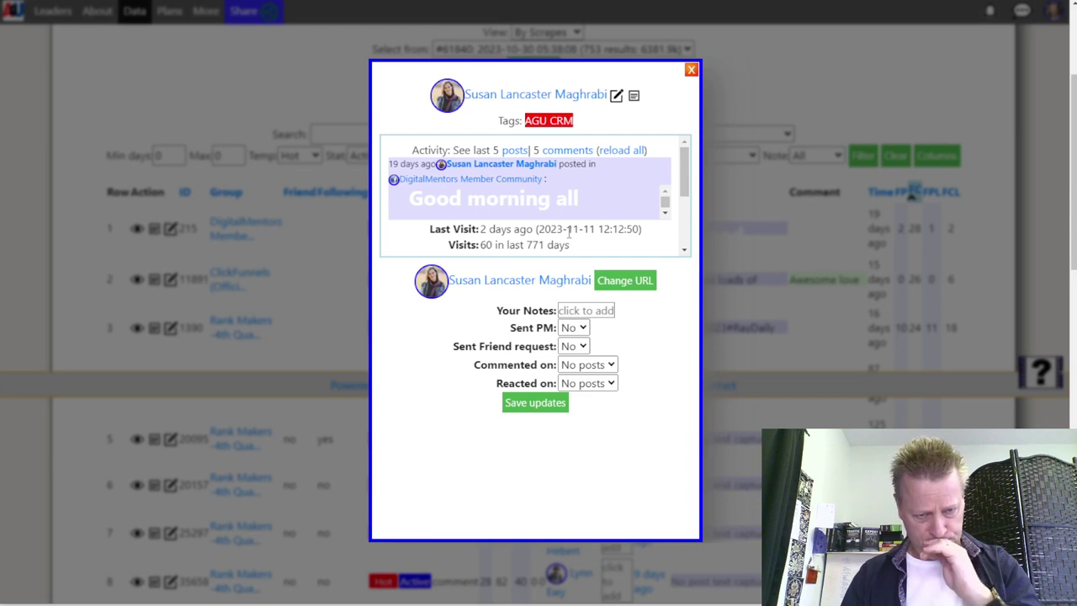
left_click(525, 282)
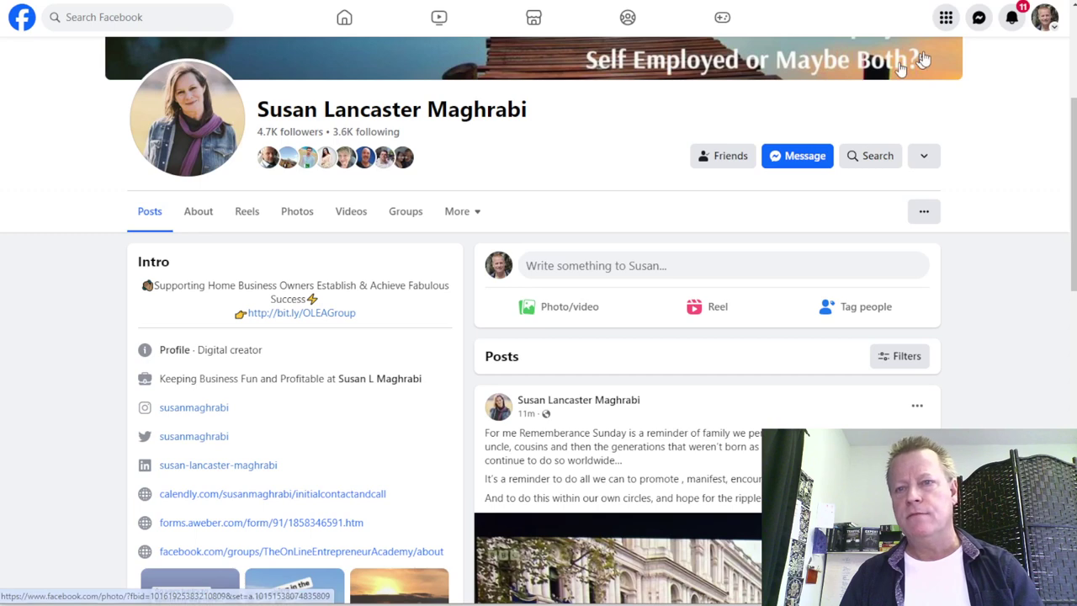
Copy earlier message text from another contact's Messenger chat, then close that chat.
left_click(980, 19)
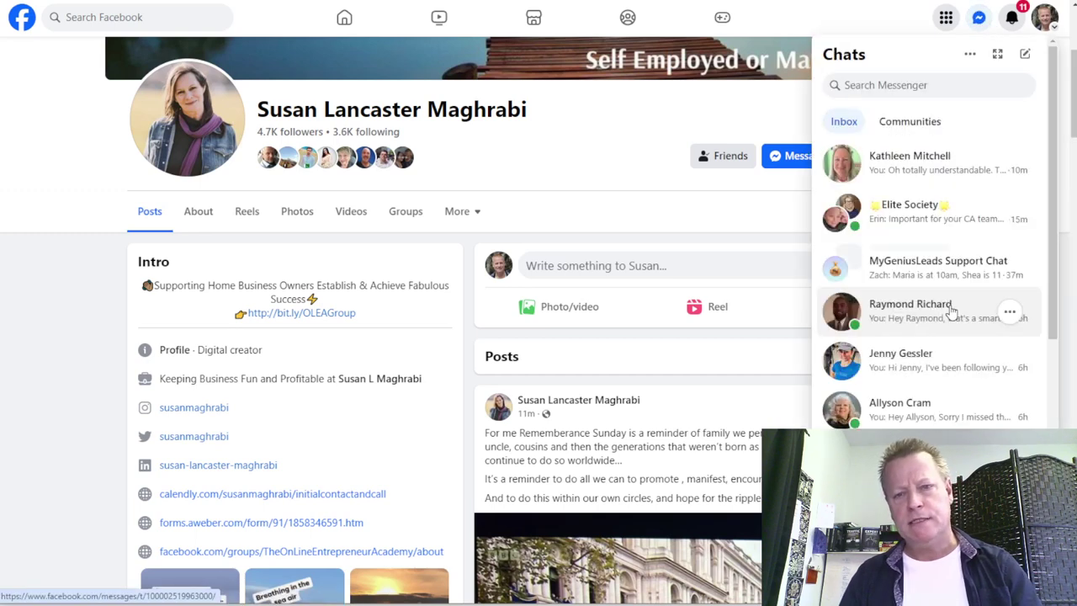
left_click(943, 404)
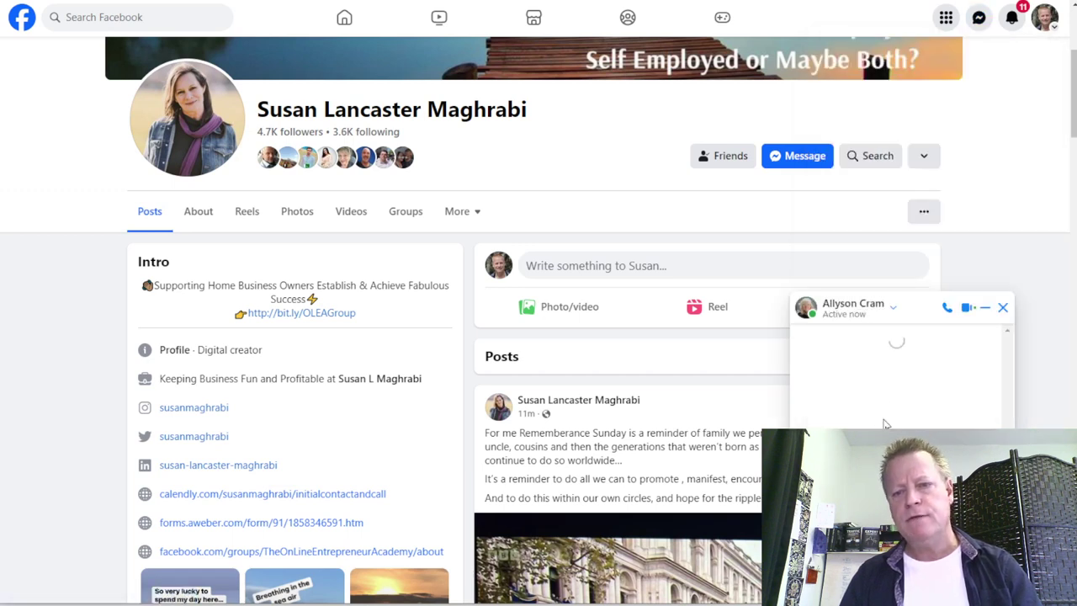
scroll(875, 387, "down", 2)
scroll(875, 387, "up", 1)
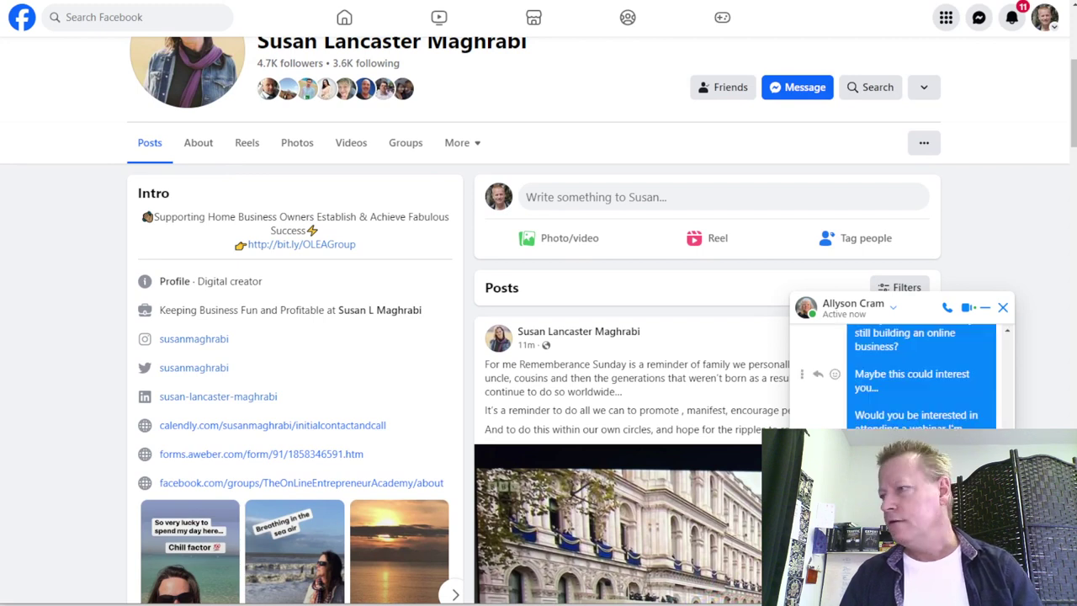
left_click_drag(908, 463, 855, 340)
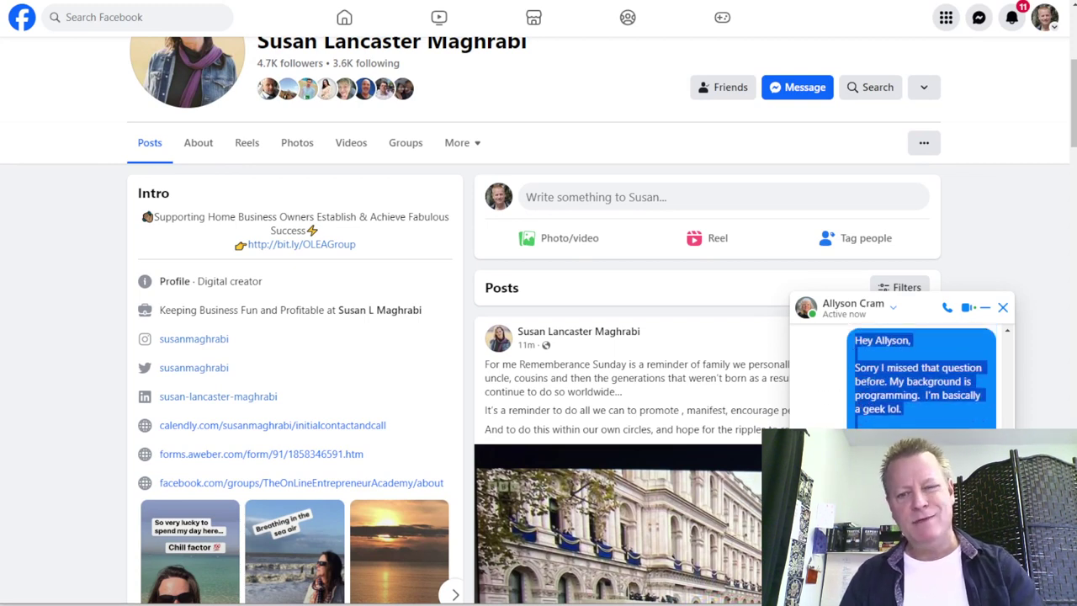
left_click(1003, 307)
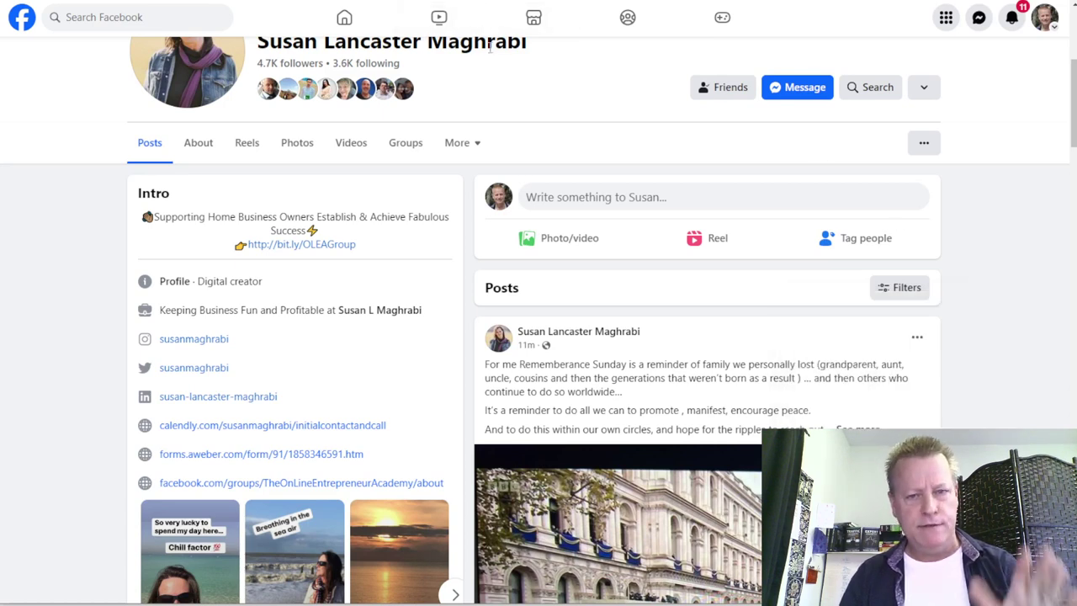
Start a Messenger conversation with the lead from their profile.
left_click(789, 93)
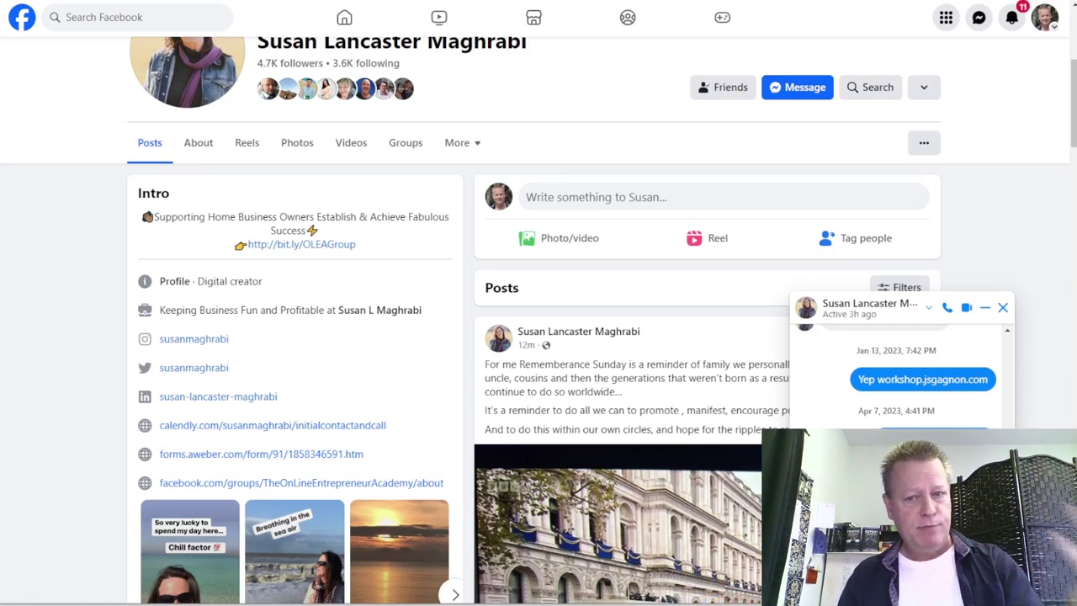
scroll(539, 337, "down", 3)
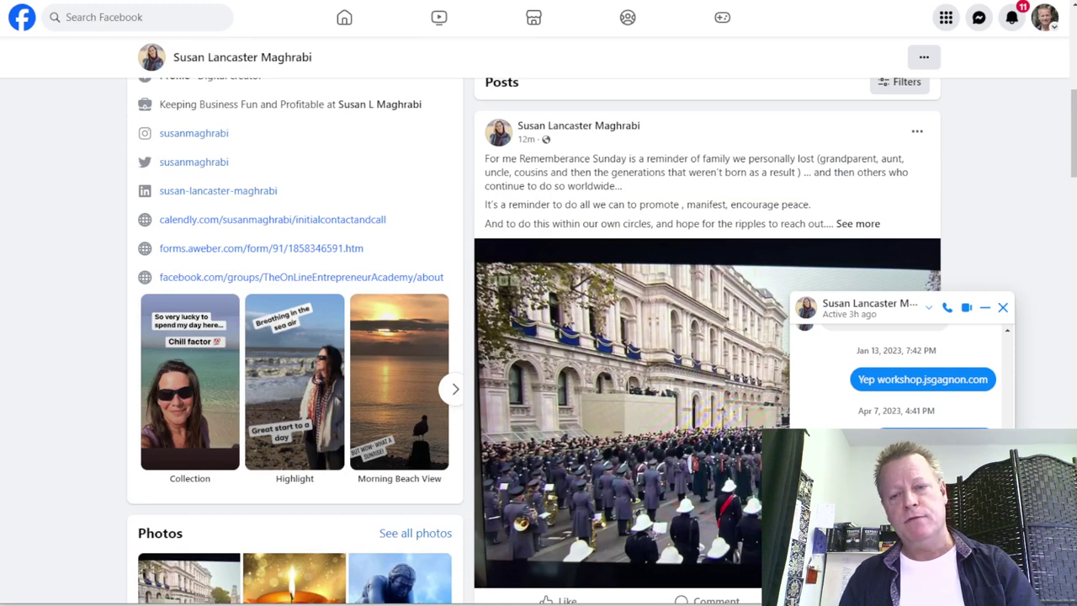
scroll(538, 336, "down", 3)
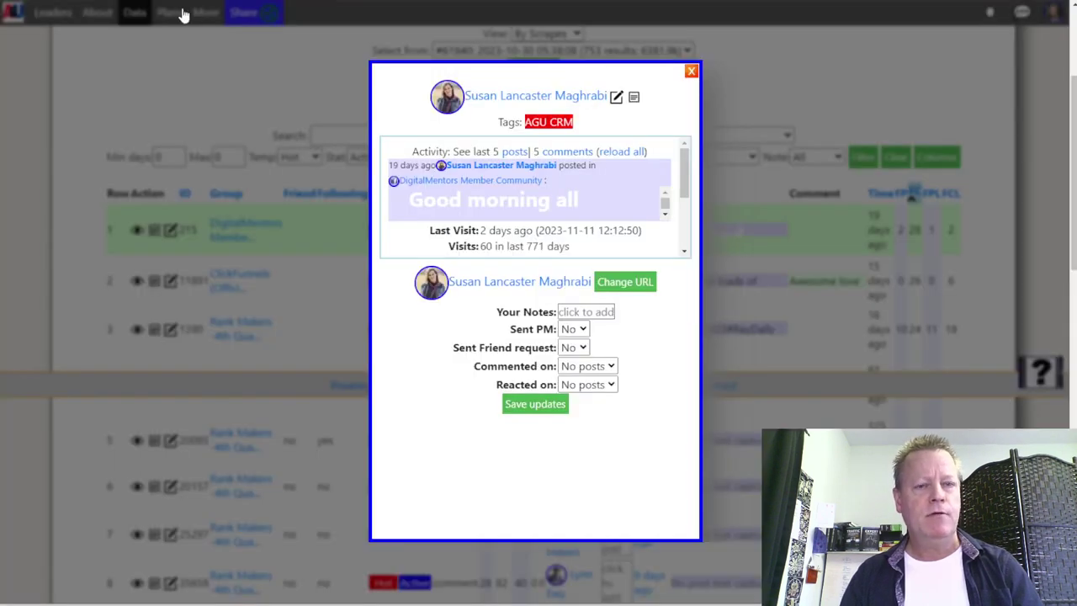
Set Sent PM to Yes and Lead Status to Contacted, then save the lead record.
left_click(572, 329)
left_click(569, 356)
scroll(526, 240, "down", 1)
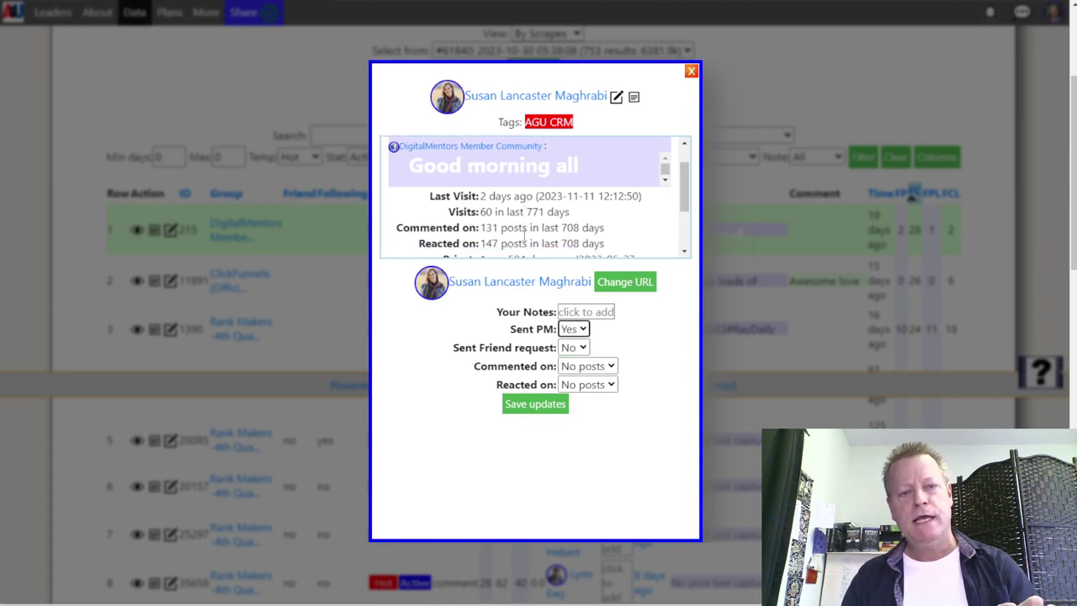
scroll(526, 238, "down", 1)
scroll(504, 223, "down", 1)
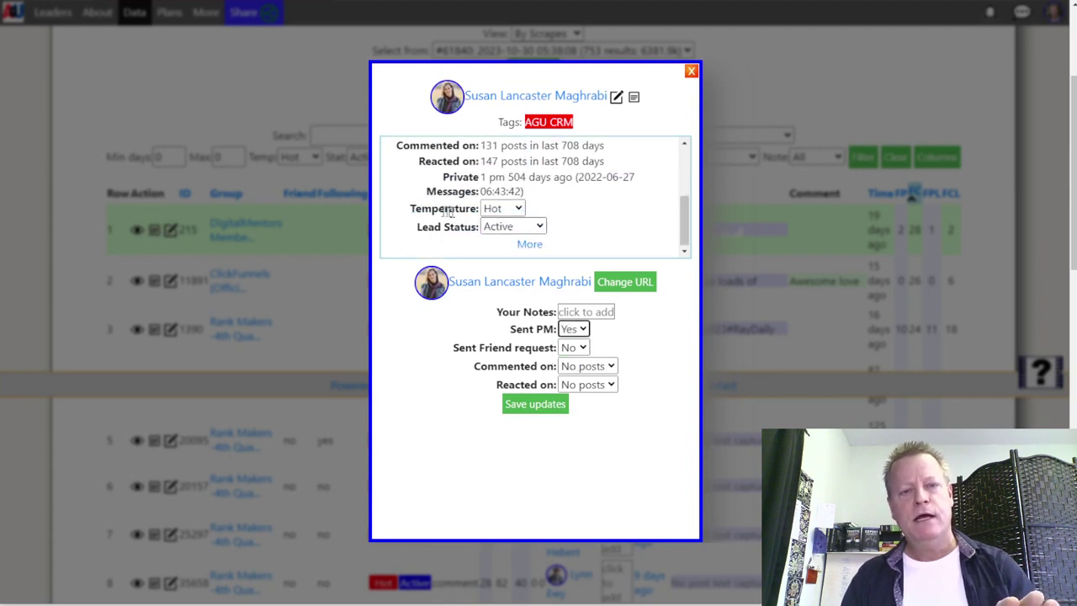
left_click(505, 227)
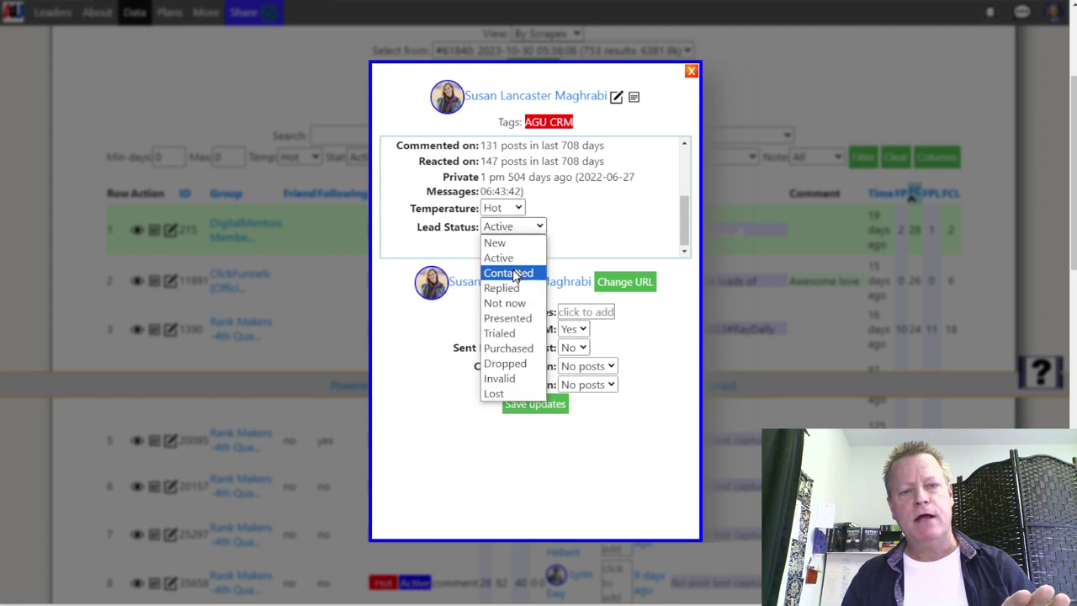
left_click(516, 272)
left_click(541, 407)
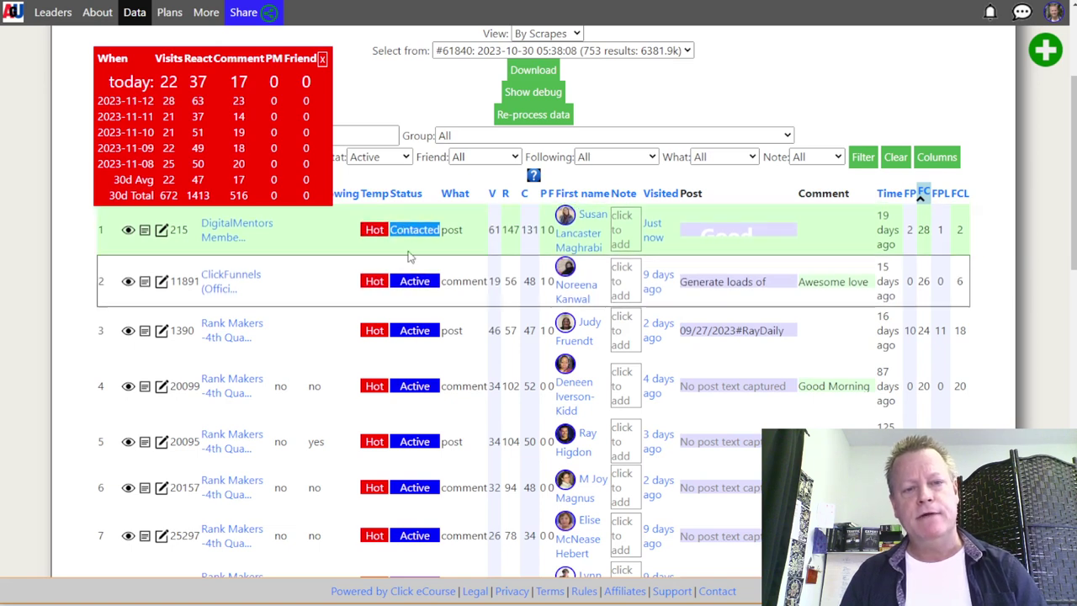
Open the second hot lead's CRM record, review its activity panel, and view their Facebook profile.
left_click(576, 301)
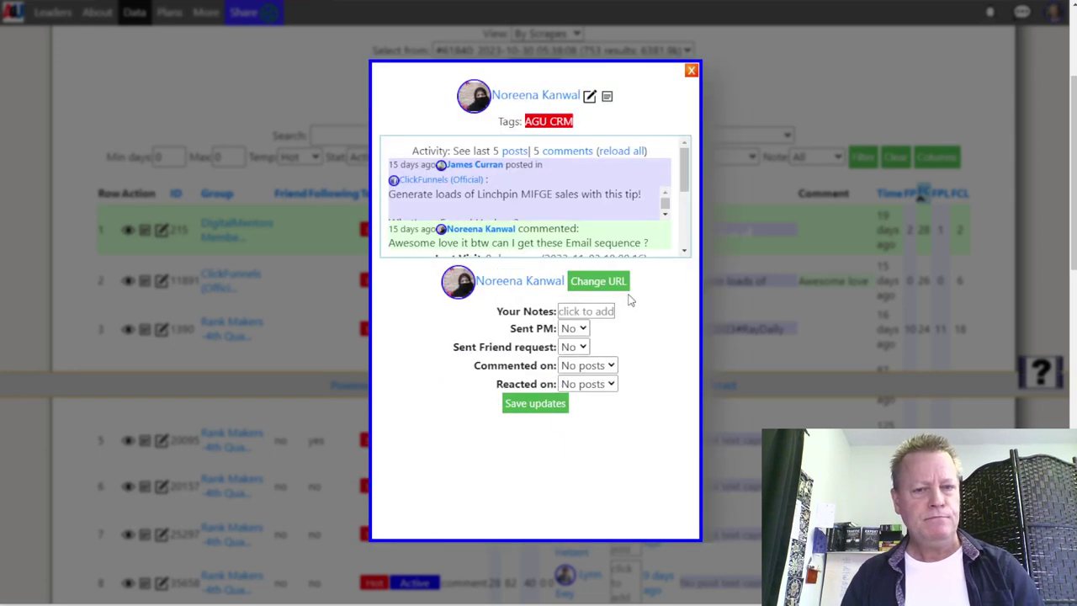
left_click(530, 286)
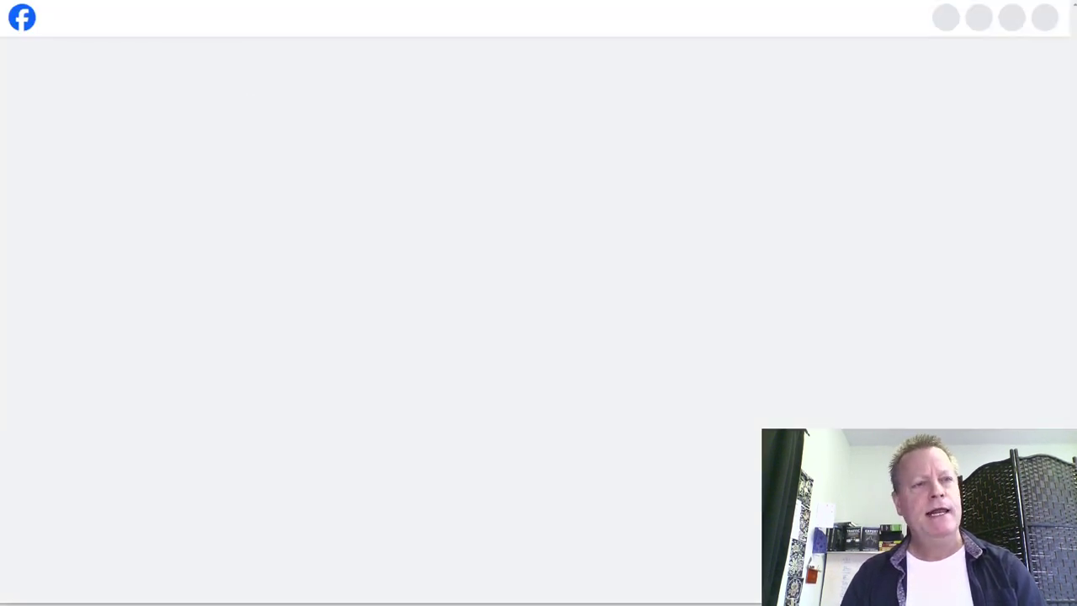
key("ctrl+w")
scroll(549, 217, "down", 5)
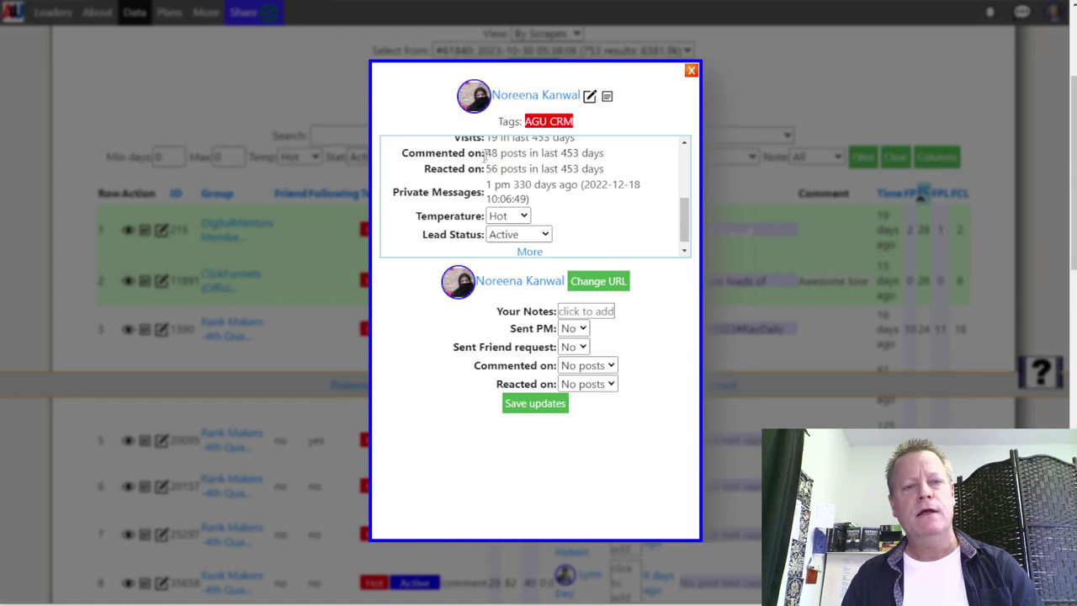
left_click_drag(684, 233, 684, 220)
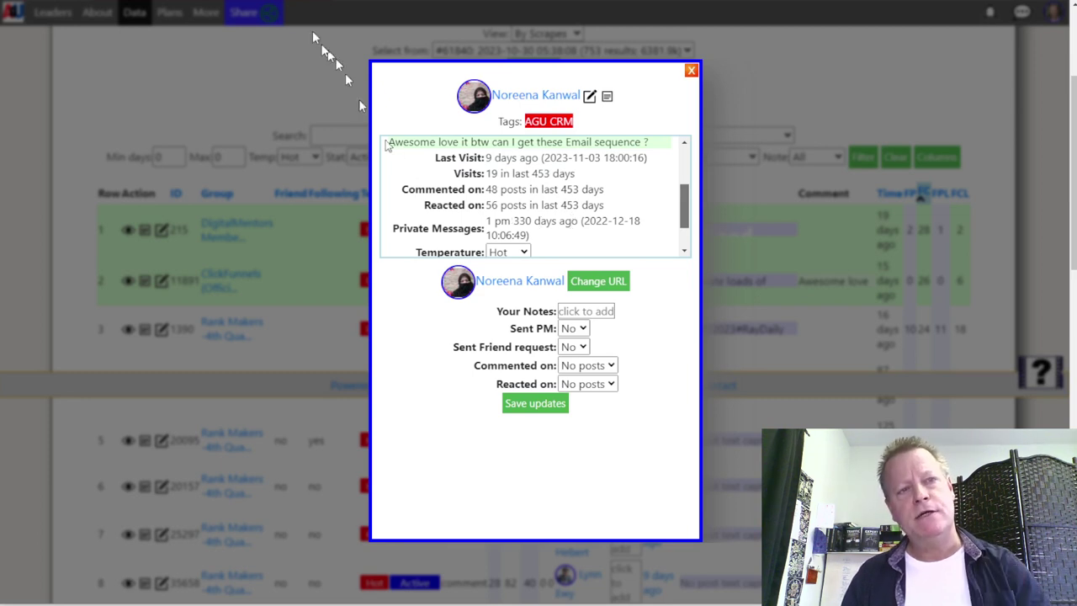
key("ctrl+Tab")
scroll(547, 336, "down", 3)
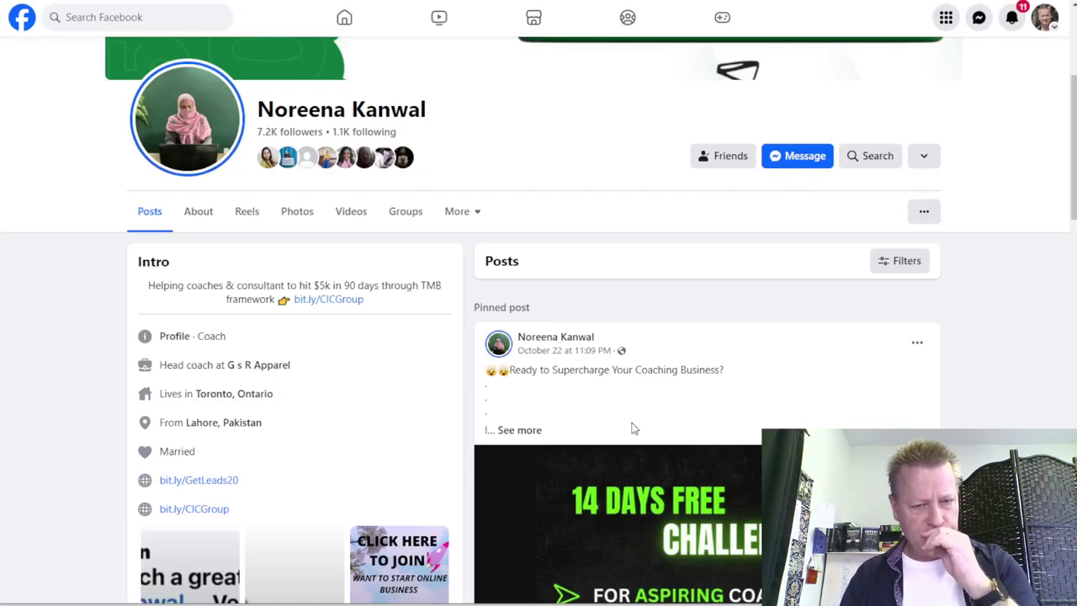
React with Love to the lead's affirmations post and day 9 challenge post.
scroll(638, 434, "down", 6)
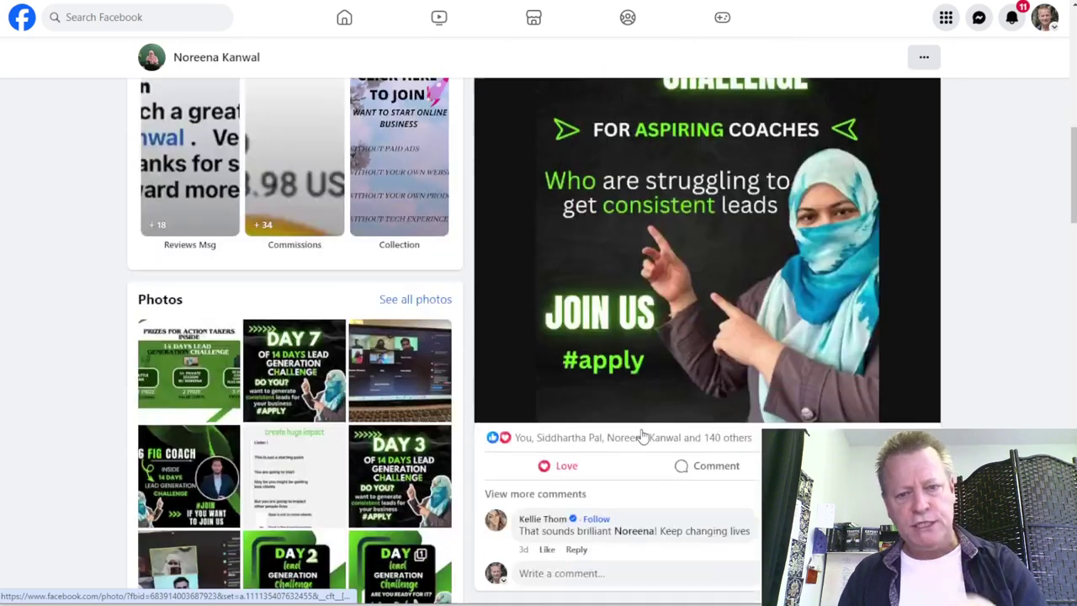
scroll(635, 446, "down", 6)
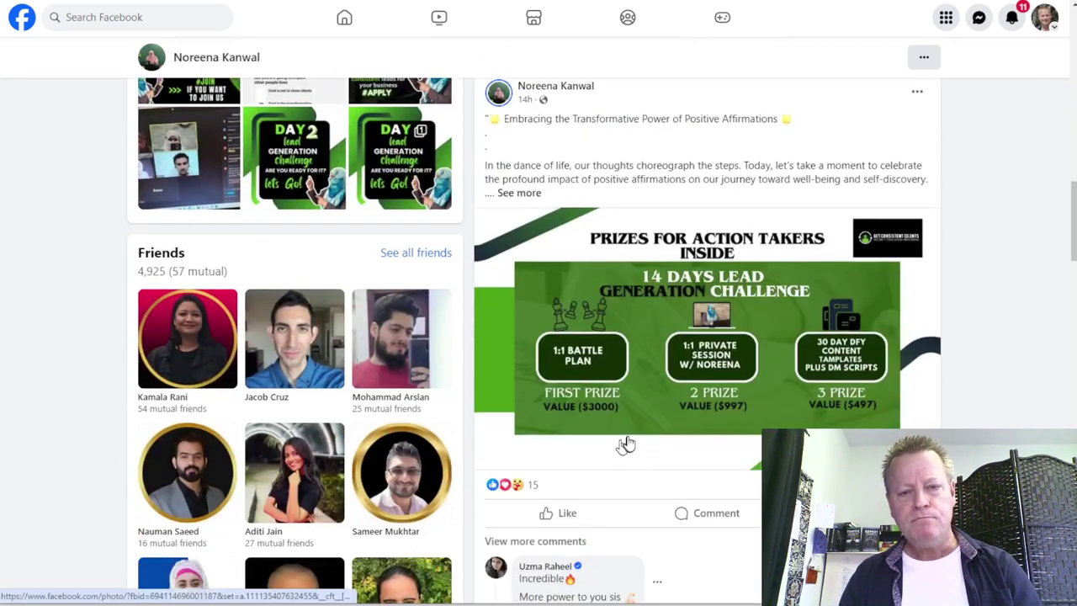
left_click(558, 509)
mouse_move(548, 512)
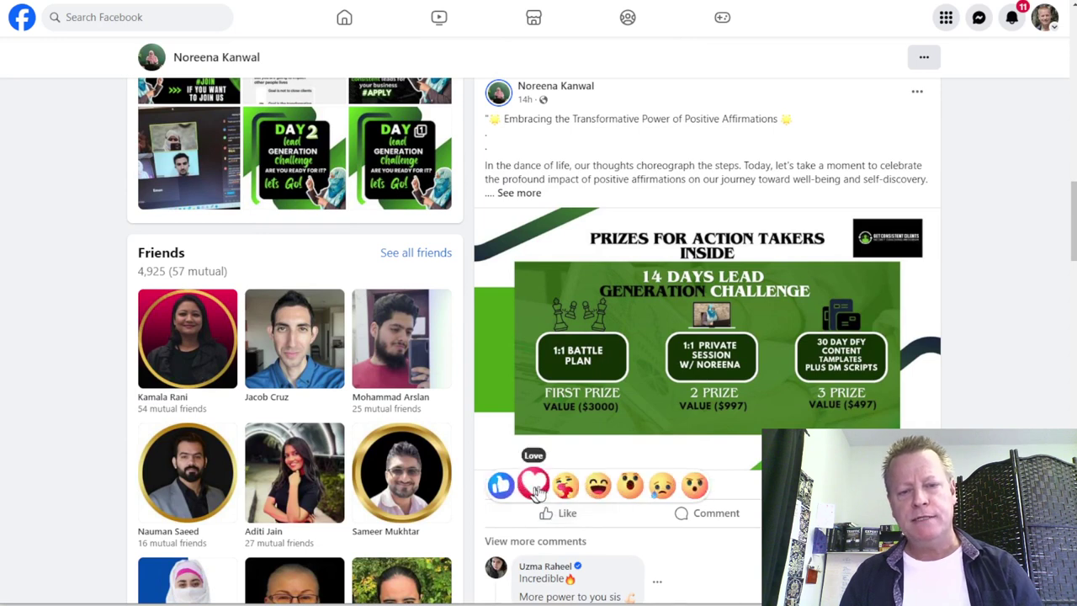
left_click(534, 481)
scroll(651, 494, "down", 1)
scroll(652, 495, "down", 7)
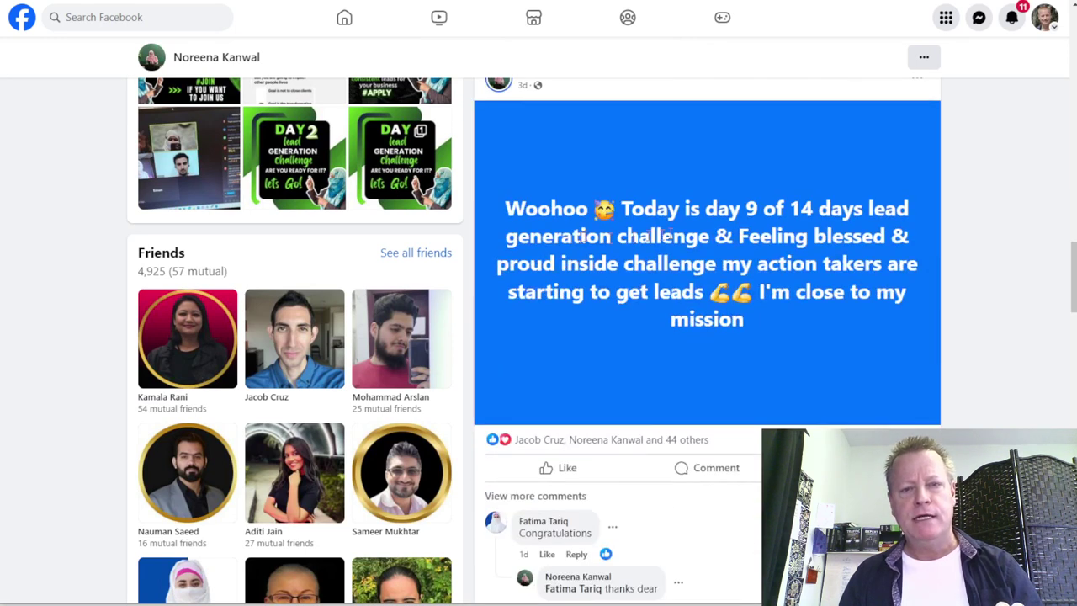
mouse_move(566, 472)
left_click(533, 440)
Post a 'That's awesome' comment on the day 9 lead generation challenge post.
scroll(579, 368, "up", 2)
scroll(579, 369, "down", 1)
scroll(697, 471, "down", 1)
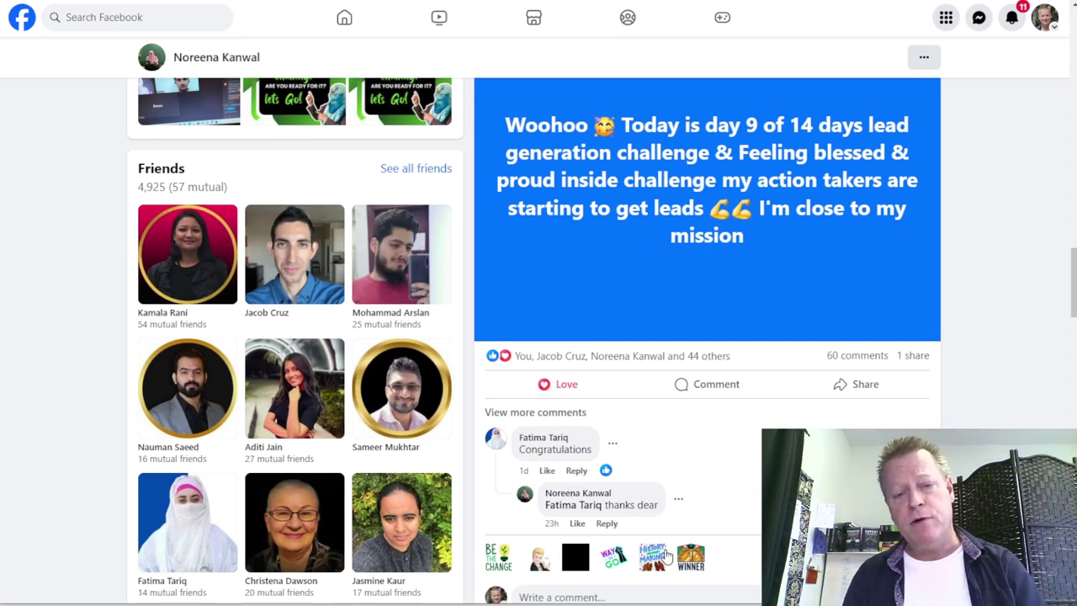
scroll(665, 555, "down", 1)
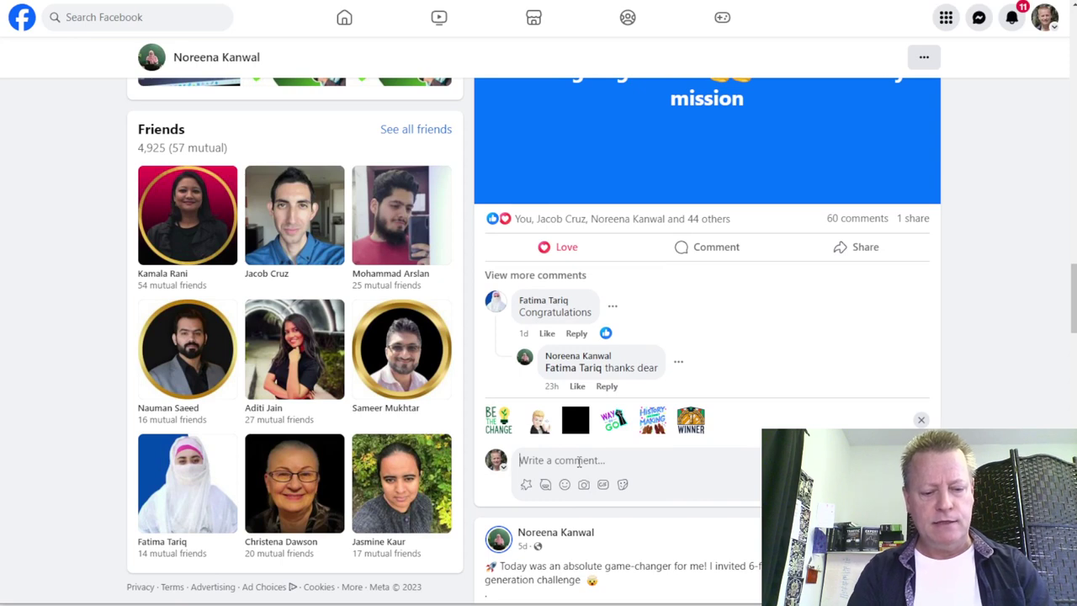
type("That's awesome")
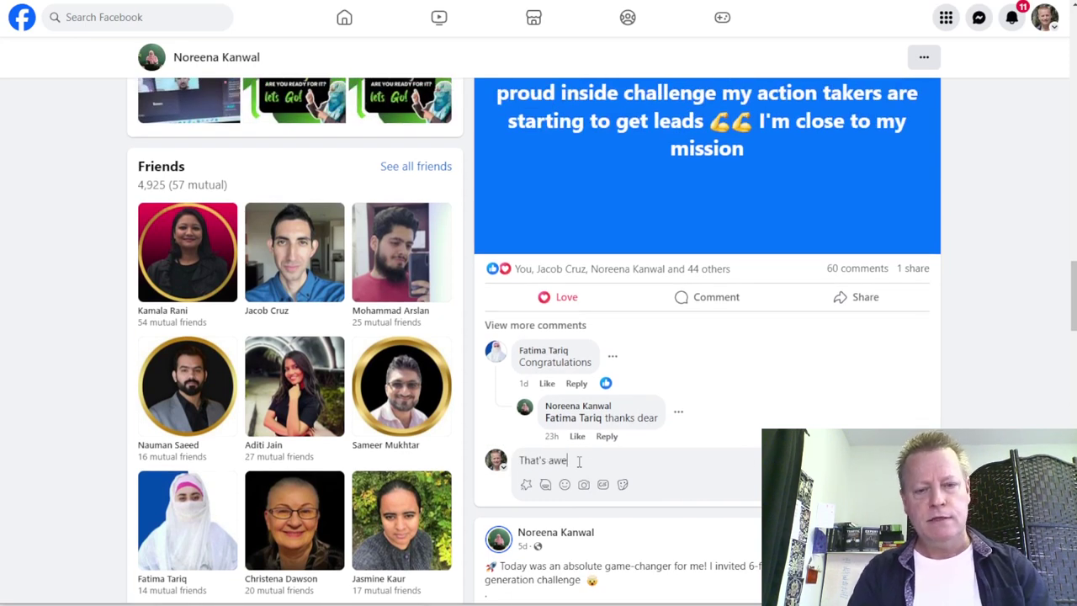
key("BackSpace")
key("BackSpace")
key("BackSpace")
key("BackSpace")
key("BackSpace")
type("som!")
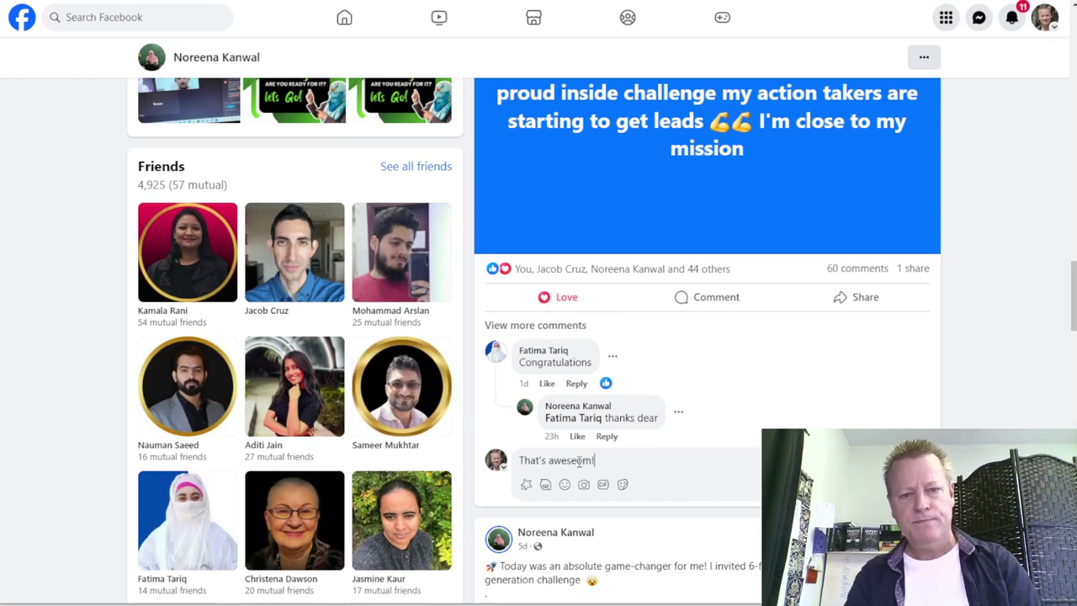
key("Return")
React with Love to the Day 7 challenge post.
scroll(579, 463, "down", 3)
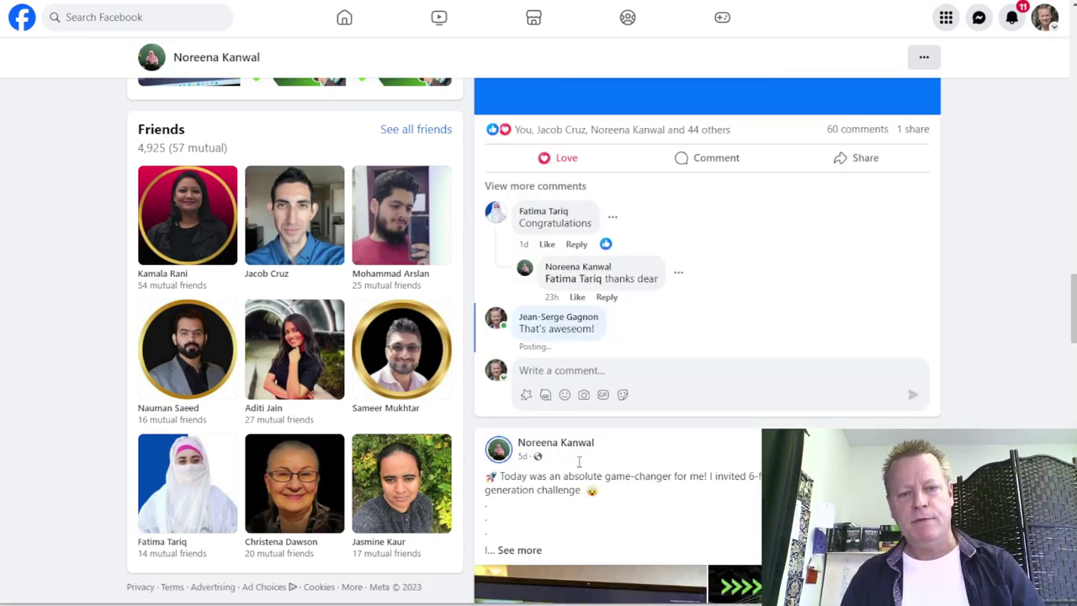
scroll(579, 465, "down", 3)
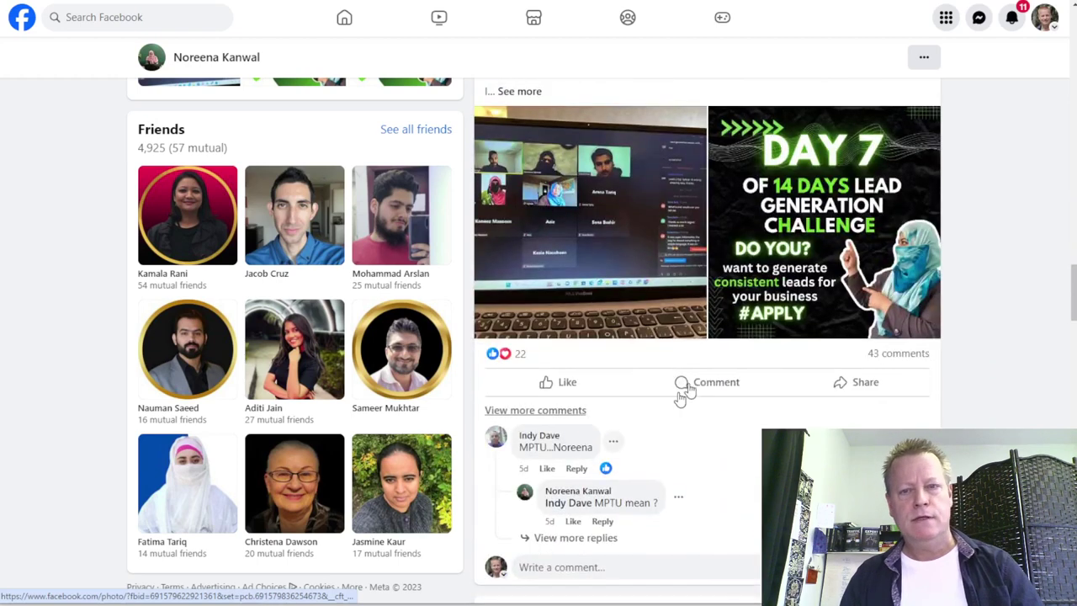
mouse_move(568, 386)
left_click(533, 353)
scroll(606, 399, "up", 12)
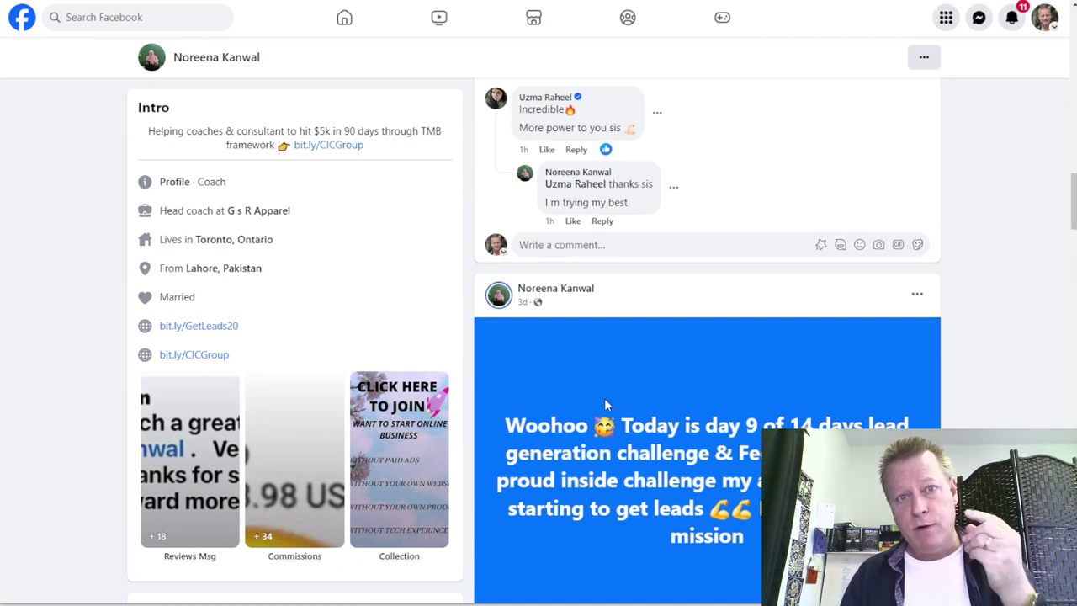
scroll(604, 398, "up", 5)
scroll(604, 404, "up", 15)
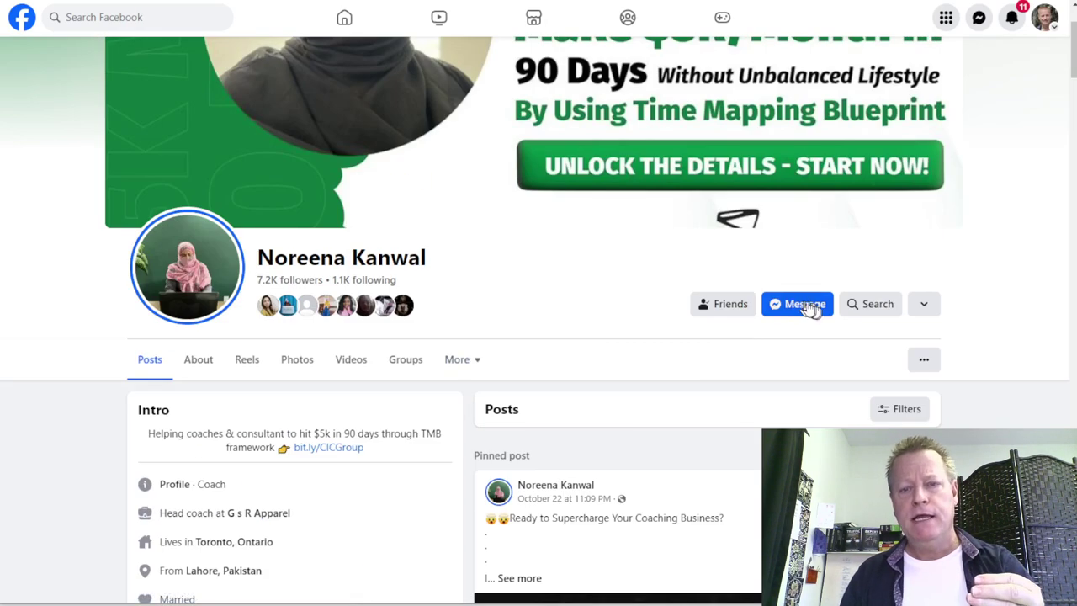
Review the private message already sent to the lead in the Messenger chat.
left_click(806, 306)
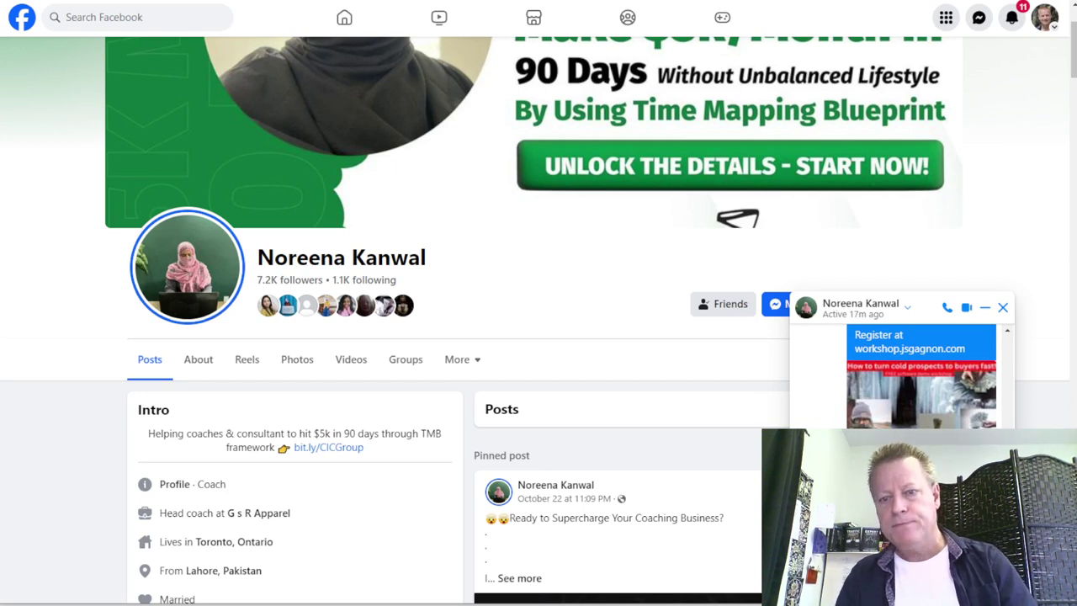
key("shift+F10")
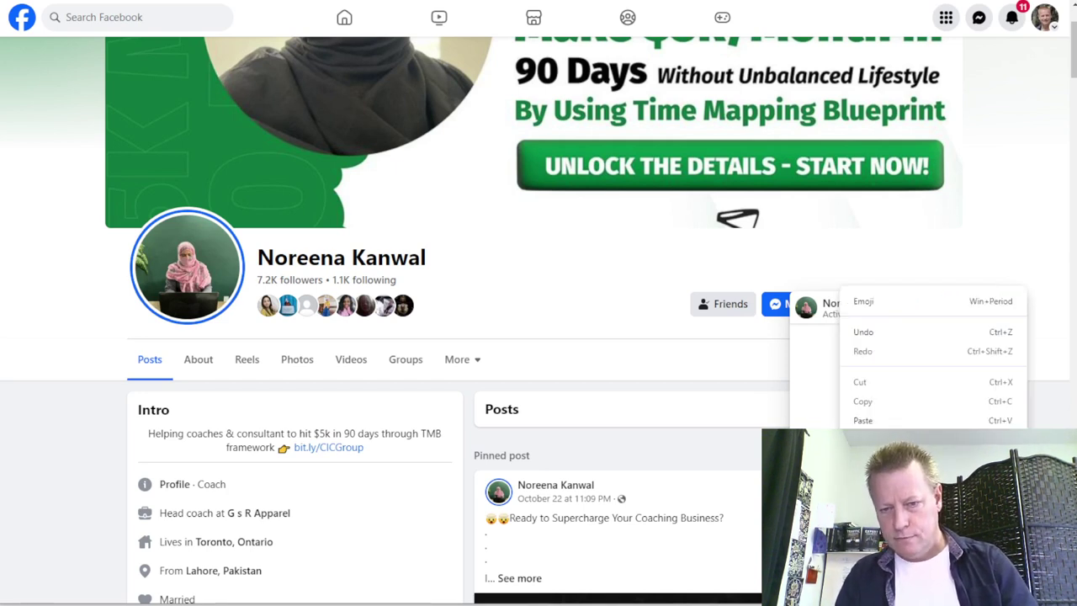
key("Escape")
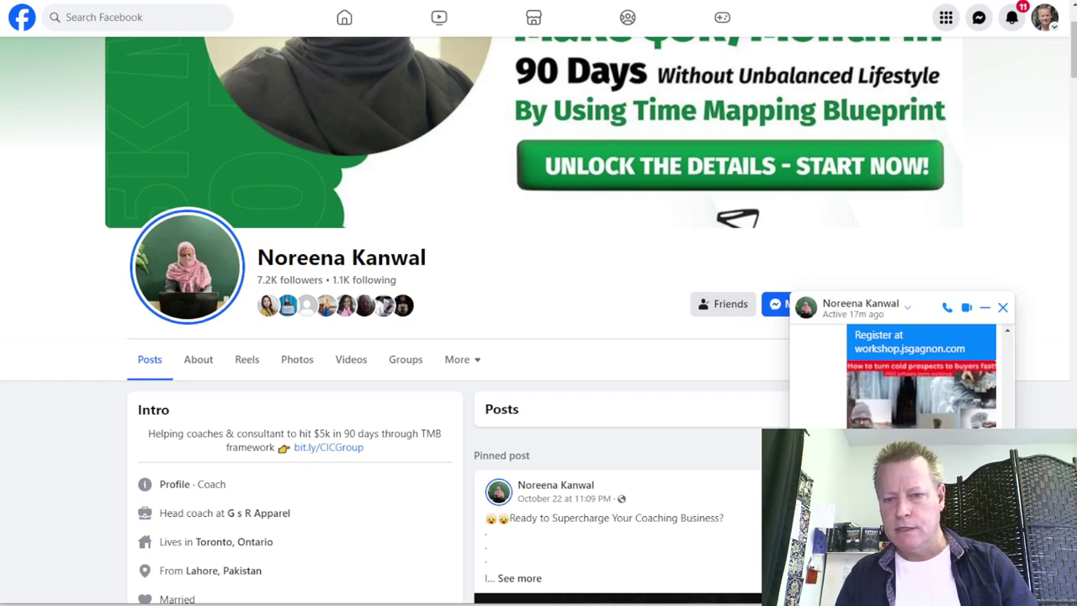
scroll(396, 320, "up", 2)
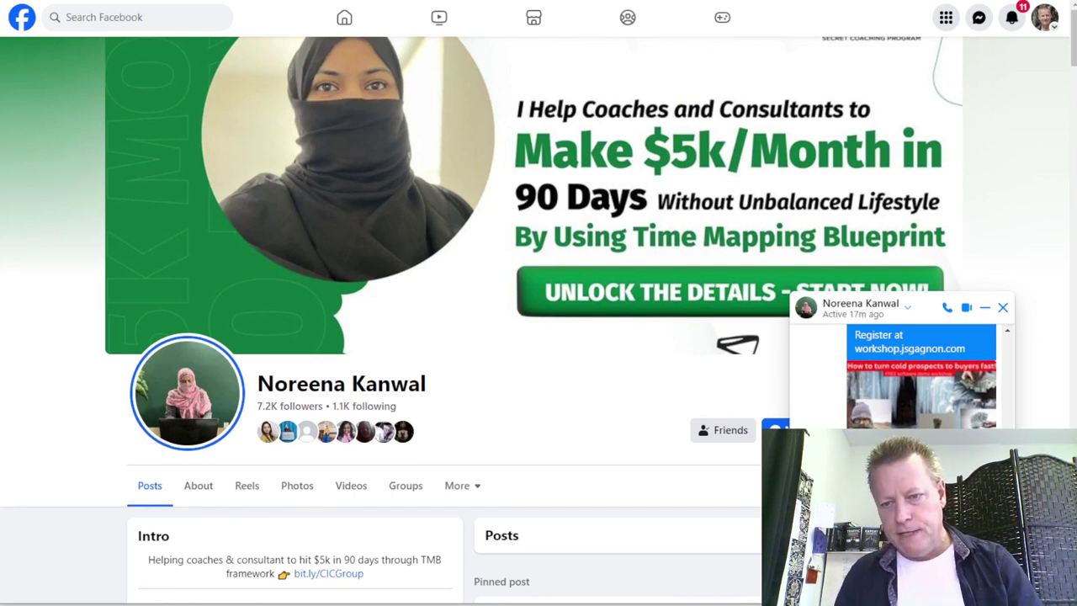
scroll(805, 430, "up", 3)
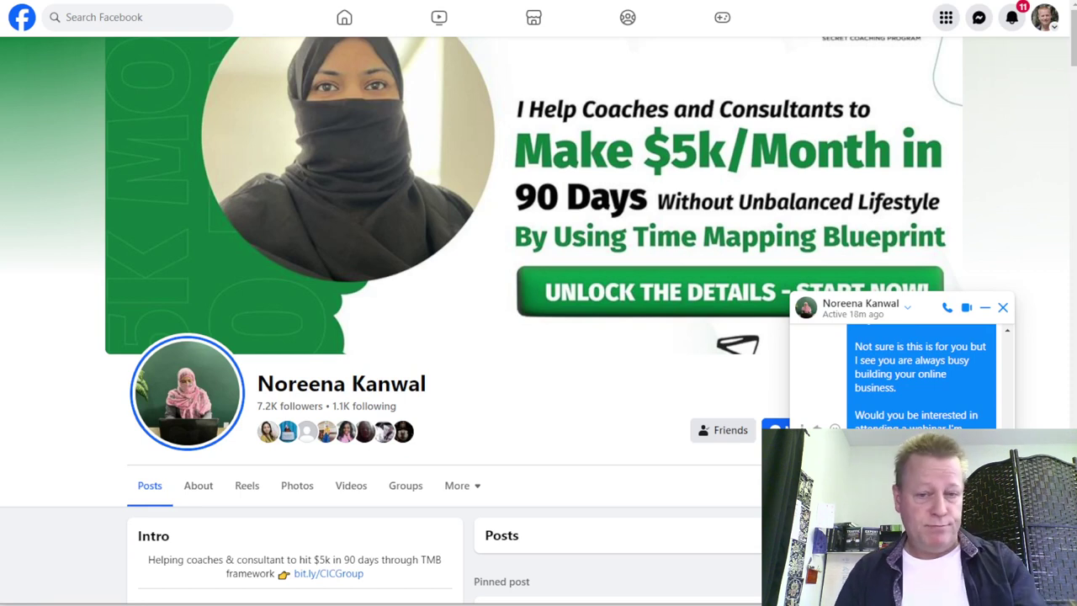
Close the lead's chat and return to her Active Group Users record.
left_click(1003, 309)
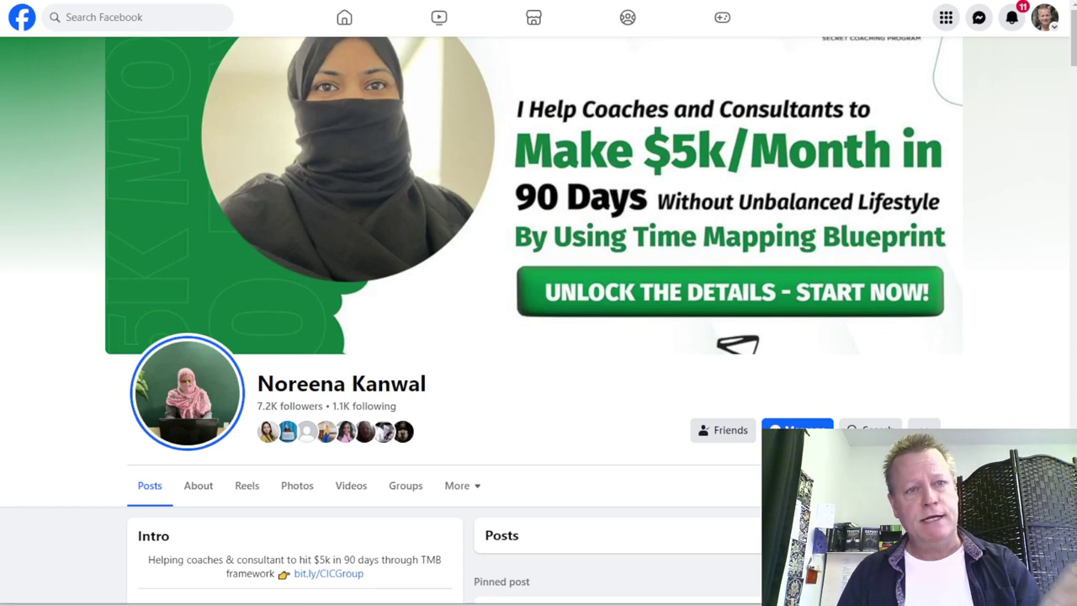
key("alt+Tab")
left_click(590, 367)
Set Commented on 1 post, Reacted on 3 posts, Sent PM Yes, status Contacted, and save.
left_click(599, 397)
left_click(604, 387)
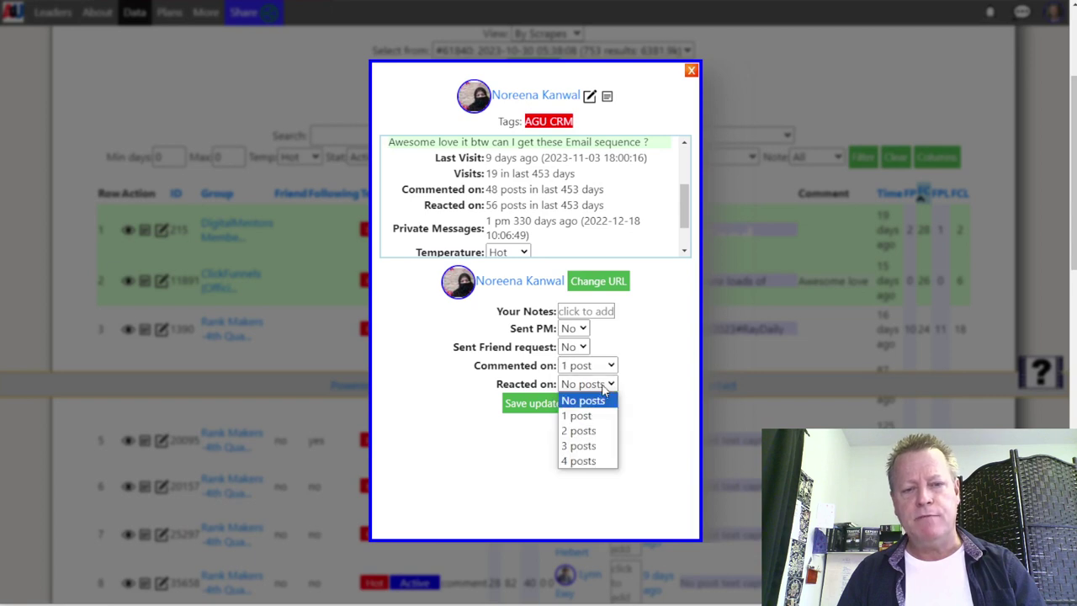
left_click(581, 445)
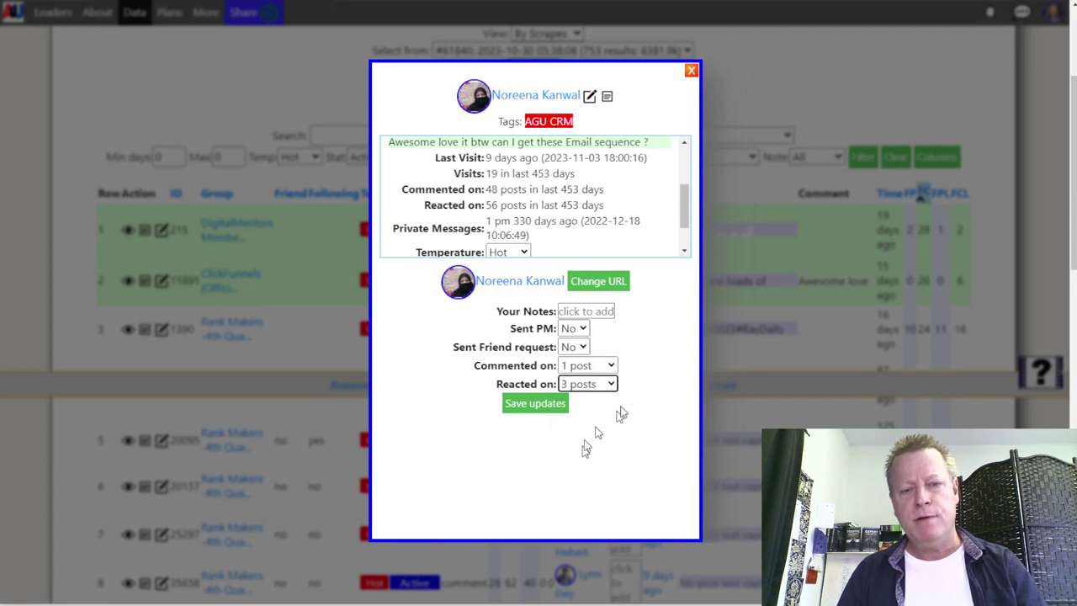
left_click(579, 330)
left_click(572, 359)
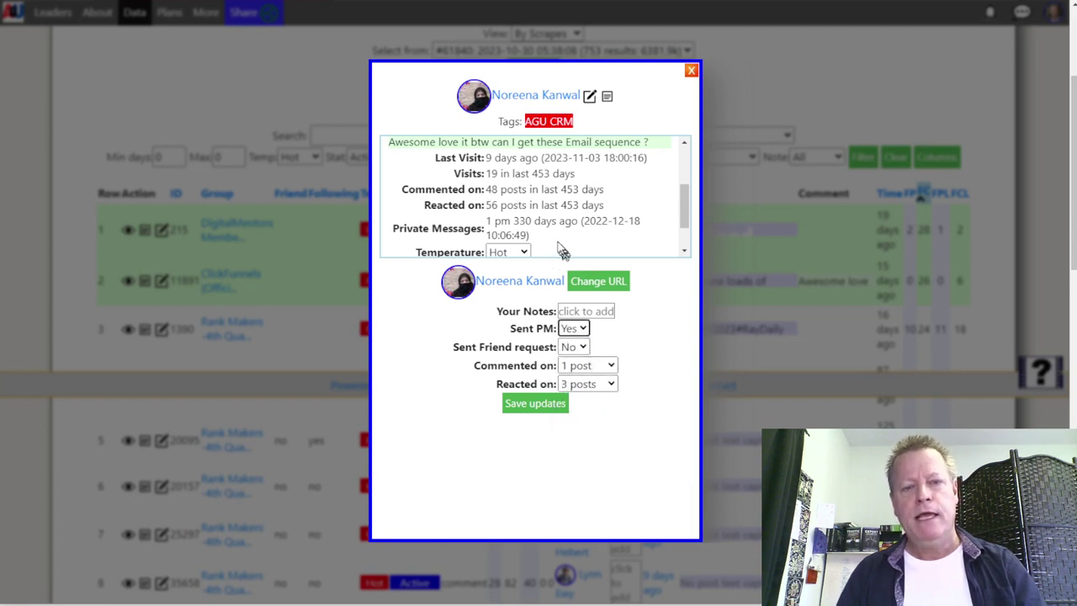
scroll(559, 245, "down", 1)
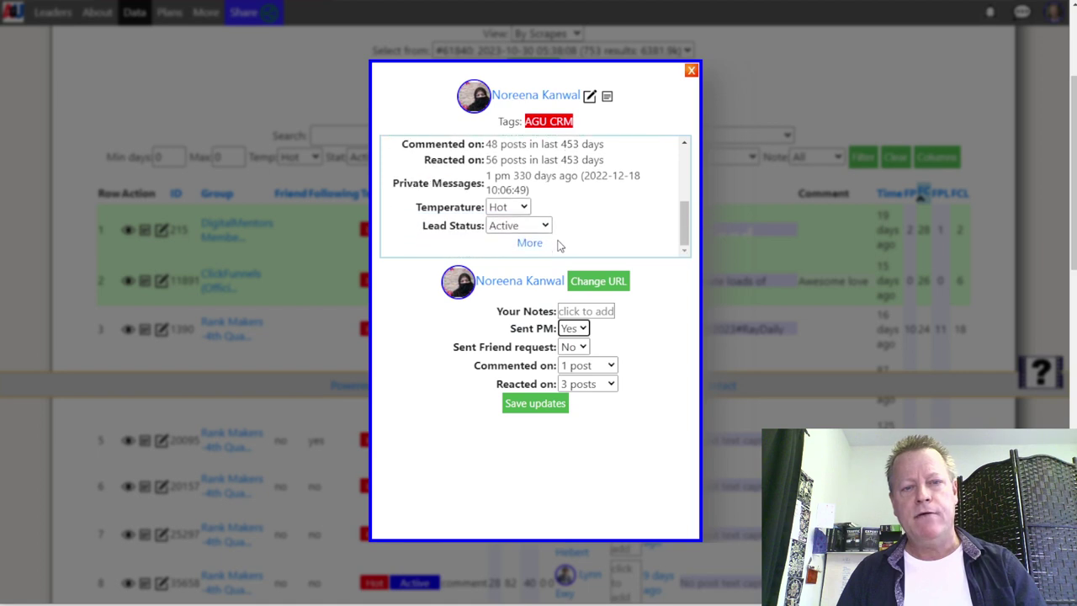
left_click(503, 229)
left_click(513, 272)
left_click(542, 405)
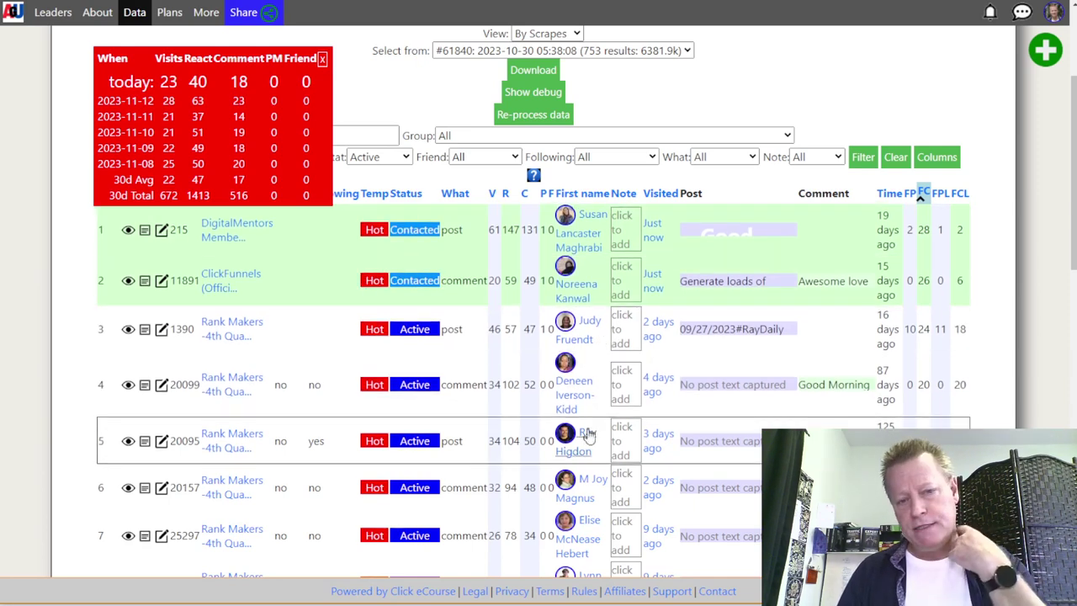
scroll(585, 454, "down", 3)
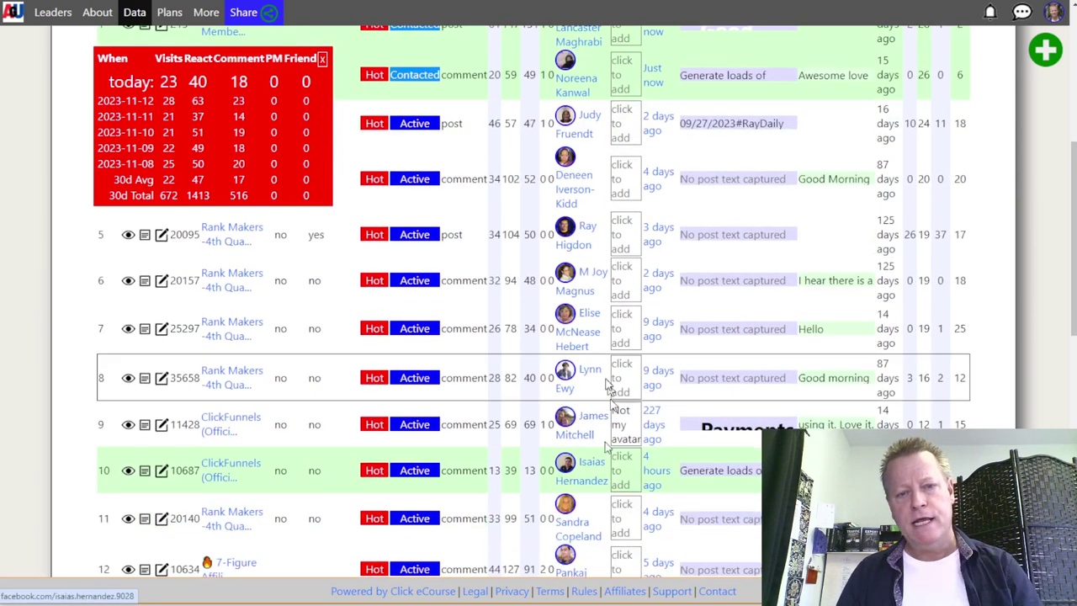
scroll(589, 338, "down", 3)
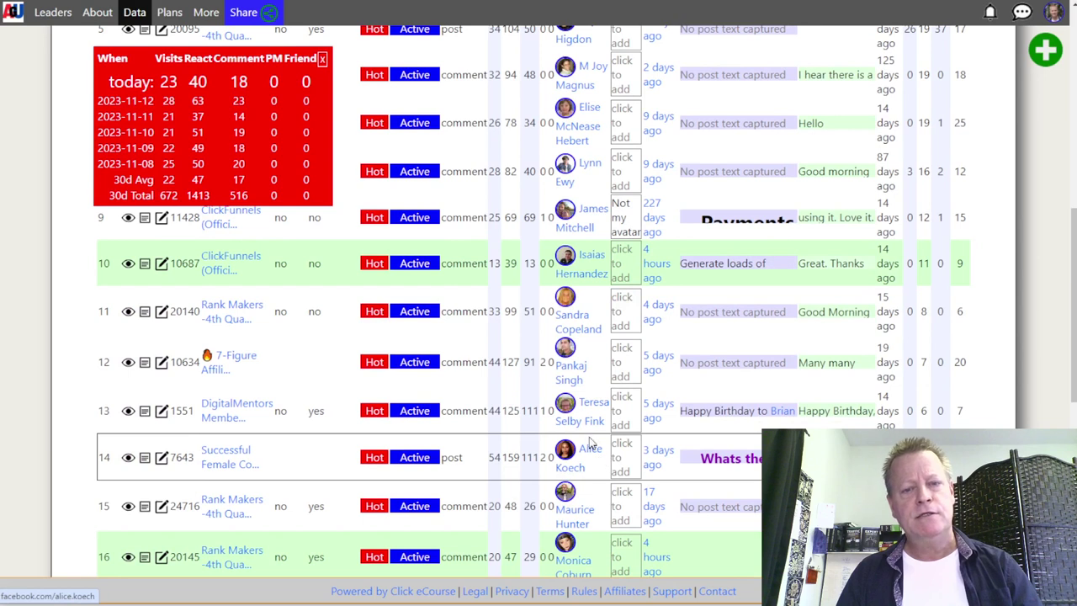
scroll(593, 450, "down", 2)
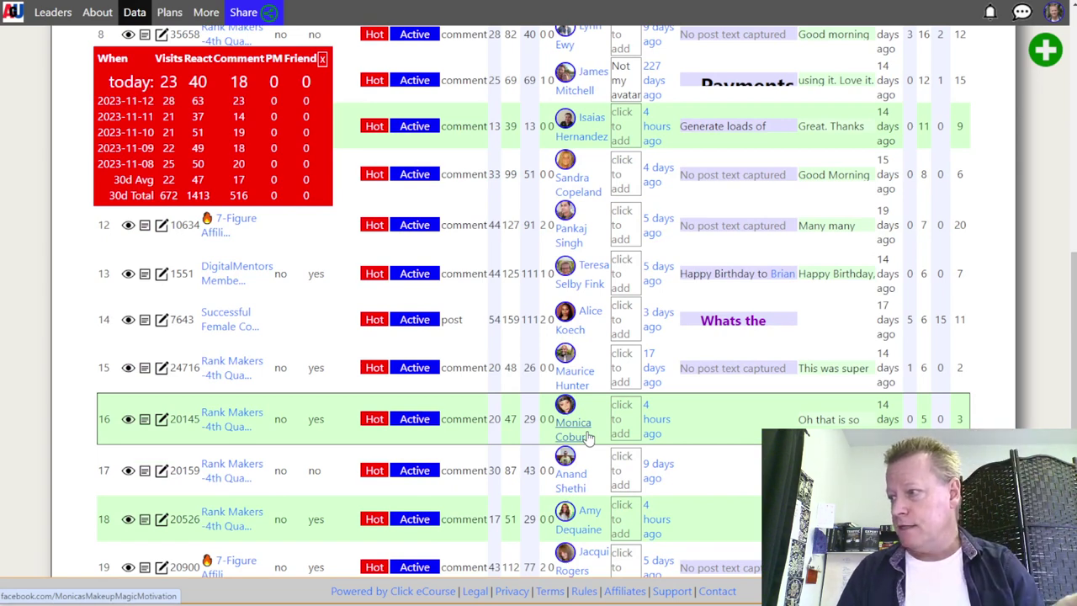
scroll(525, 403, "up", 8)
scroll(521, 410, "down", 5)
scroll(522, 410, "up", 5)
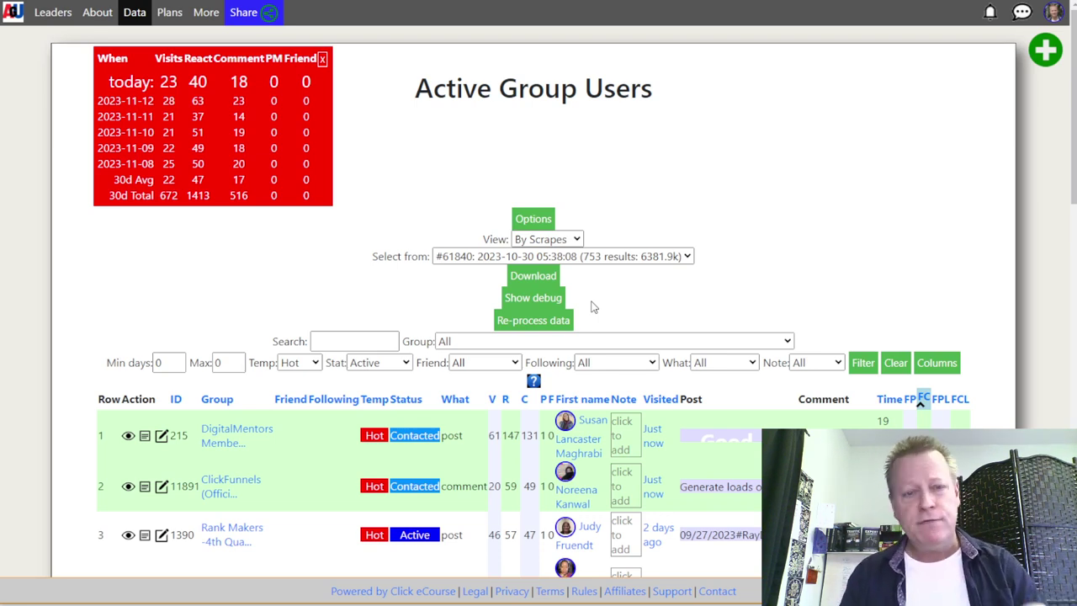
scroll(615, 300, "down", 3)
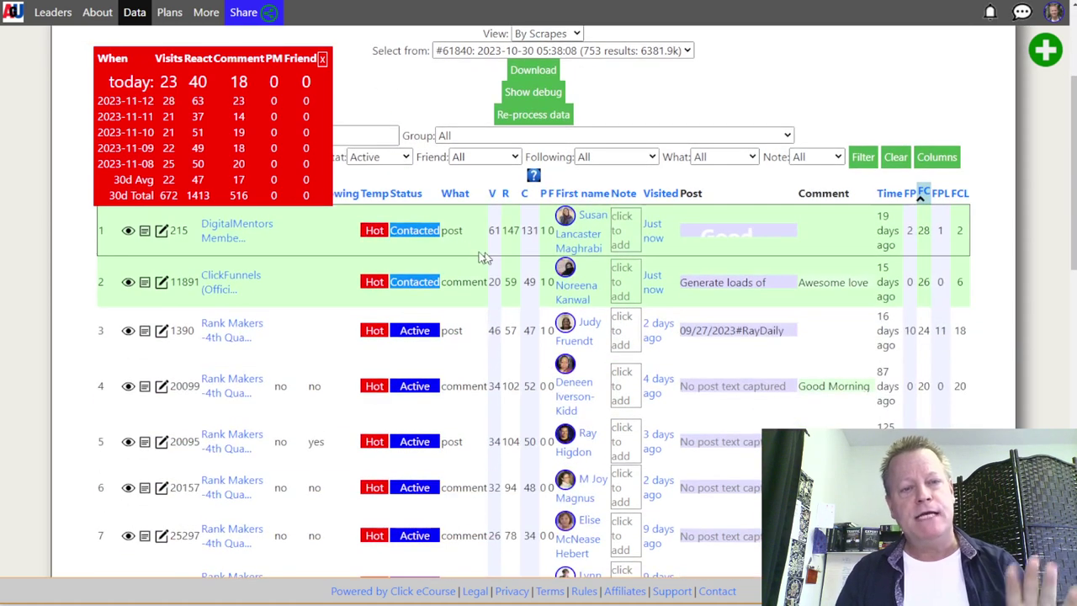
scroll(504, 300, "up", 2)
Filter the leads table to Contacted status, then bring up the scraper extension's group list.
left_click(384, 295)
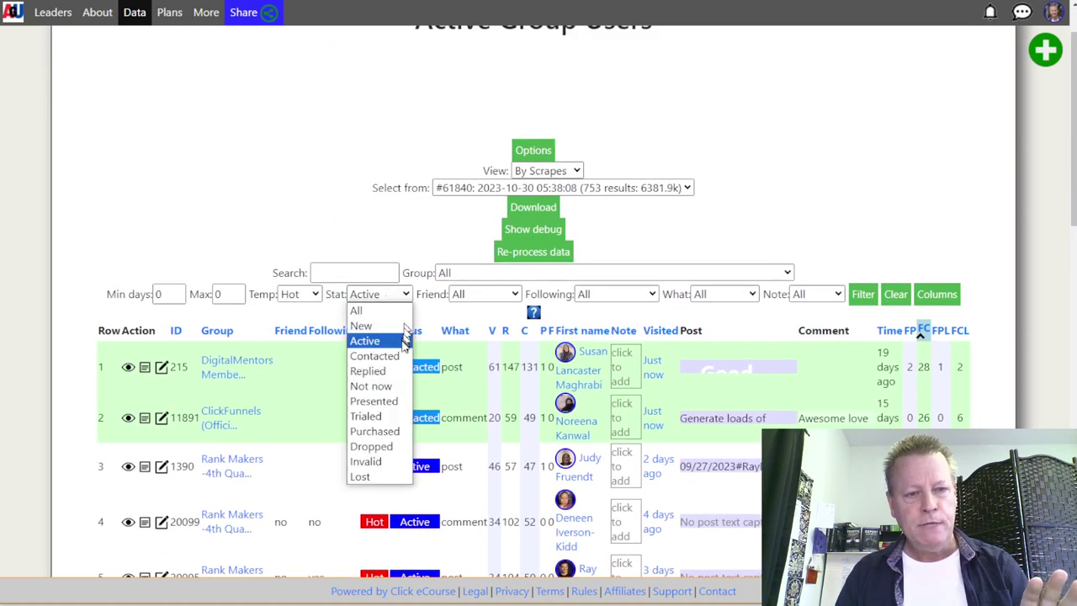
left_click(374, 356)
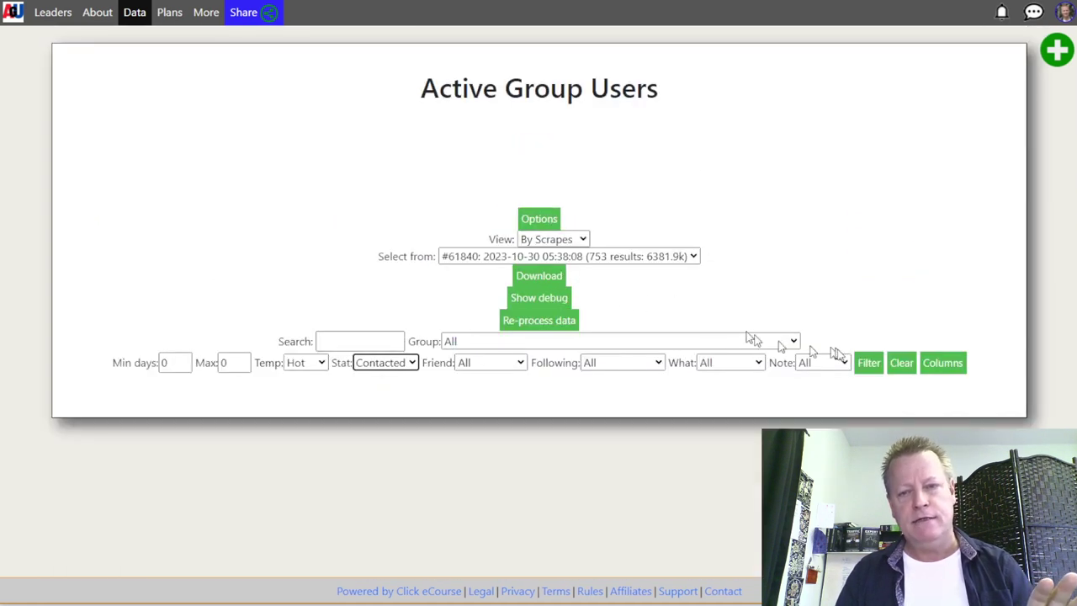
left_click(868, 363)
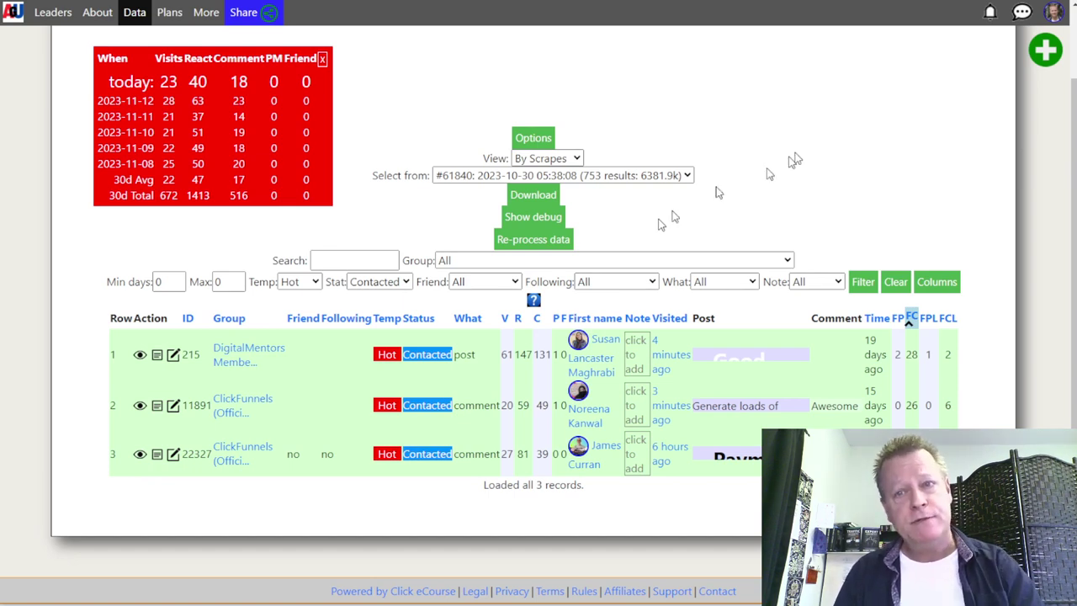
left_click(963, 44)
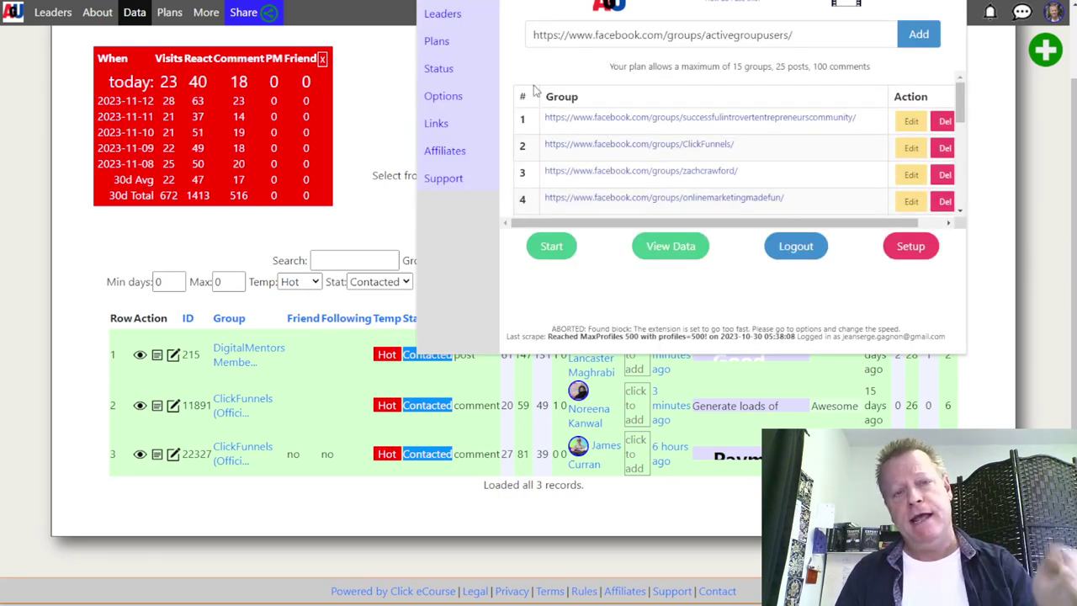
Check the extension's schedule options (01:30 start time, wait-for hours), then close the panel.
left_click(453, 96)
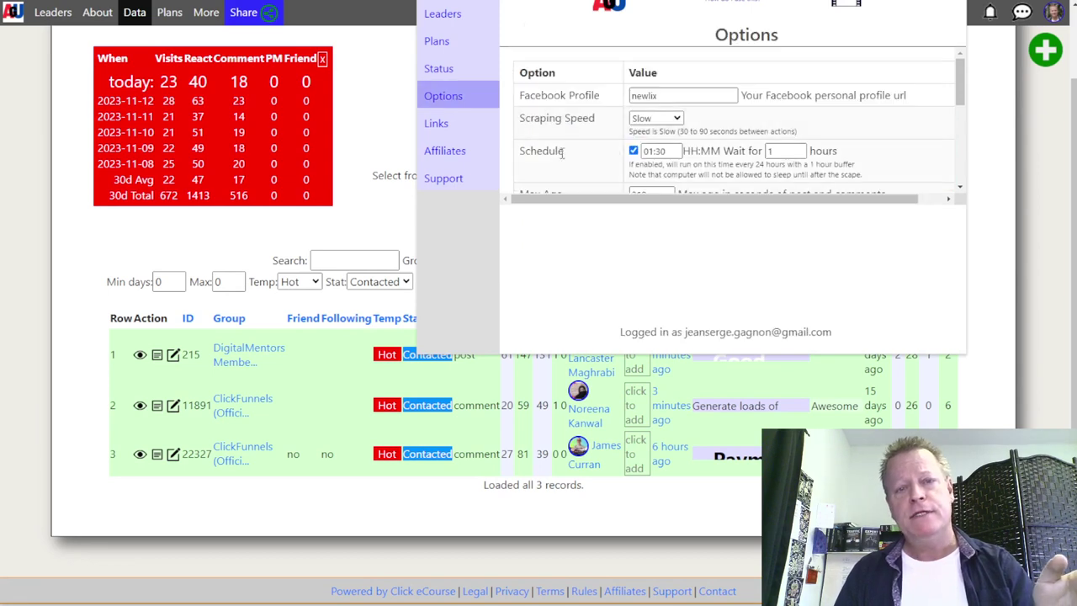
scroll(562, 151, "down", 1)
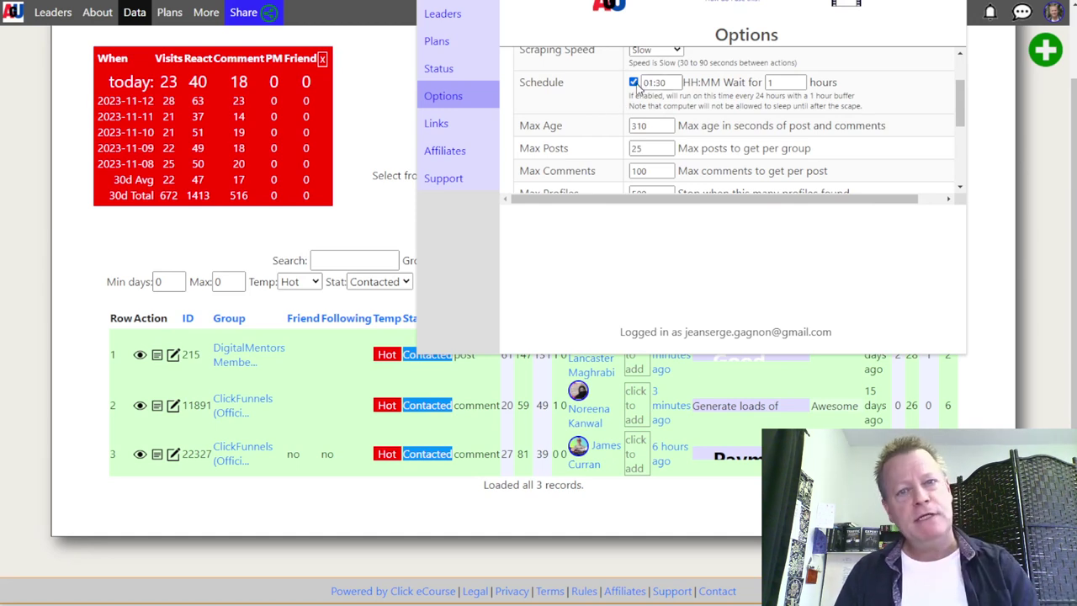
left_click_drag(663, 86, 649, 91)
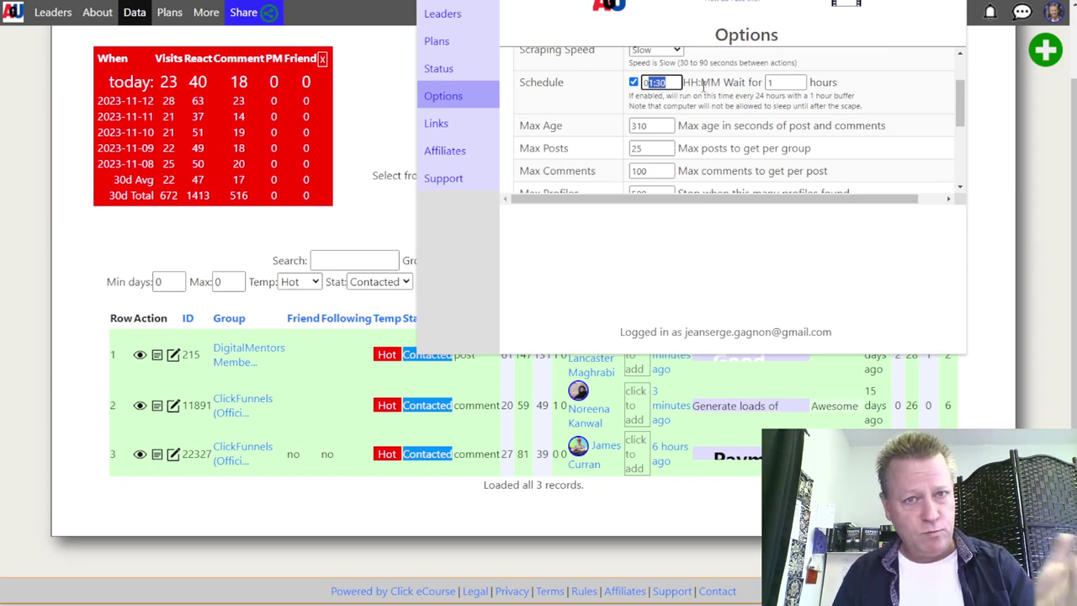
left_click(655, 97)
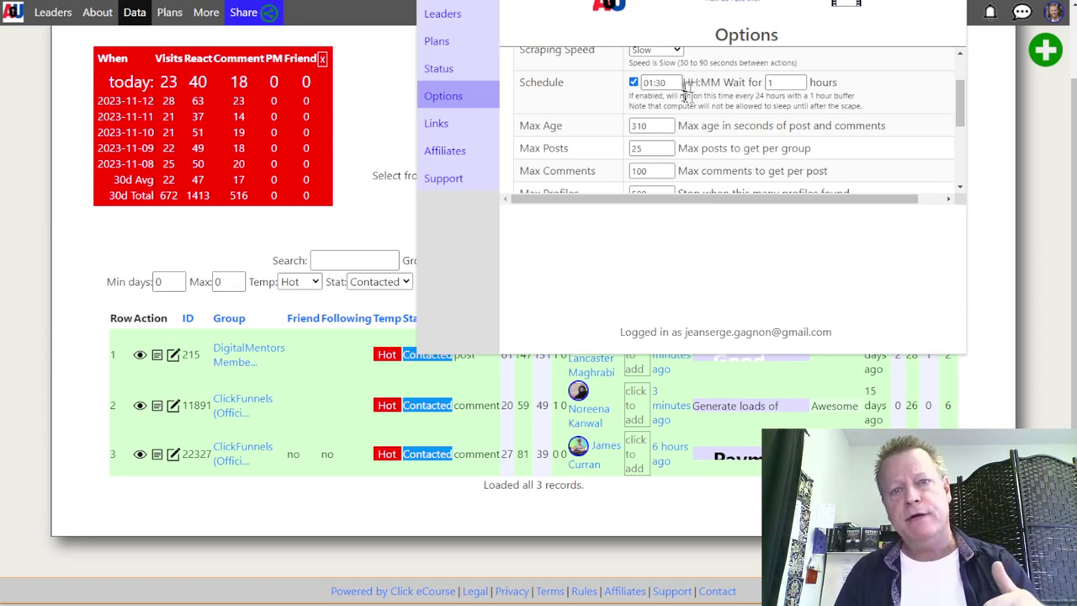
double_click(782, 82)
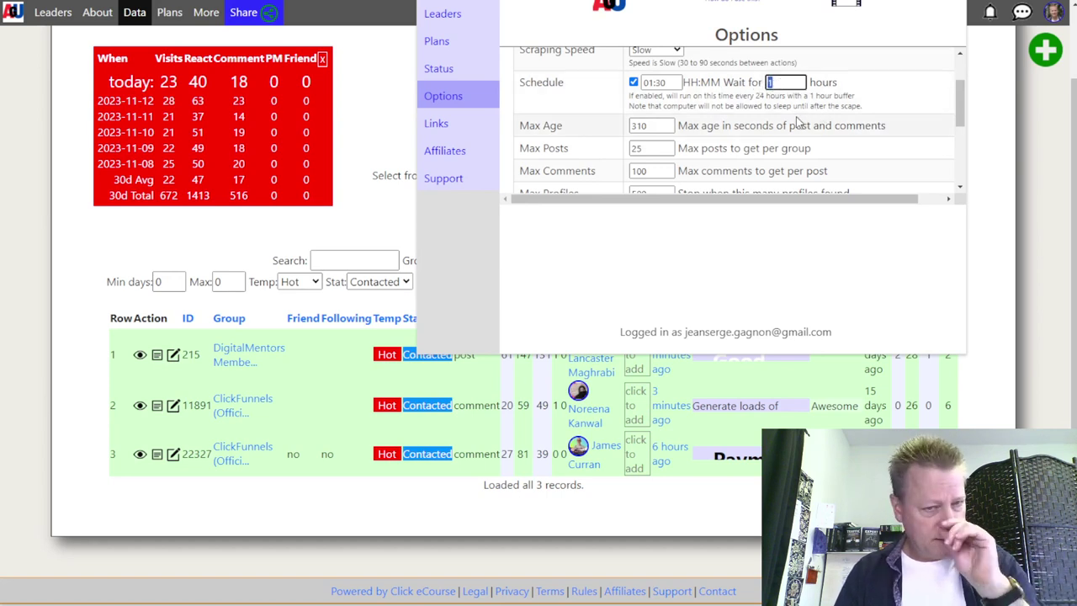
left_click(770, 83)
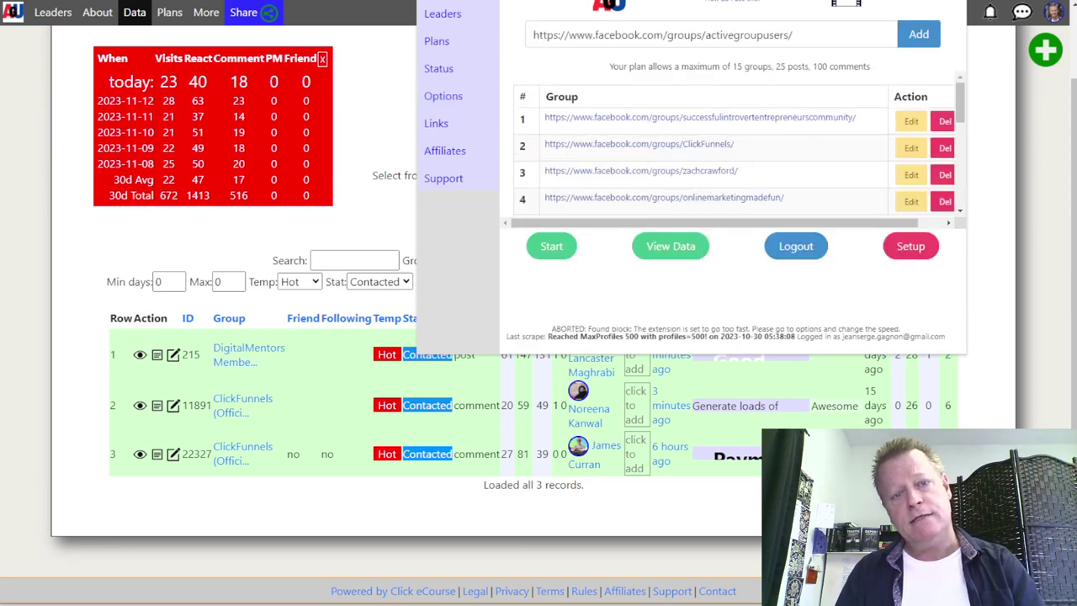
left_click(385, 116)
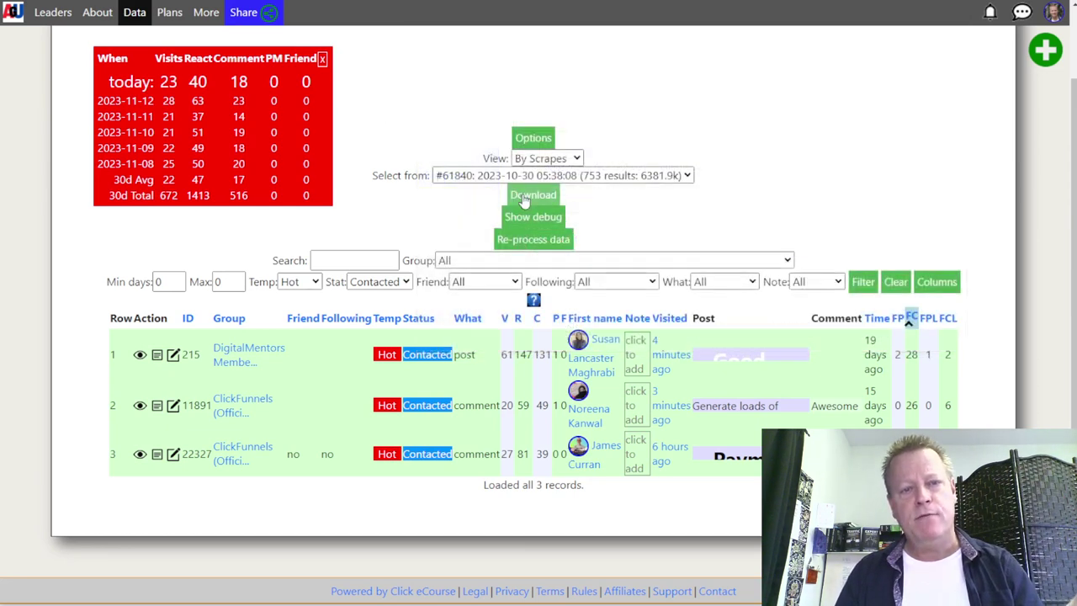
Check the past scrapes list, keeping scrape #61840, then bring up the table View choices.
left_click(597, 177)
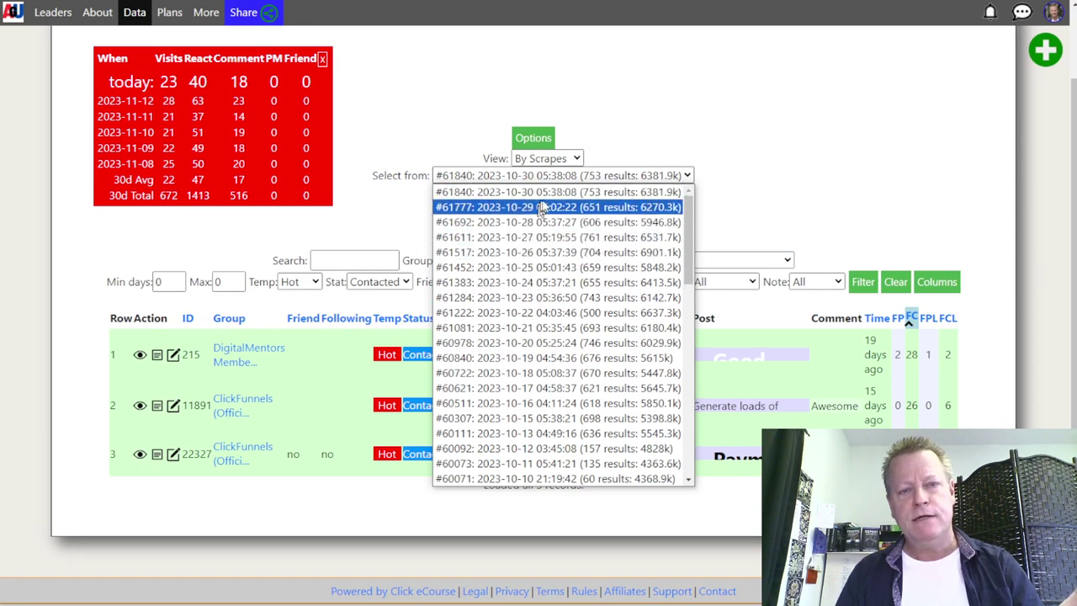
left_click(737, 201)
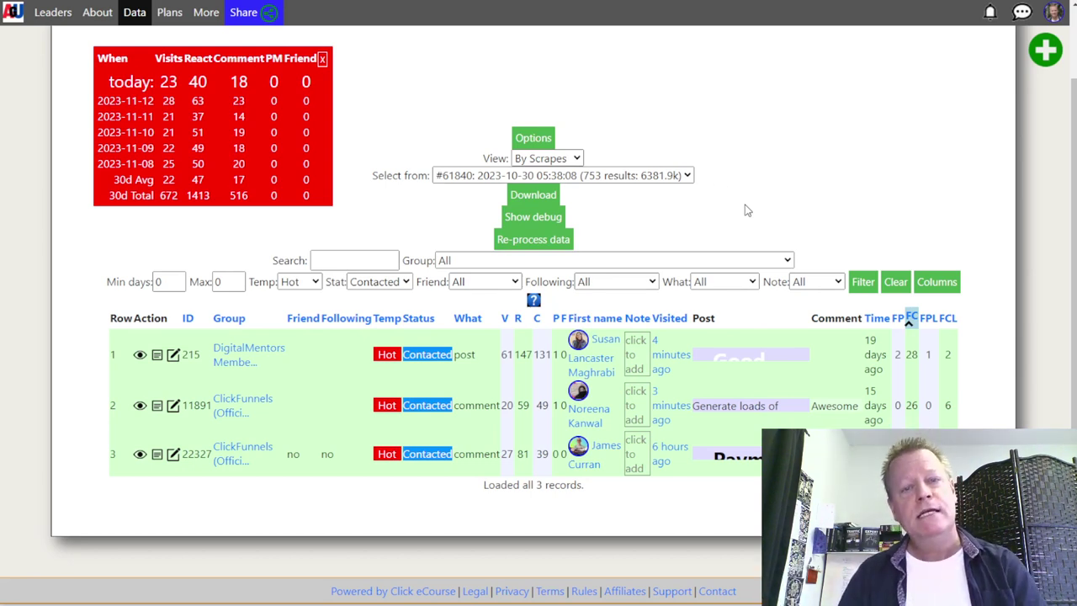
left_click(572, 159)
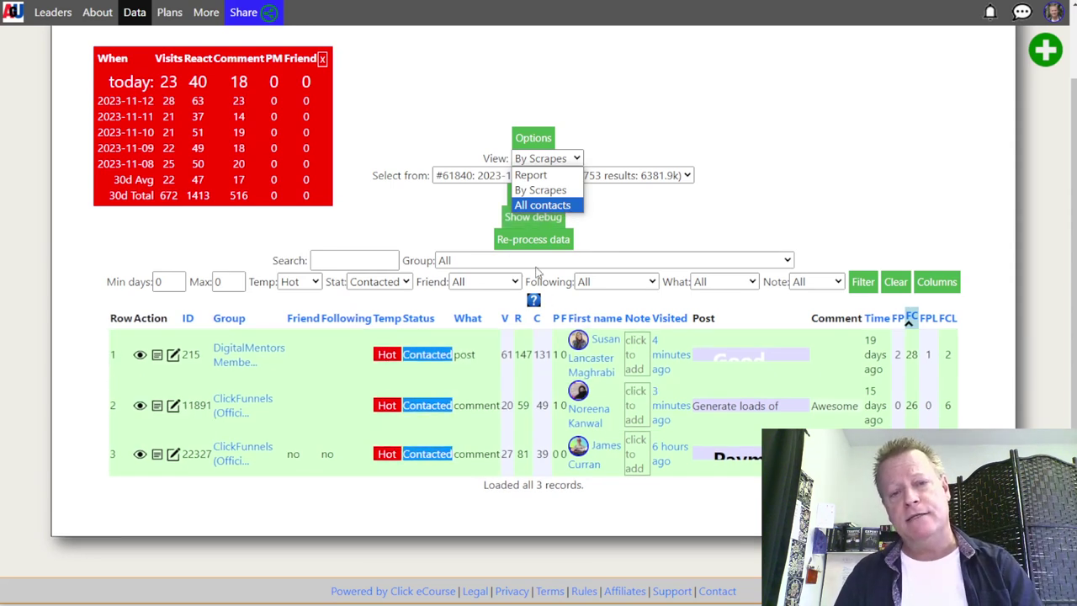
Switch to All contacts, filter to Hot leads with Replied status, and browse the results.
left_click(543, 205)
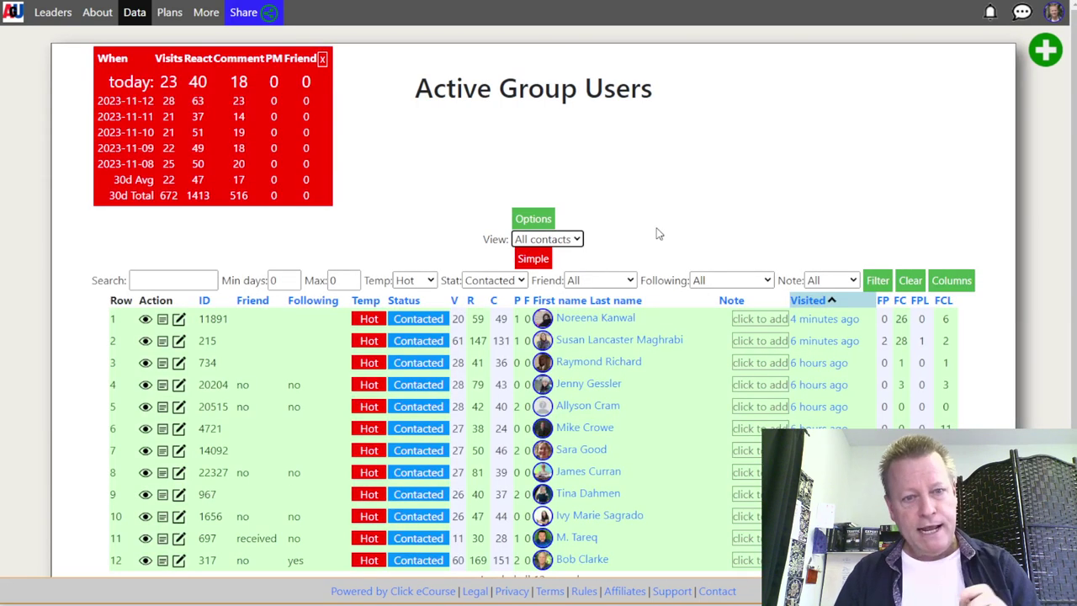
scroll(484, 265, "down", 1)
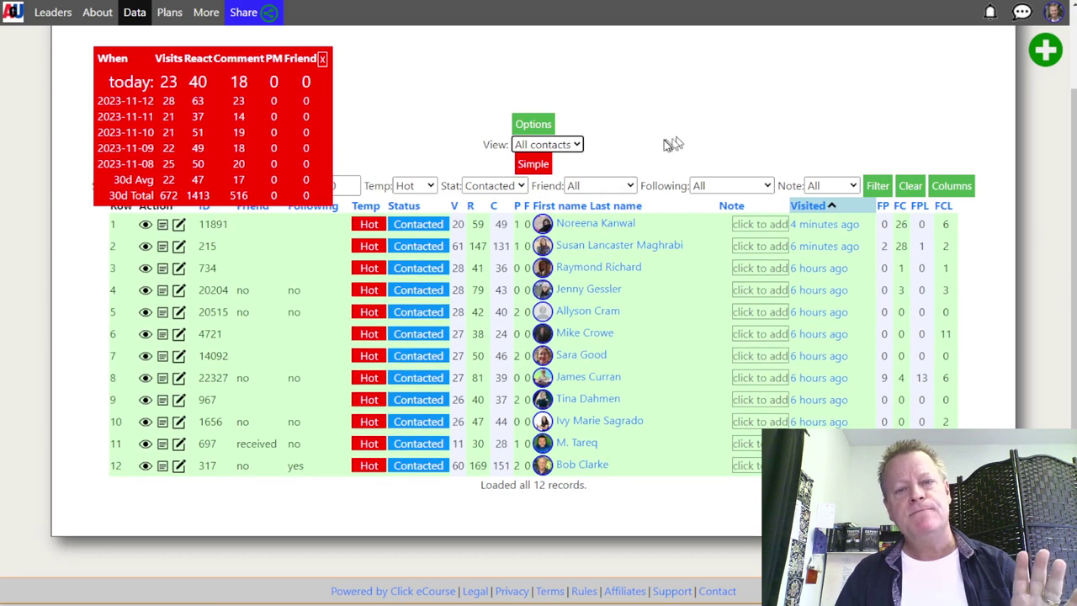
left_click(505, 186)
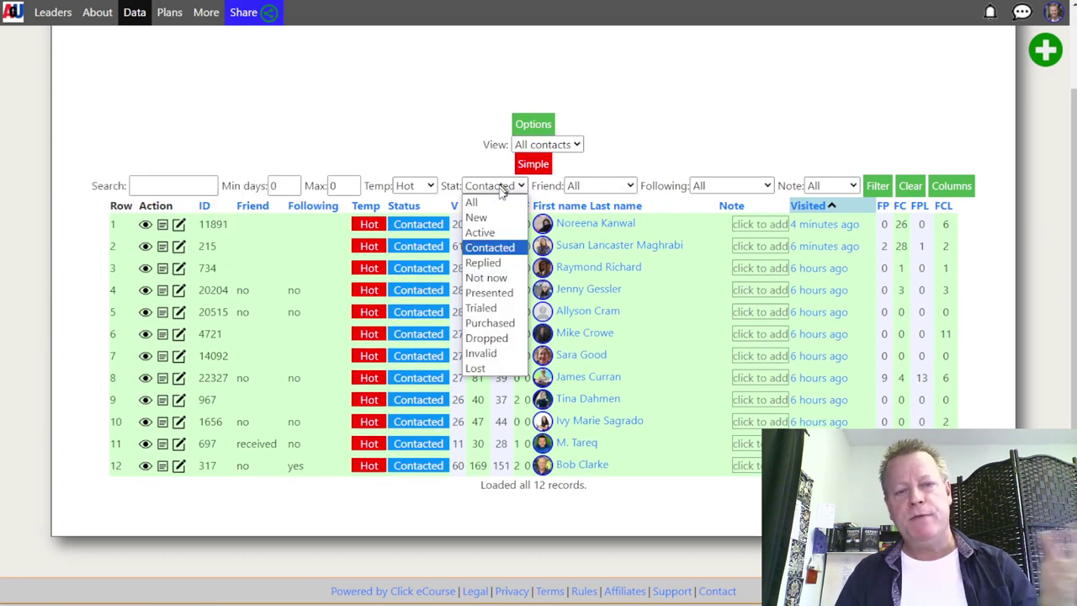
left_click(488, 262)
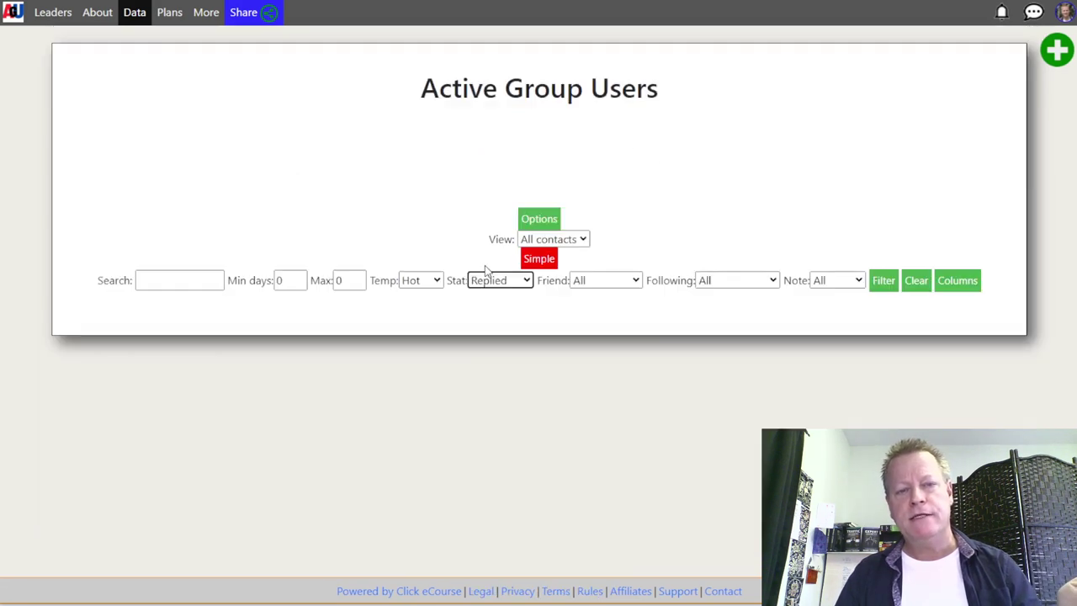
left_click(884, 281)
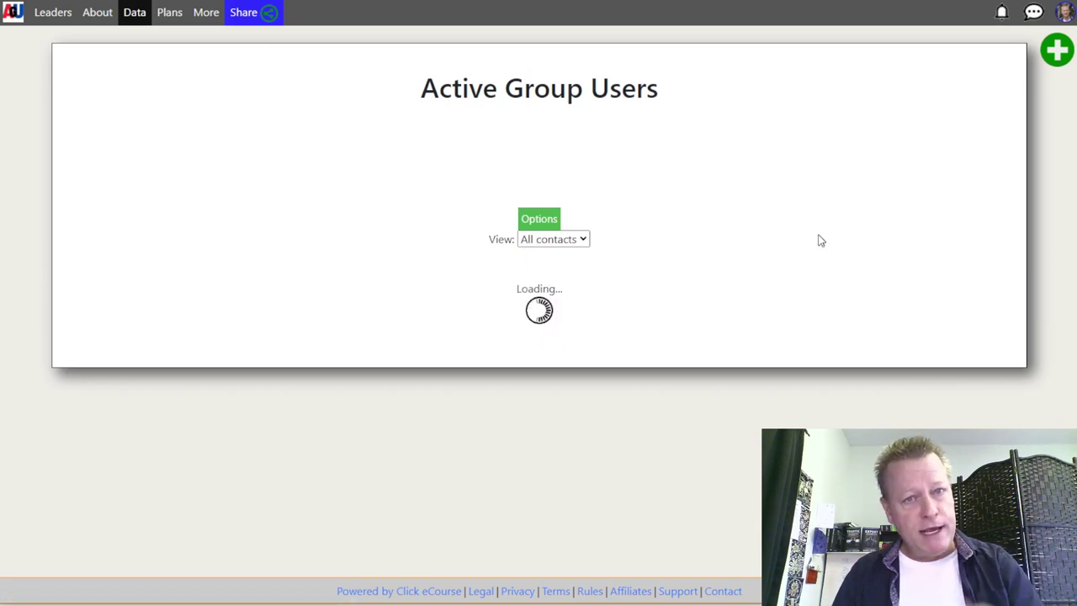
scroll(620, 450, "down", 1)
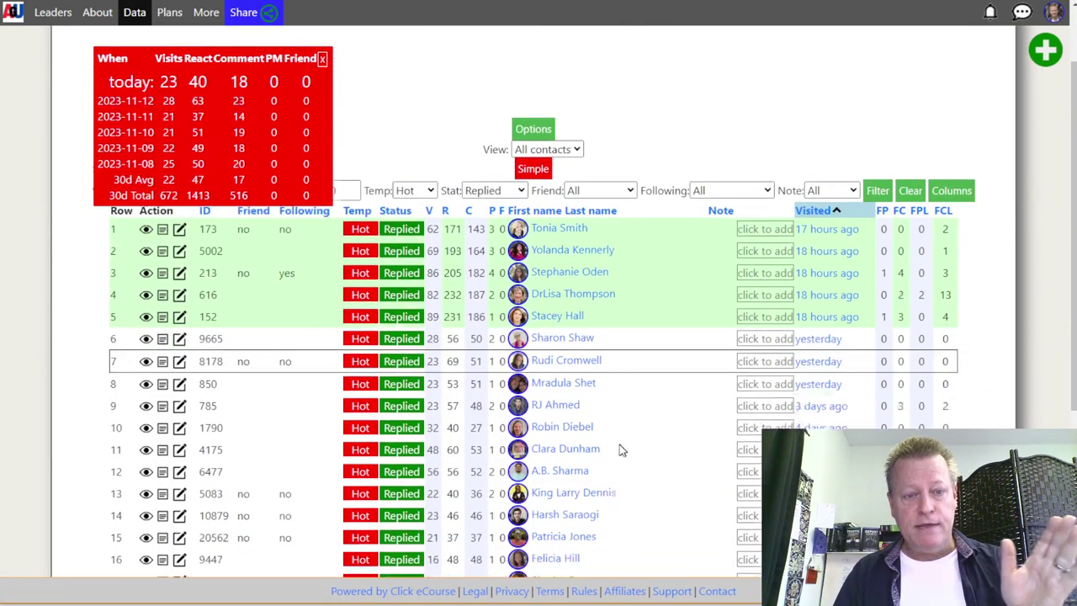
scroll(620, 451, "down", 4)
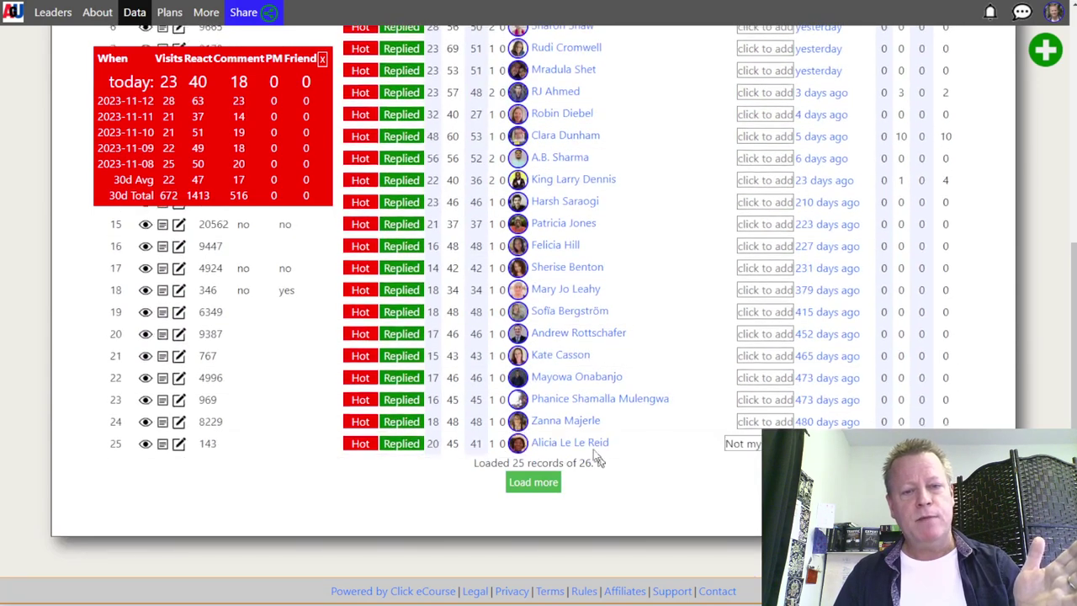
scroll(597, 459, "up", 3)
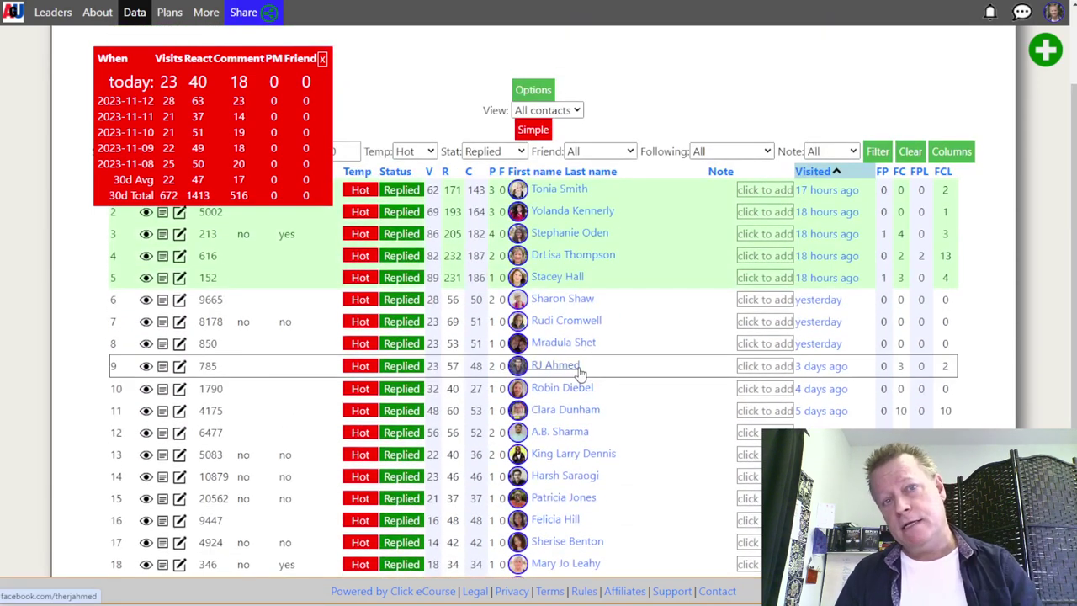
scroll(572, 357, "up", 1)
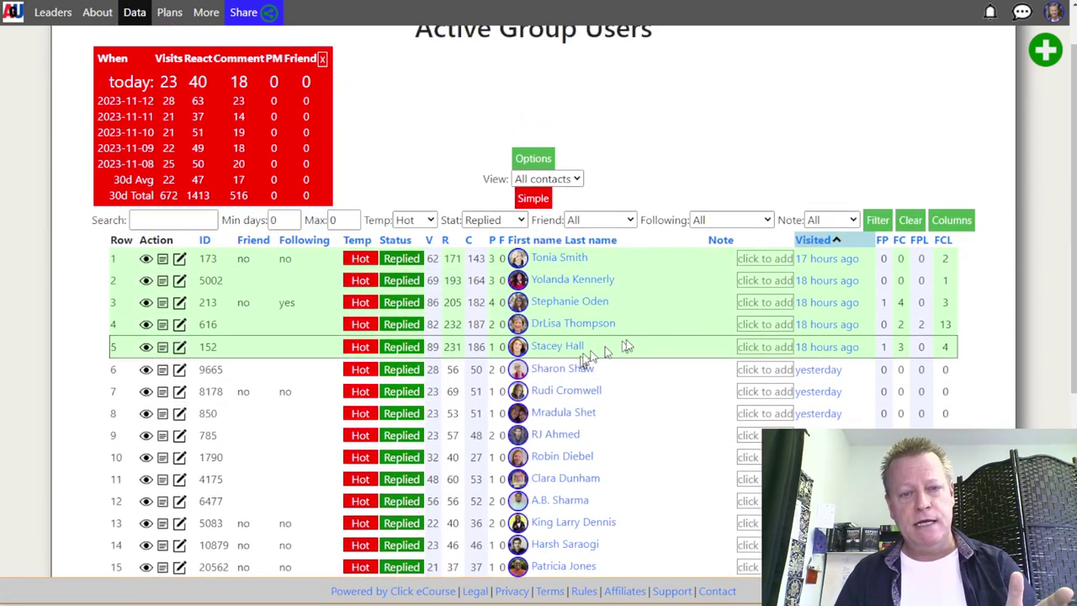
Change the first Replied contact's lead status to Presented and save the record.
left_click(576, 261)
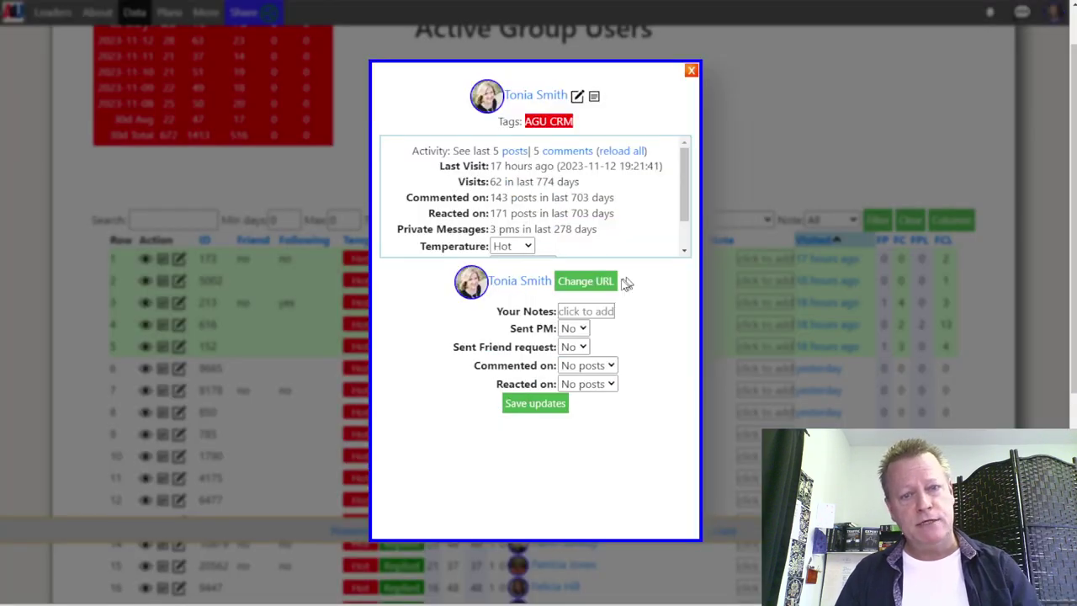
scroll(555, 248, "down", 1)
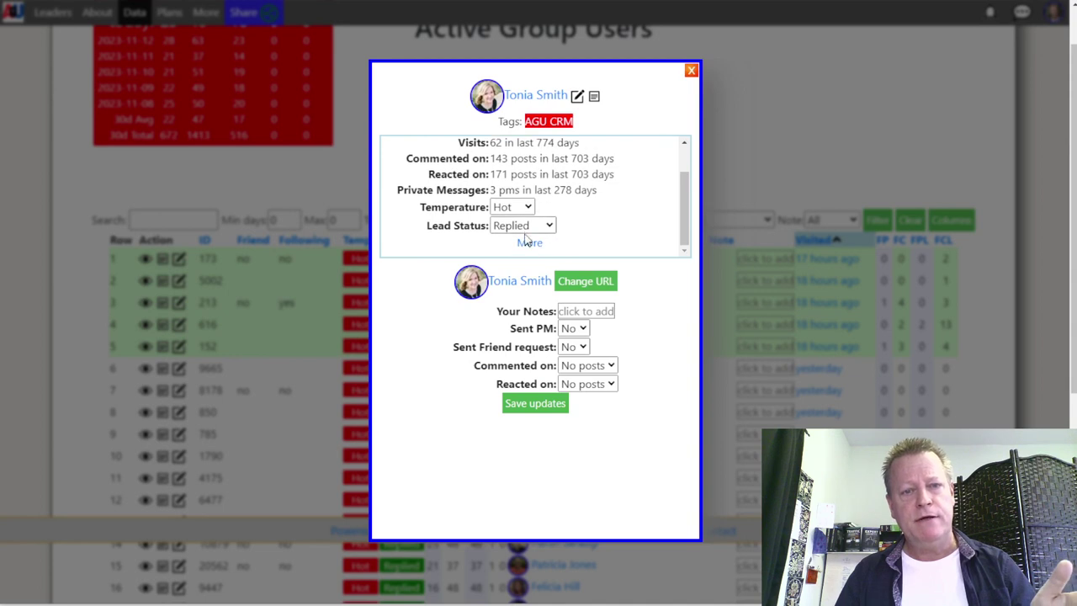
left_click(529, 227)
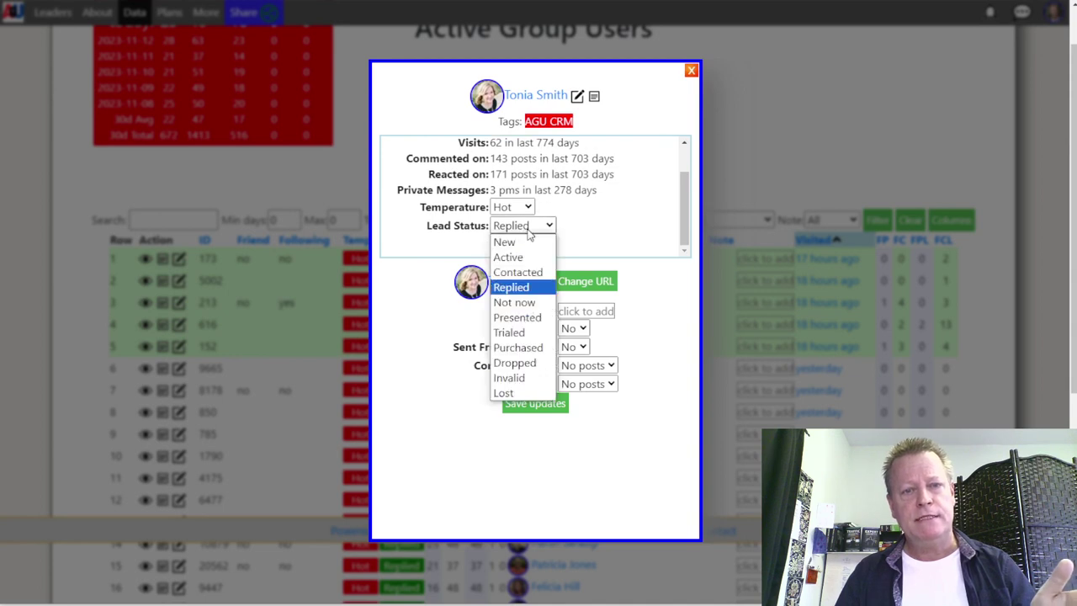
left_click(517, 317)
left_click(549, 405)
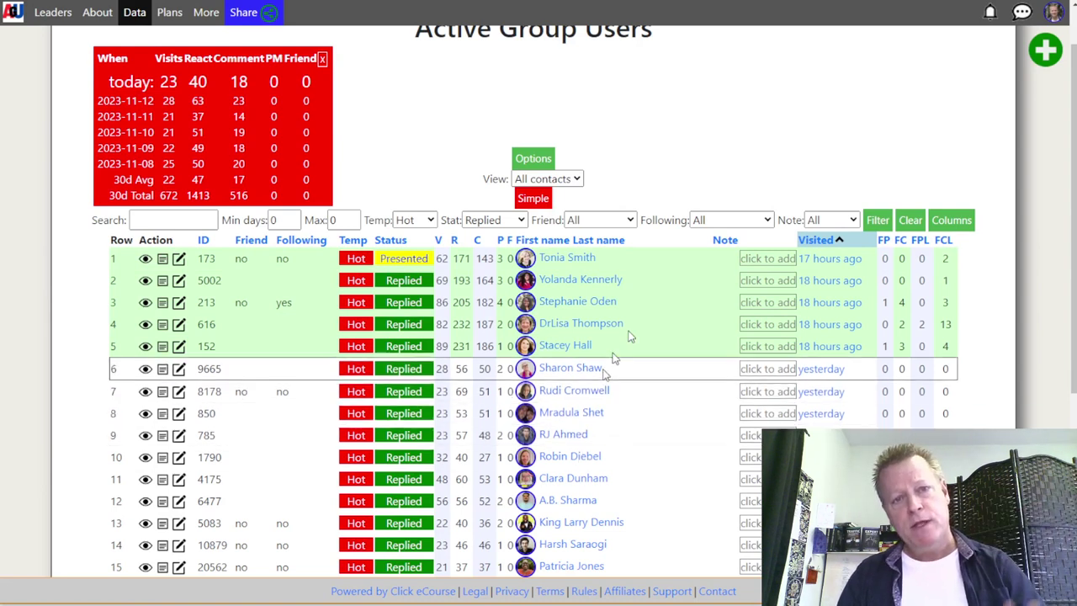
scroll(648, 188, "up", 1)
Switch the page to the Reports view and zoom the browser in.
left_click(547, 242)
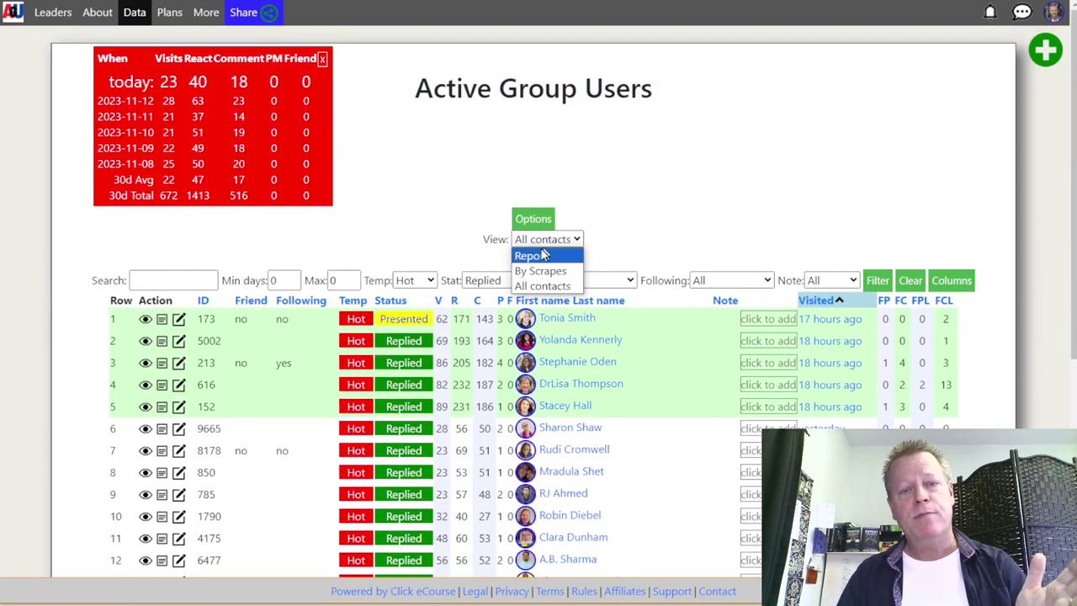
left_click(543, 252)
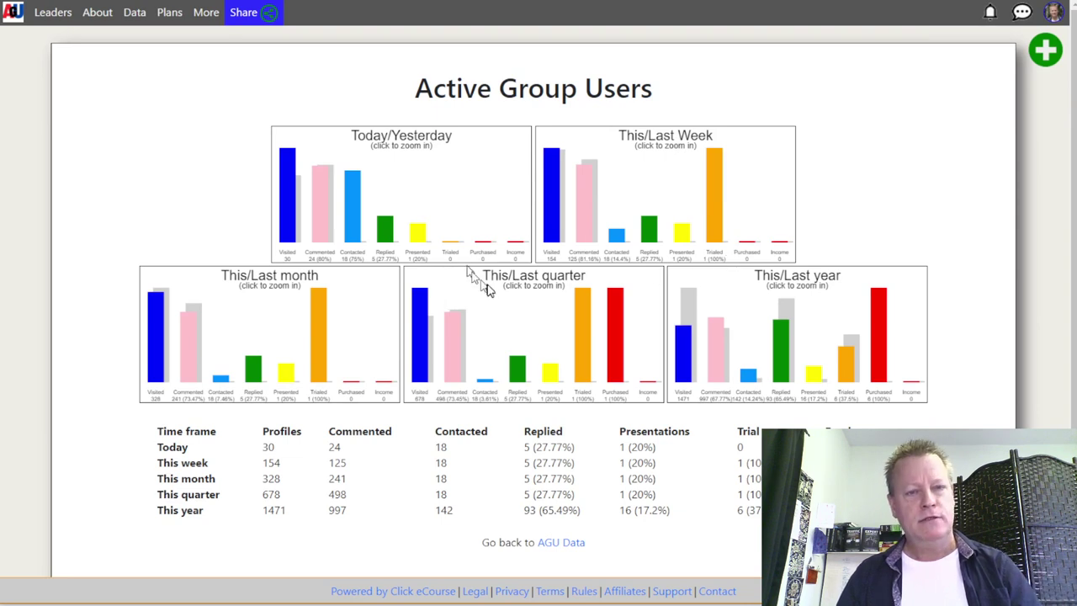
key("ctrl+plus")
key("ctrl+plus")
key("ctrl+plus")
key("ctrl+plus")
key("ctrl+plus")
Scroll through the funnel charts down to the summary table totalling 1471 profiles this year.
scroll(521, 292, "down", 4)
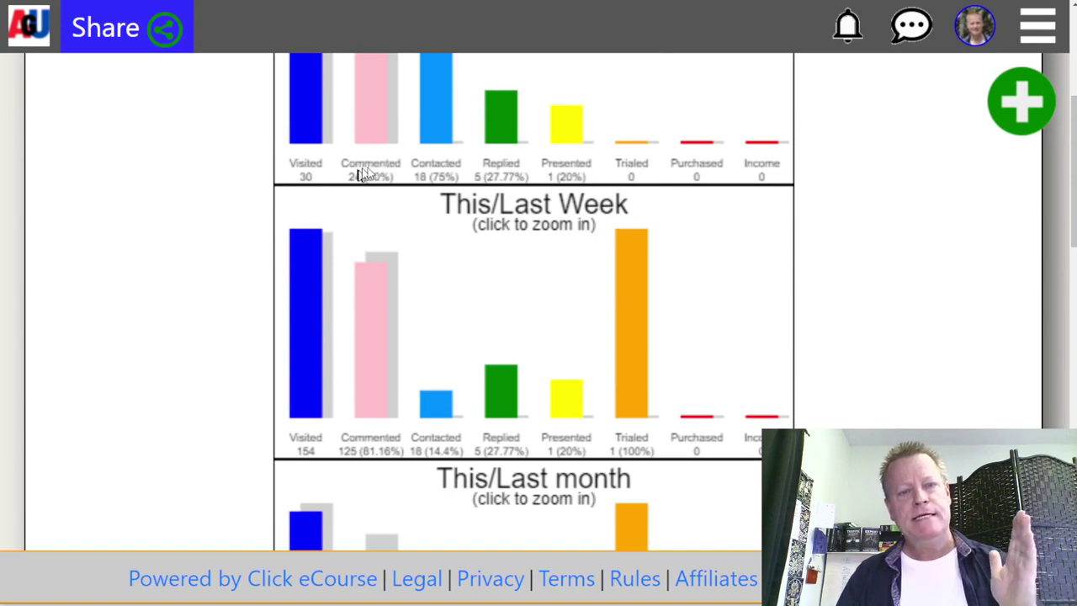
scroll(404, 253, "up", 3)
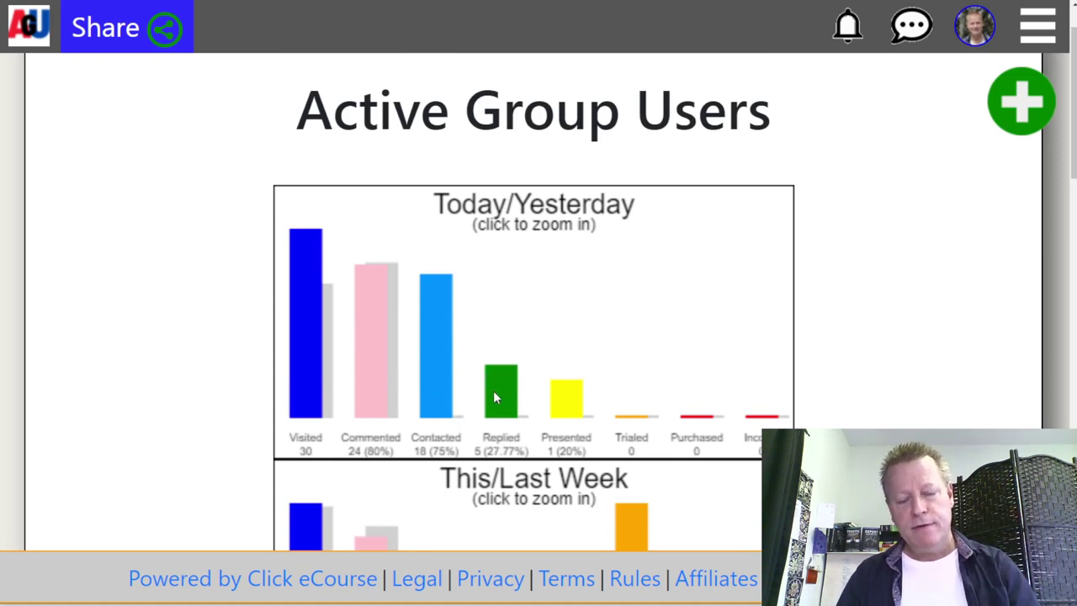
scroll(569, 417, "down", 2)
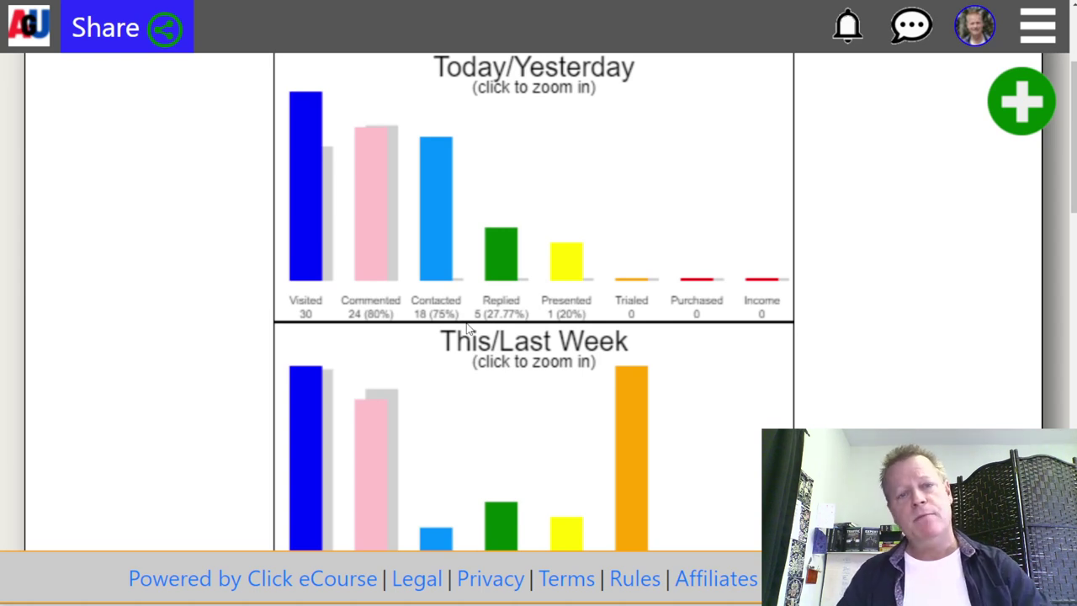
scroll(469, 329, "down", 3)
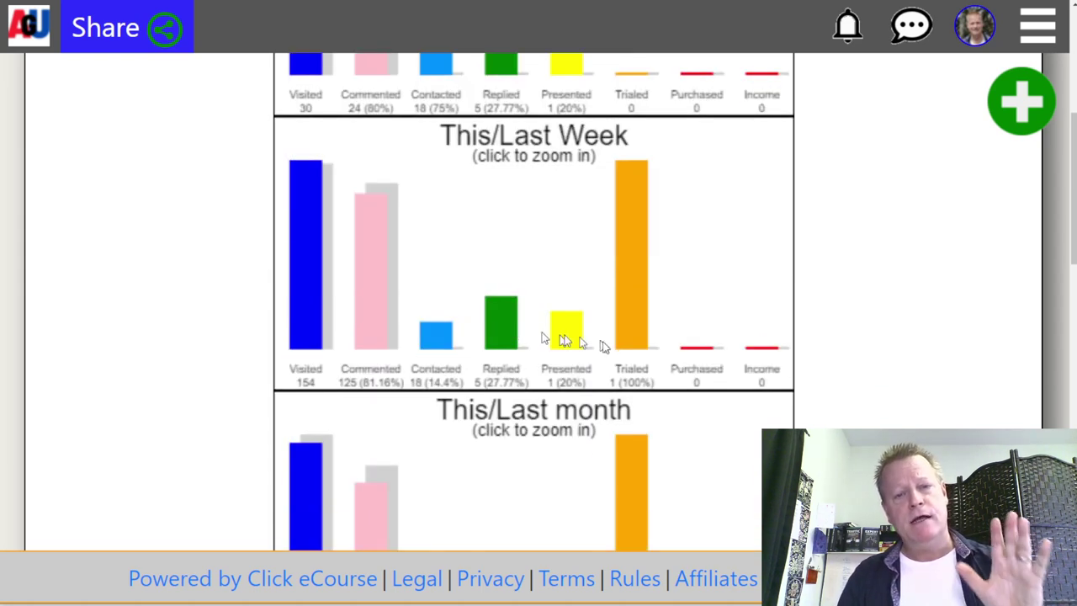
scroll(629, 360, "down", 2)
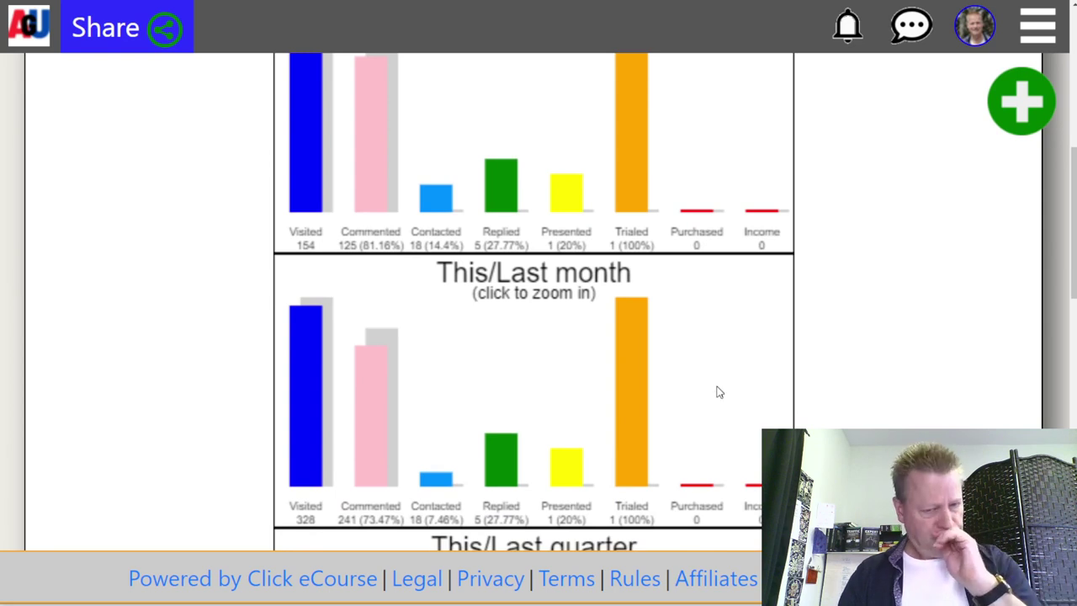
scroll(717, 392, "down", 4)
scroll(716, 392, "down", 2)
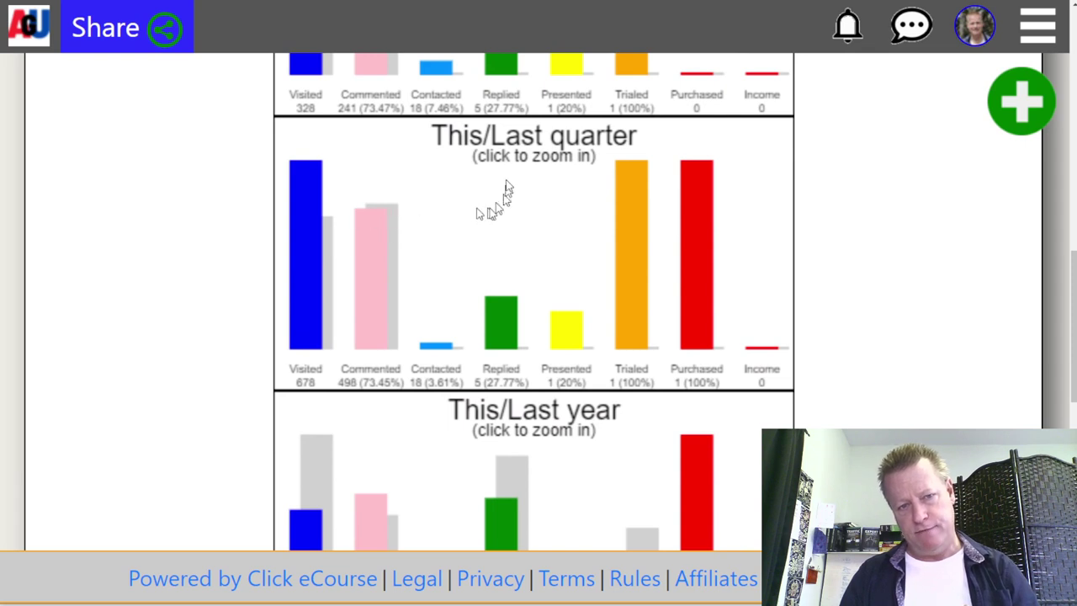
scroll(551, 307, "down", 4)
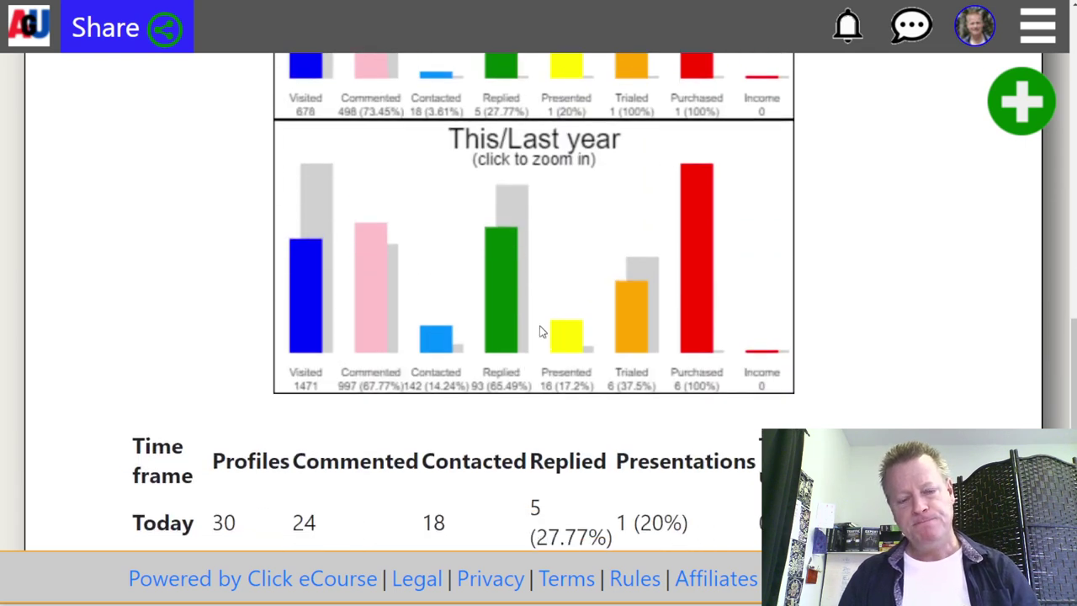
scroll(542, 330, "up", 5)
scroll(542, 332, "down", 12)
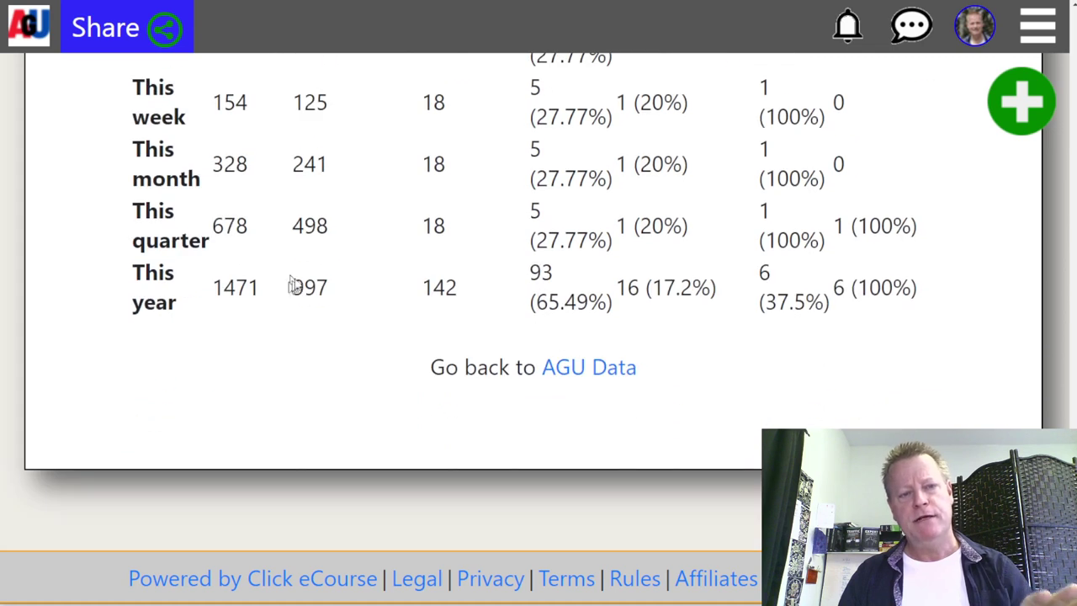
scroll(303, 285, "up", 6)
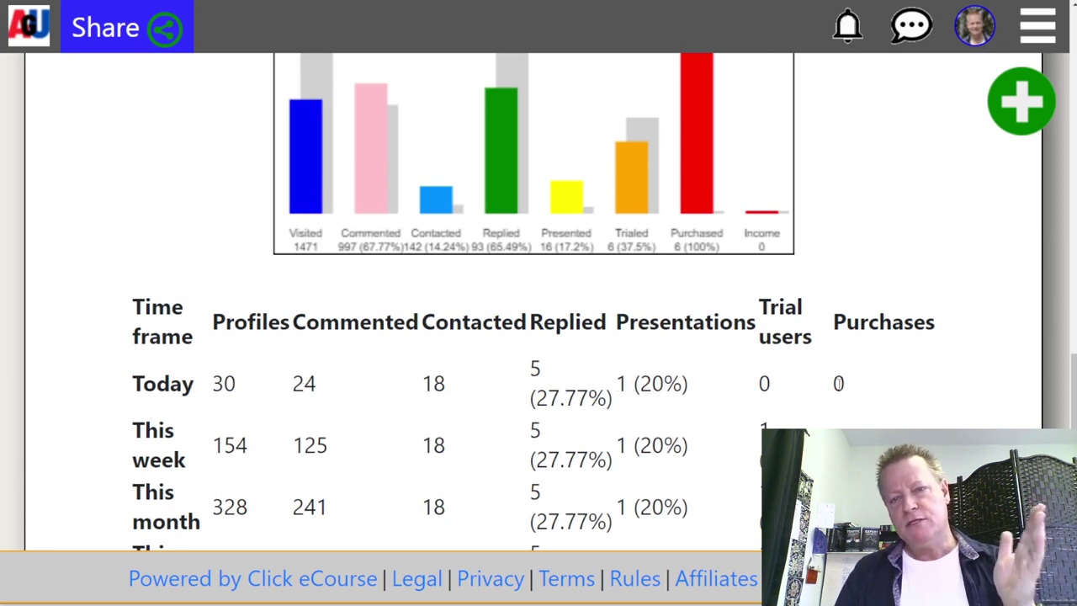
scroll(871, 425, "down", 4)
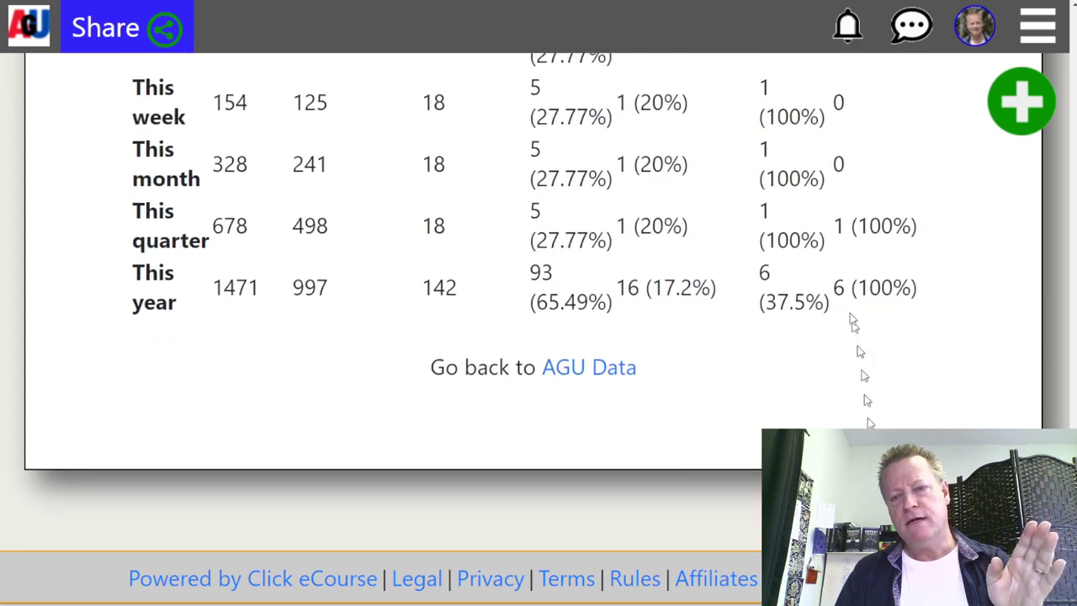
left_click_drag(917, 288, 210, 332)
left_click(232, 296)
double_click(235, 290)
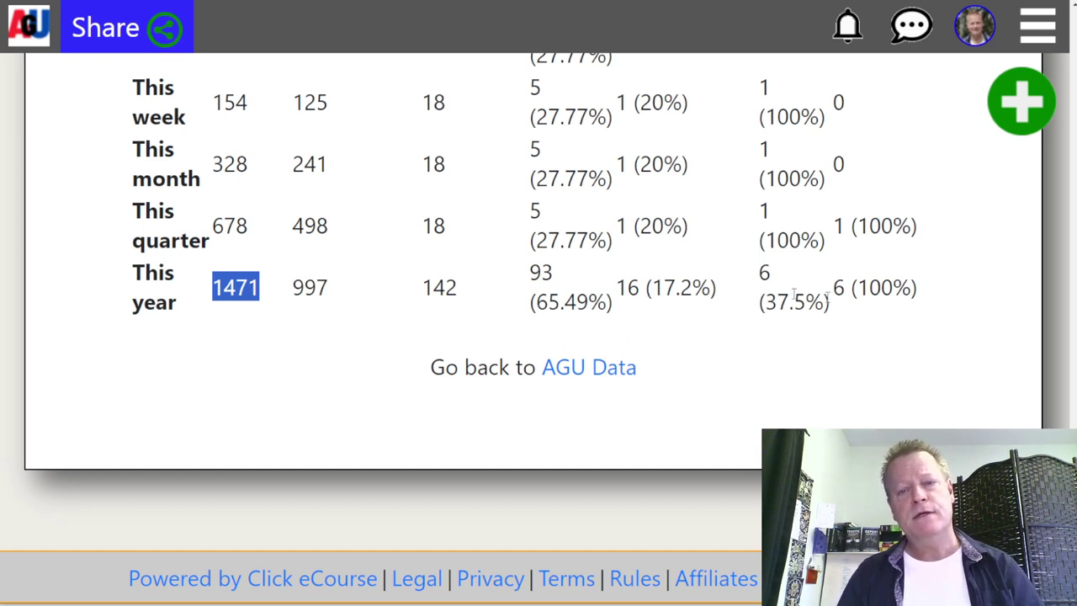
scroll(828, 298, "up", 3)
scroll(828, 303, "up", 12)
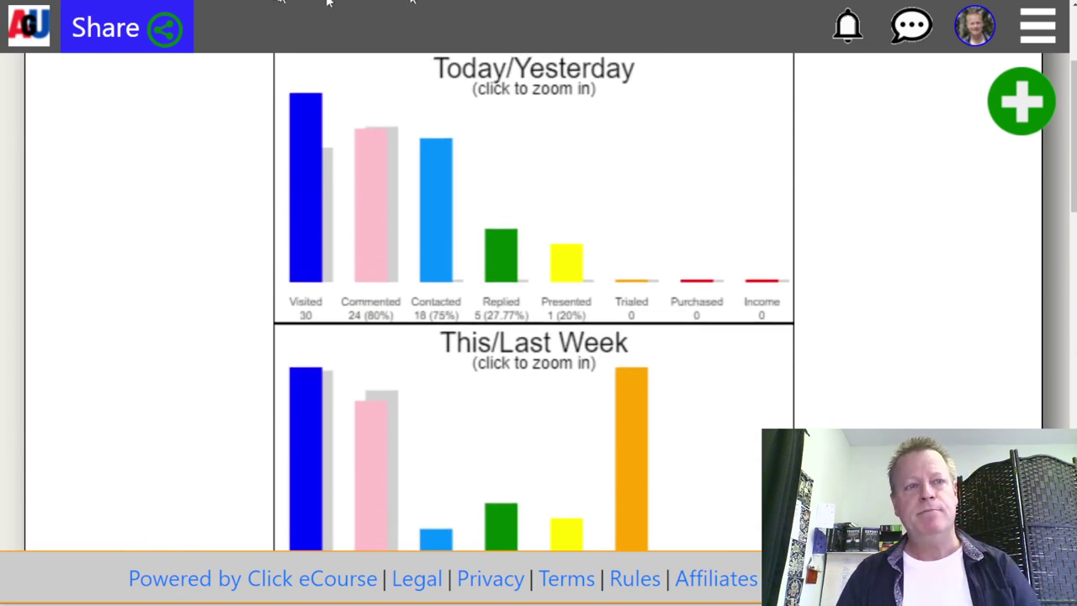
key("ctrl+0")
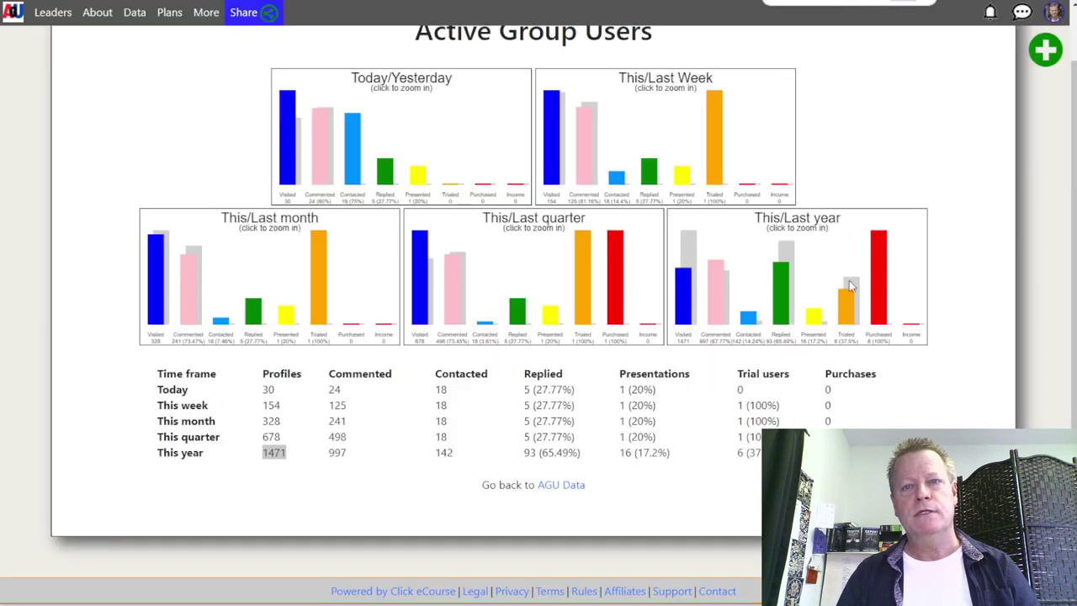
scroll(387, 495, "up", 1)
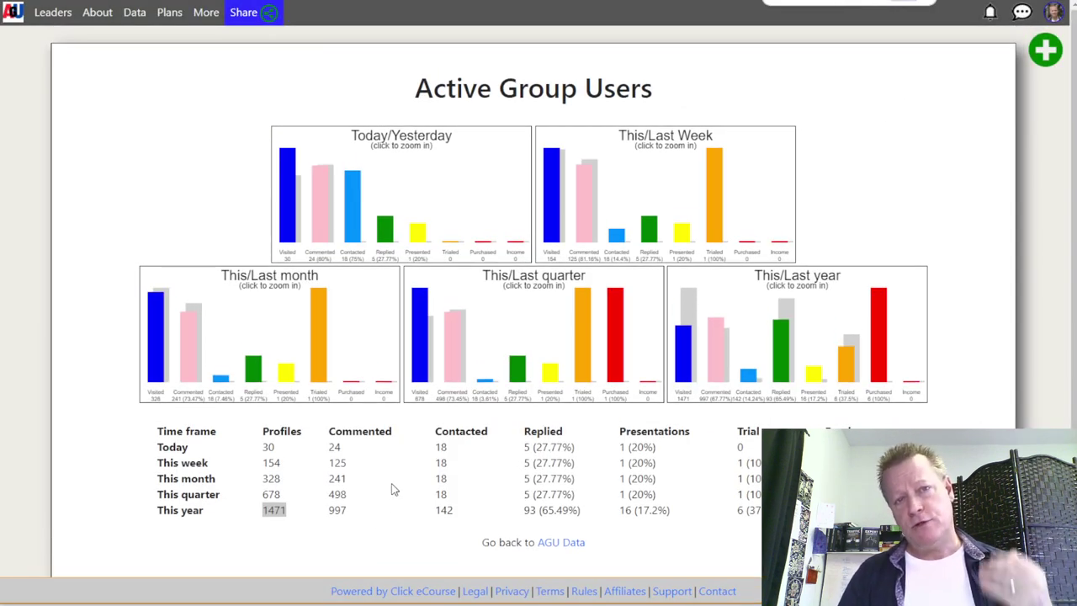
Return to the contacts list and widen the status filter to include every status.
left_click(144, 19)
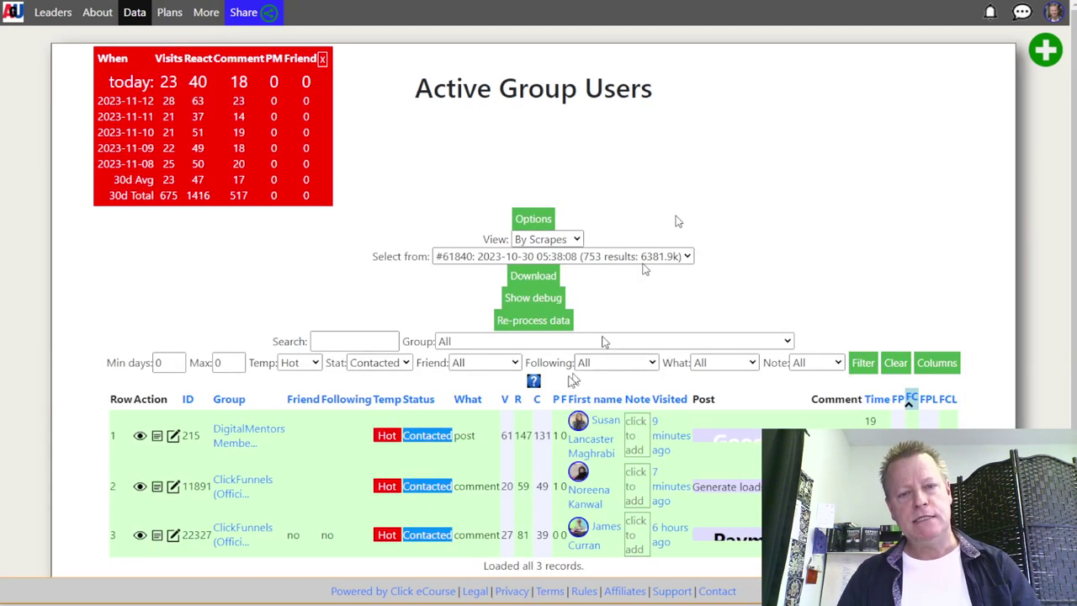
scroll(710, 254, "down", 1)
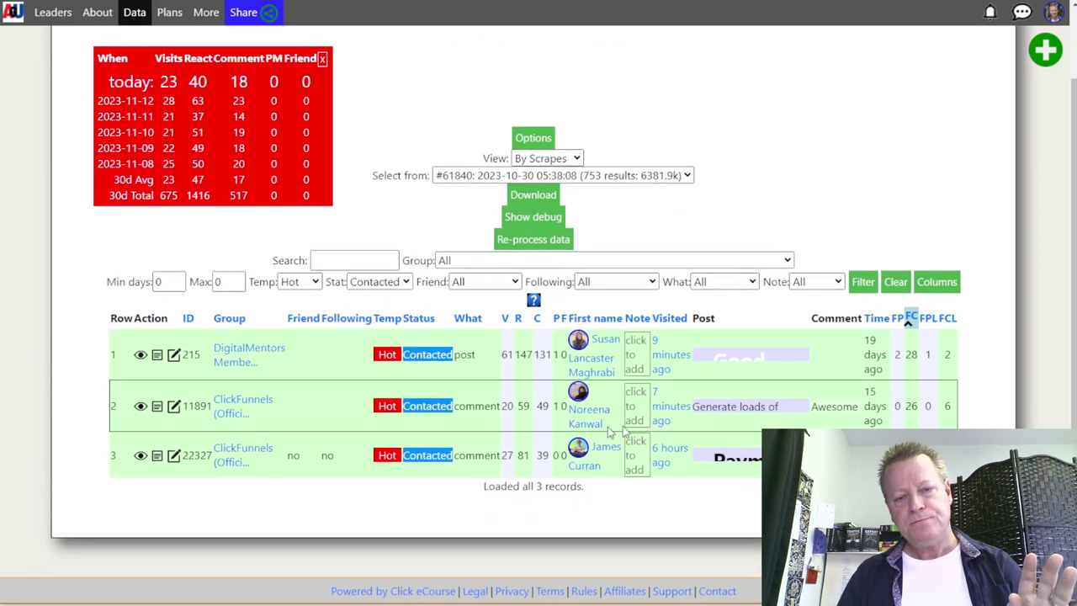
left_click(383, 282)
left_click(373, 297)
left_click(868, 363)
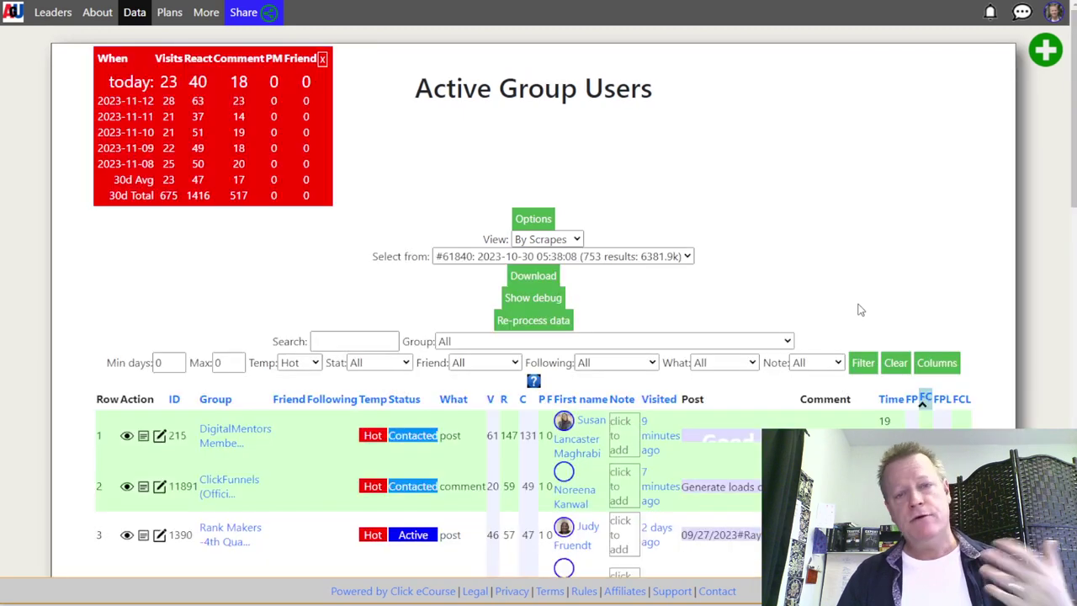
Open a commenting hot lead's CRM record and follow it to her Facebook profile.
scroll(850, 313, "down", 3)
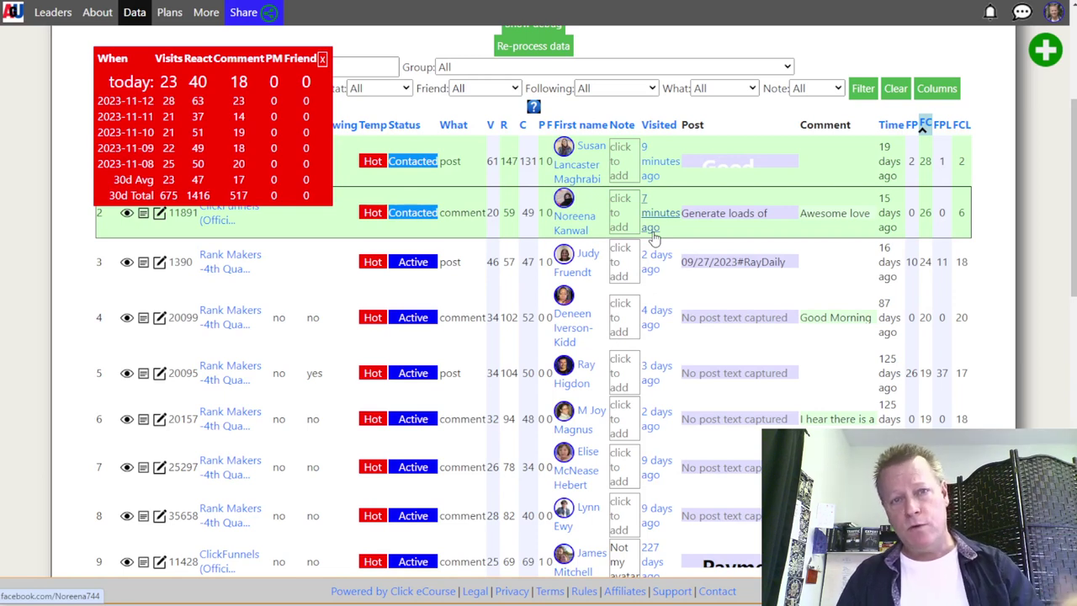
scroll(654, 239, "down", 3)
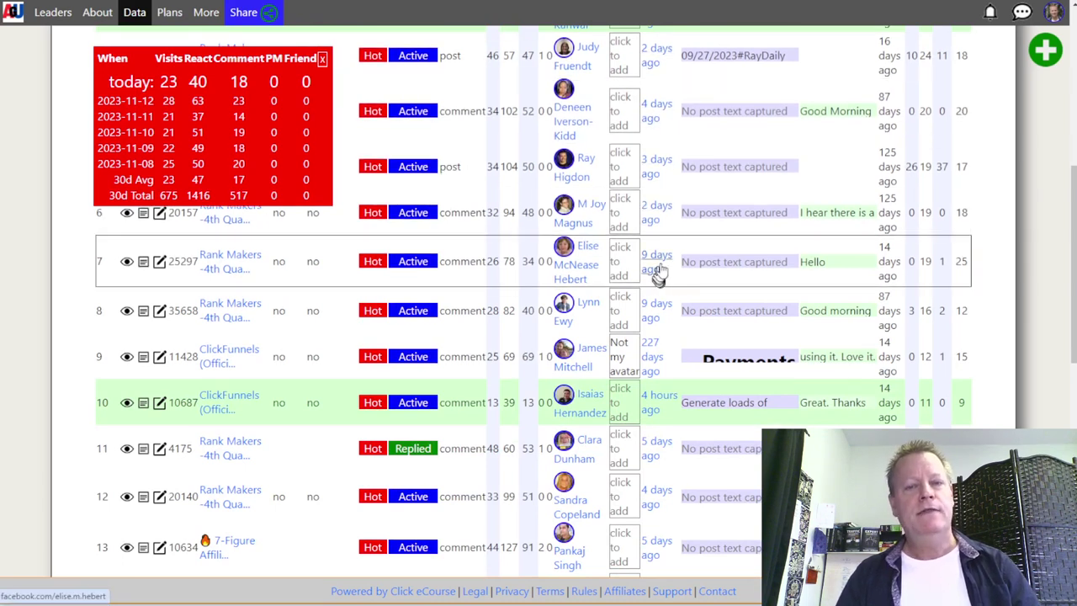
left_click(580, 271)
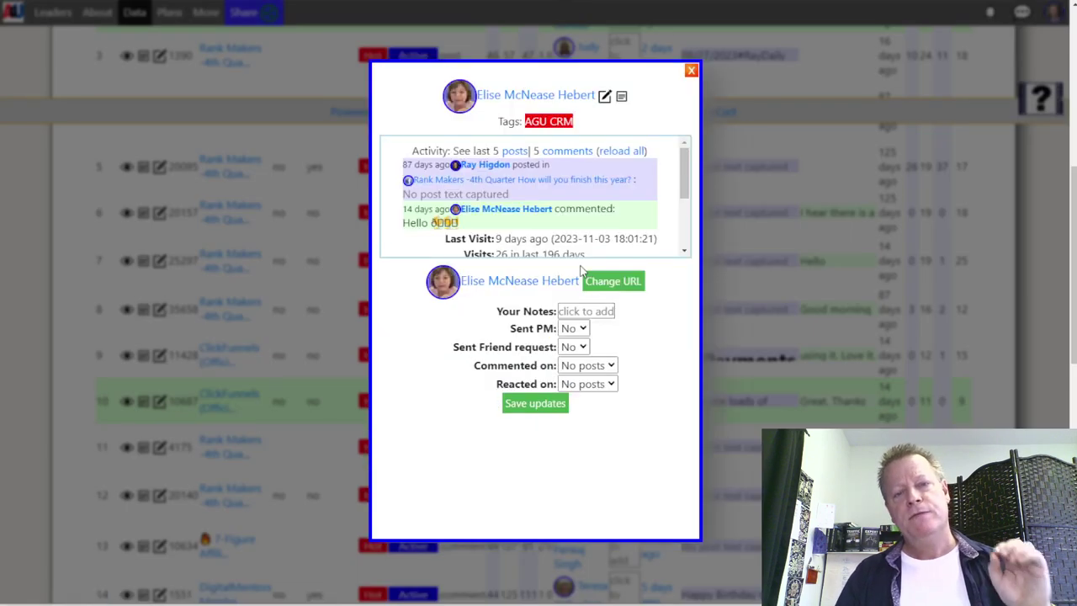
left_click(522, 282)
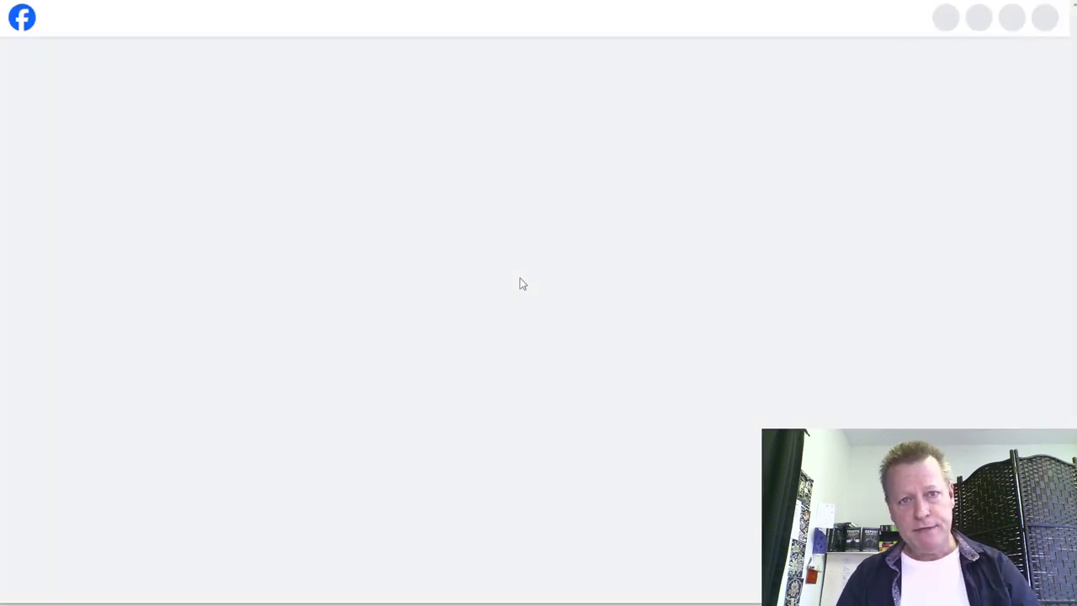
Love the lead's Thanksgiving post and like her digital planner post.
scroll(530, 290, "down", 10)
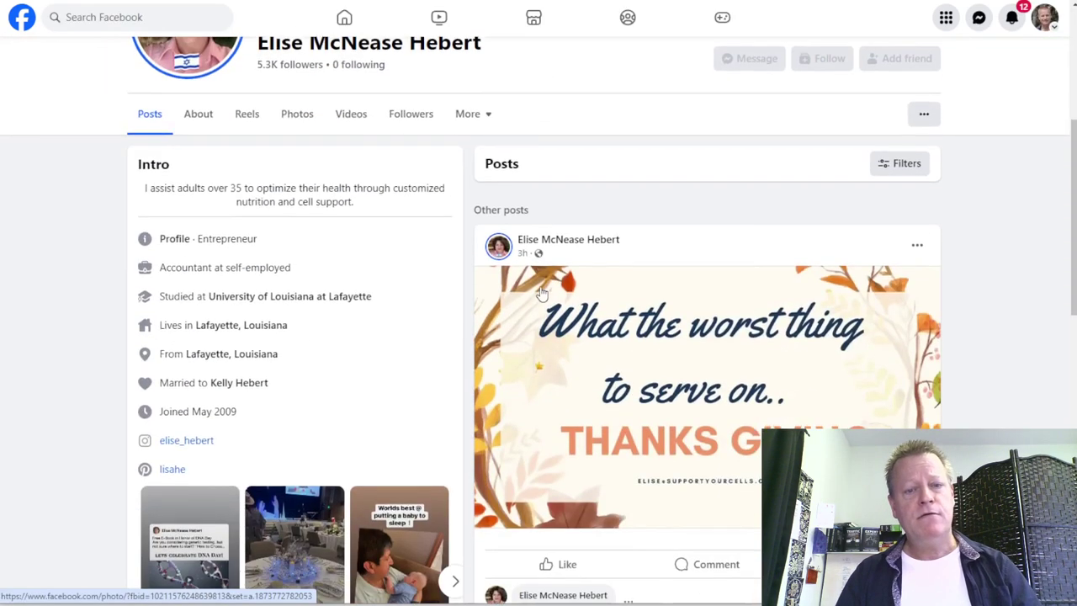
scroll(644, 294, "up", 8)
scroll(556, 280, "down", 3)
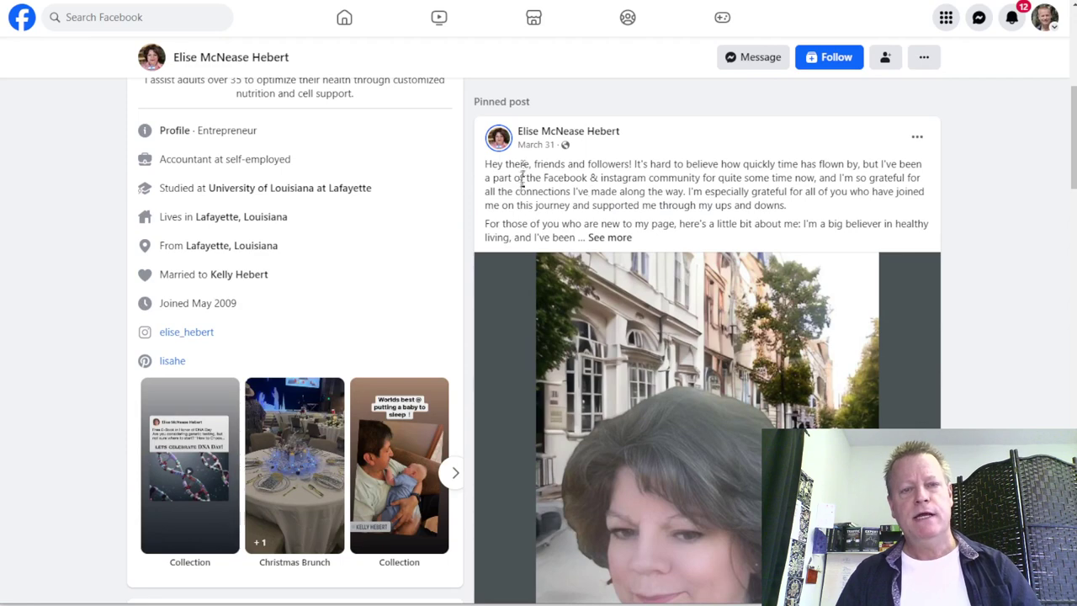
scroll(575, 159, "down", 10)
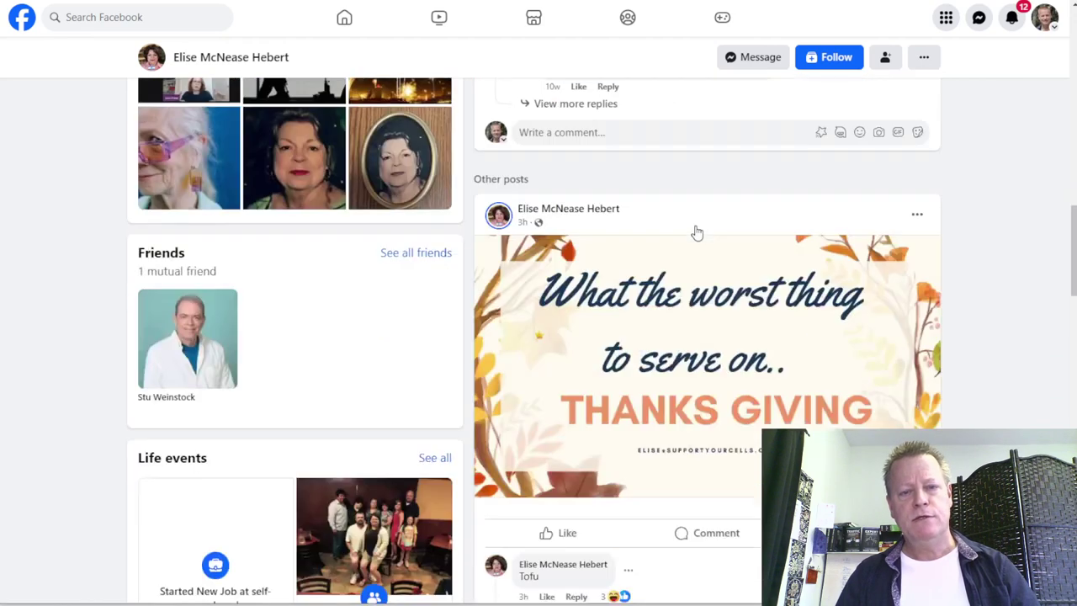
scroll(641, 312, "down", 1)
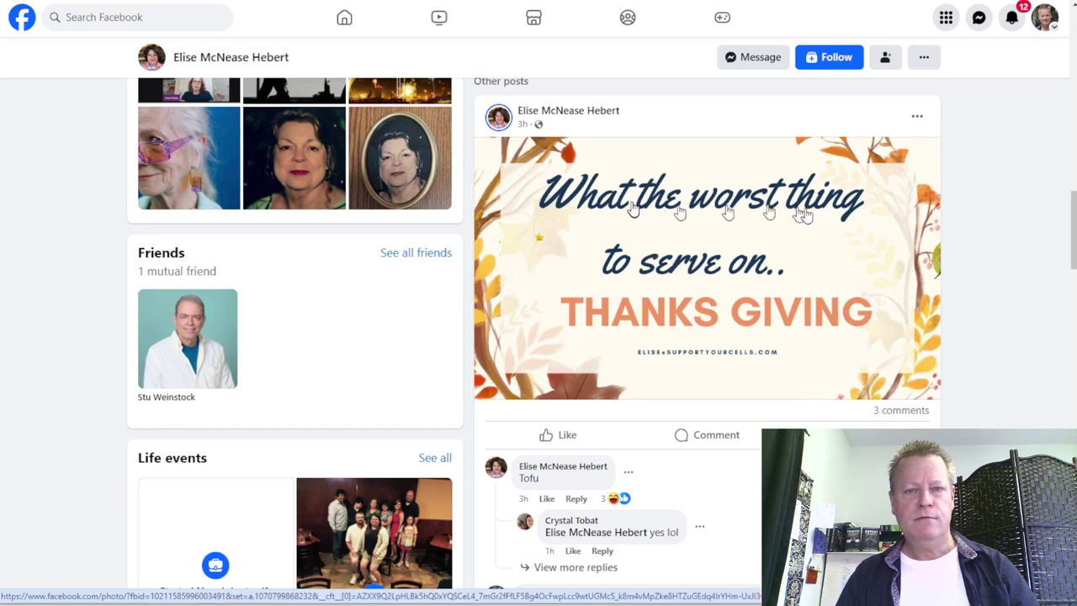
scroll(723, 388, "down", 2)
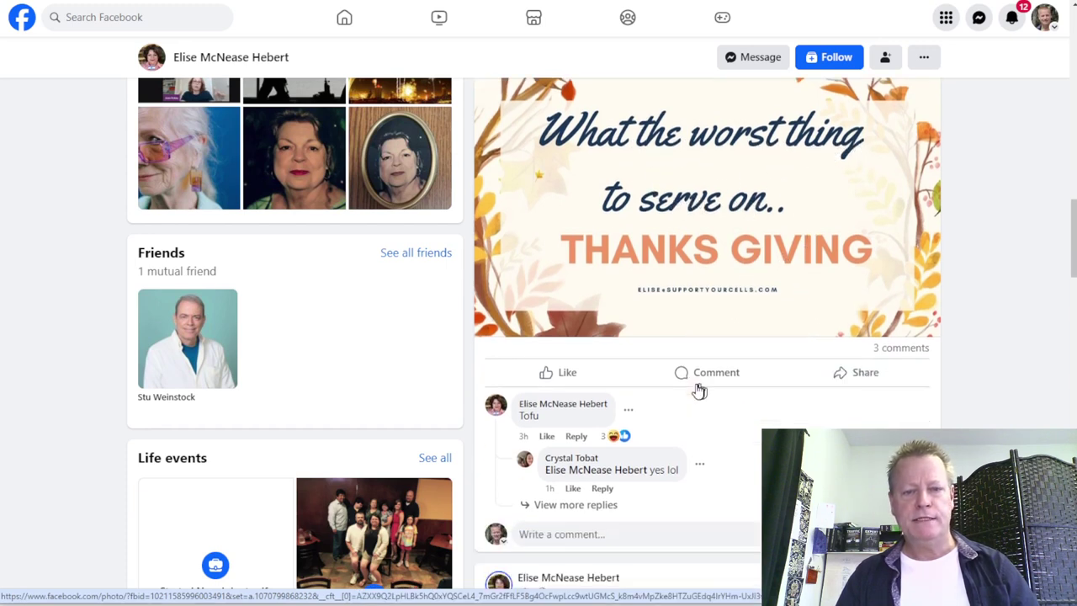
mouse_move(548, 305)
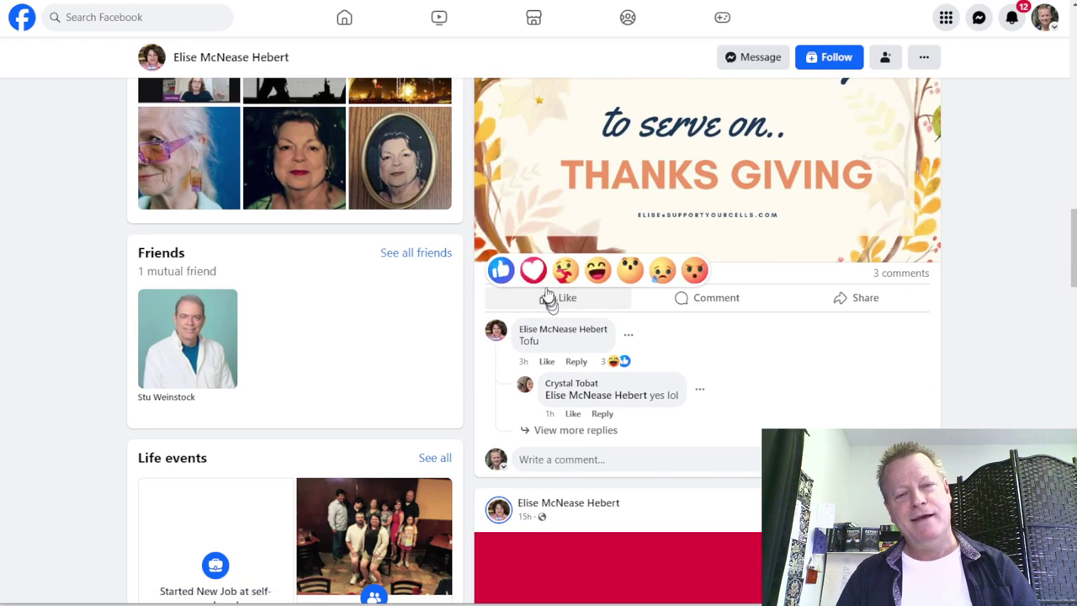
left_click(533, 270)
scroll(693, 403, "down", 5)
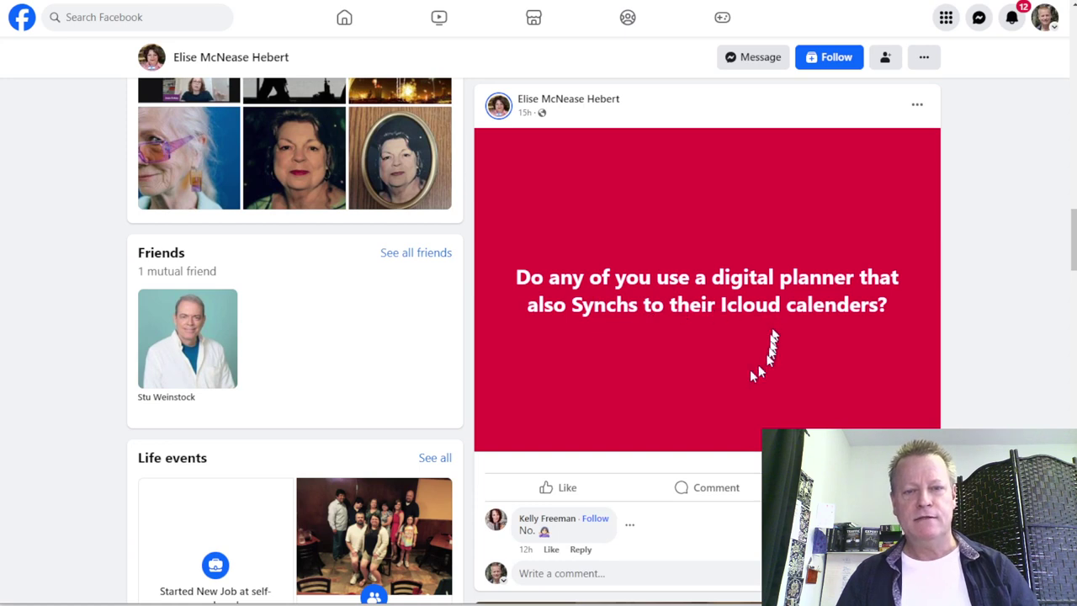
mouse_move(568, 487)
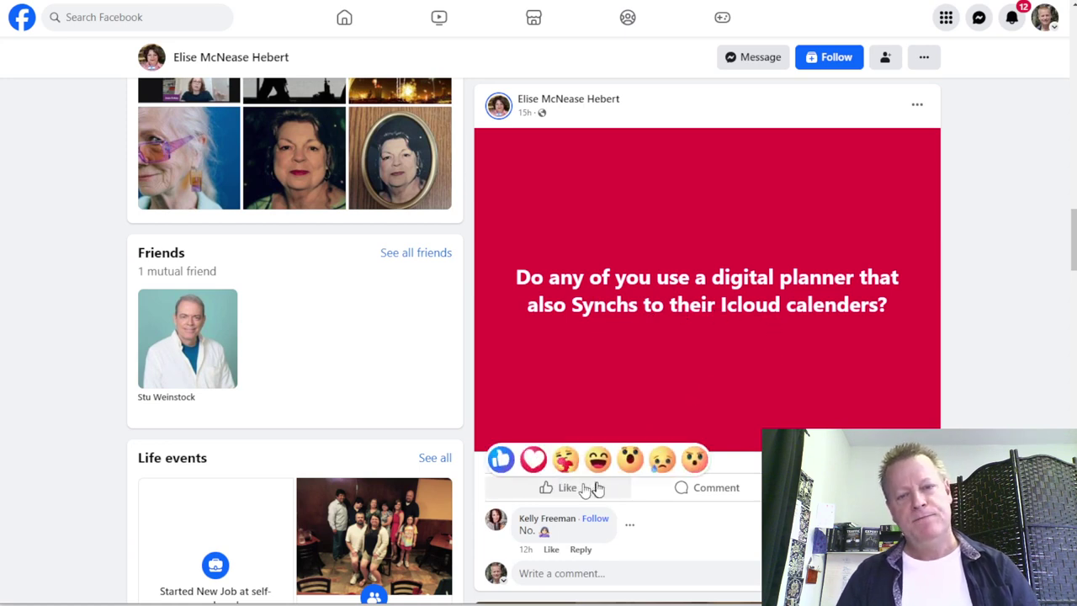
left_click(500, 458)
React Sad to the lead's toxic-thoughts post.
scroll(686, 488, "down", 4)
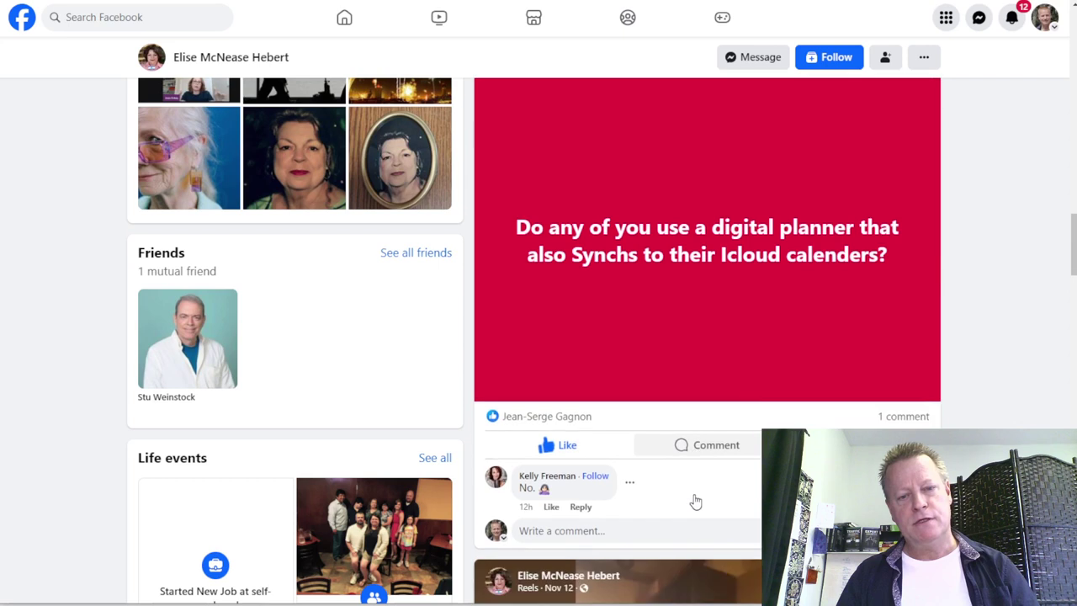
scroll(666, 435, "down", 3)
scroll(664, 432, "down", 2)
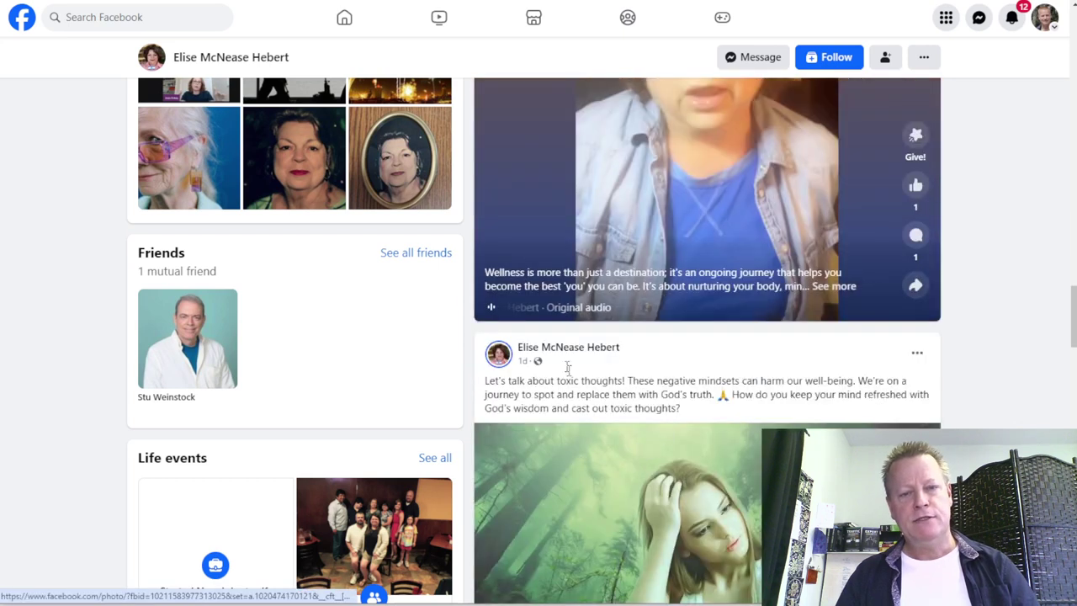
scroll(707, 252, "down", 4)
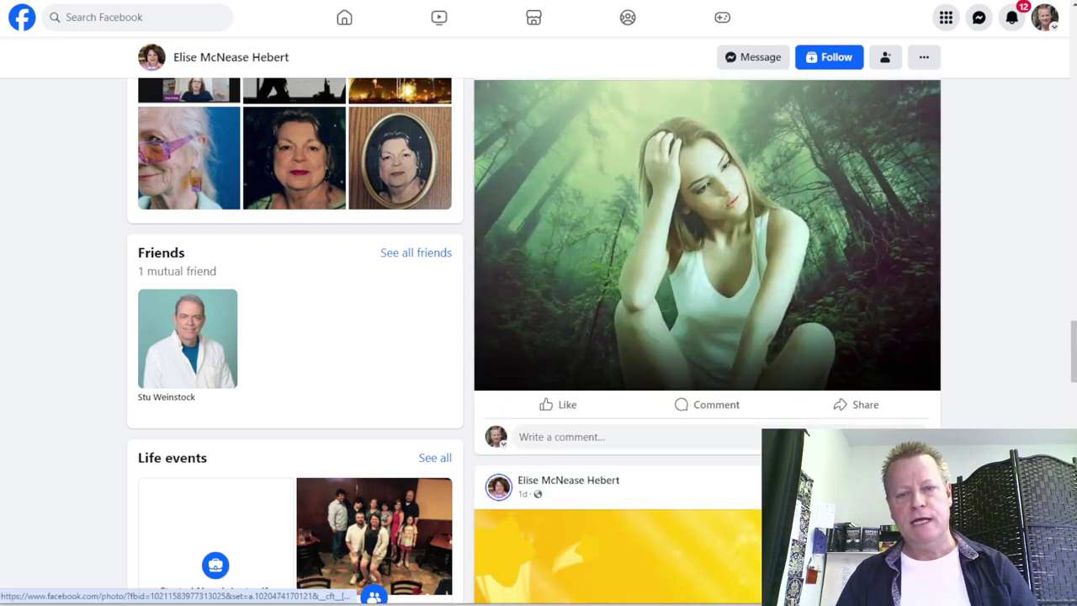
scroll(723, 425, "up", 3)
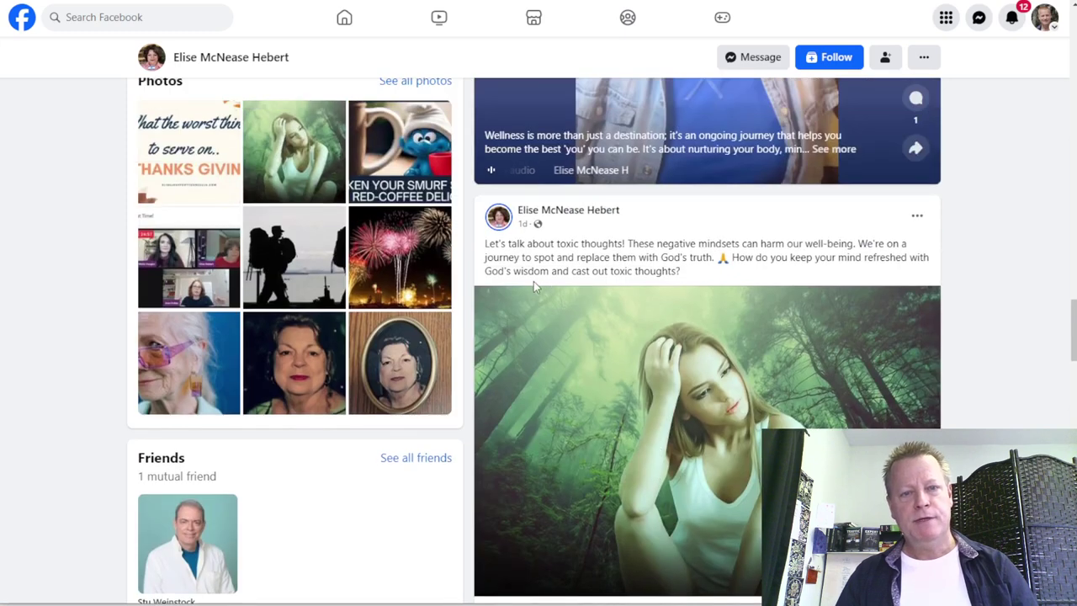
scroll(555, 252, "down", 4)
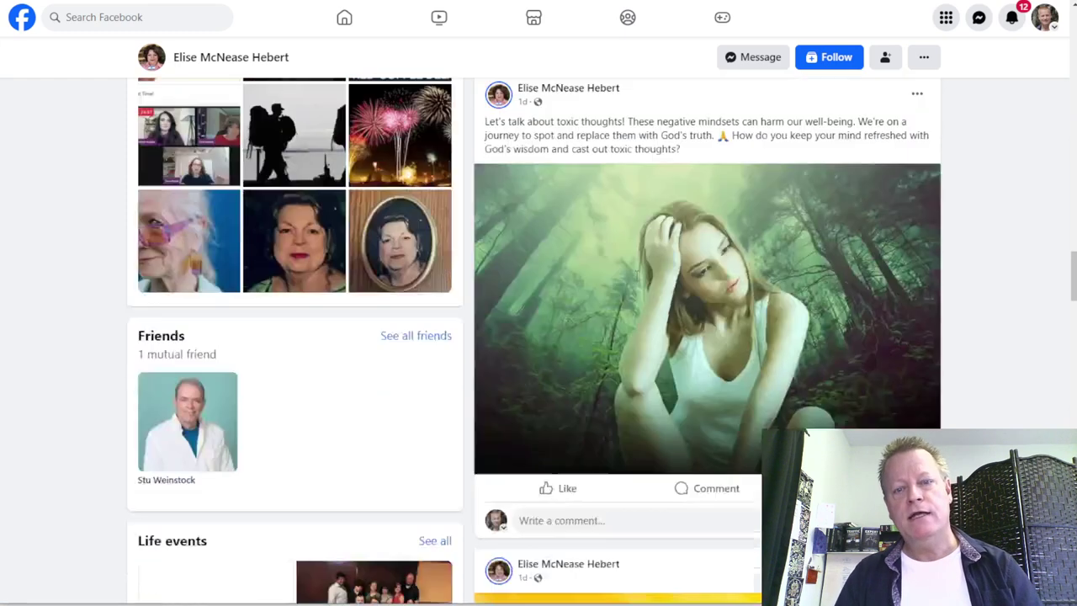
mouse_move(547, 273)
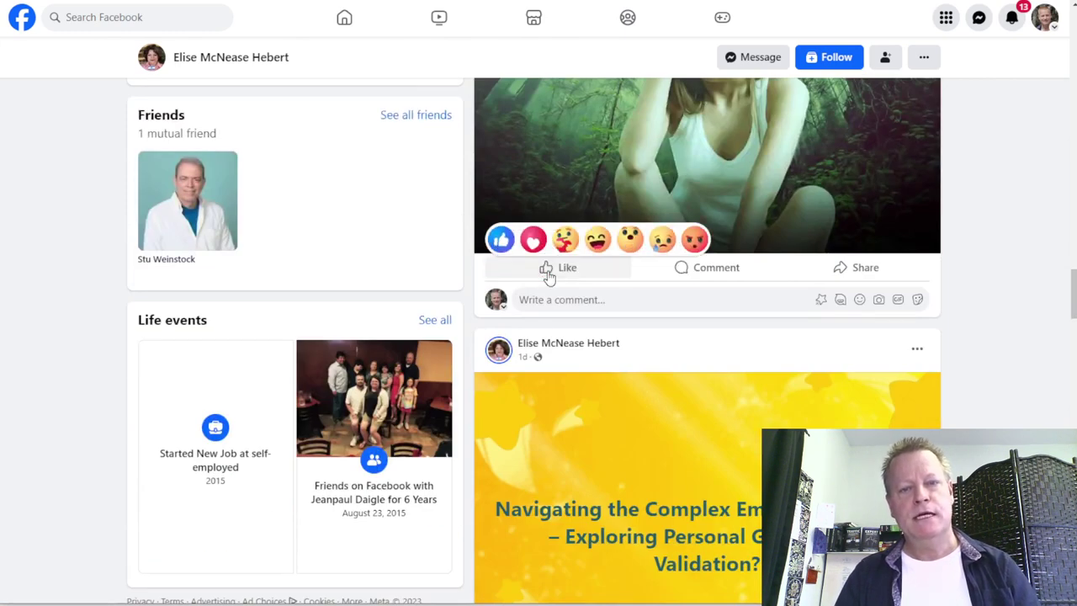
left_click(662, 240)
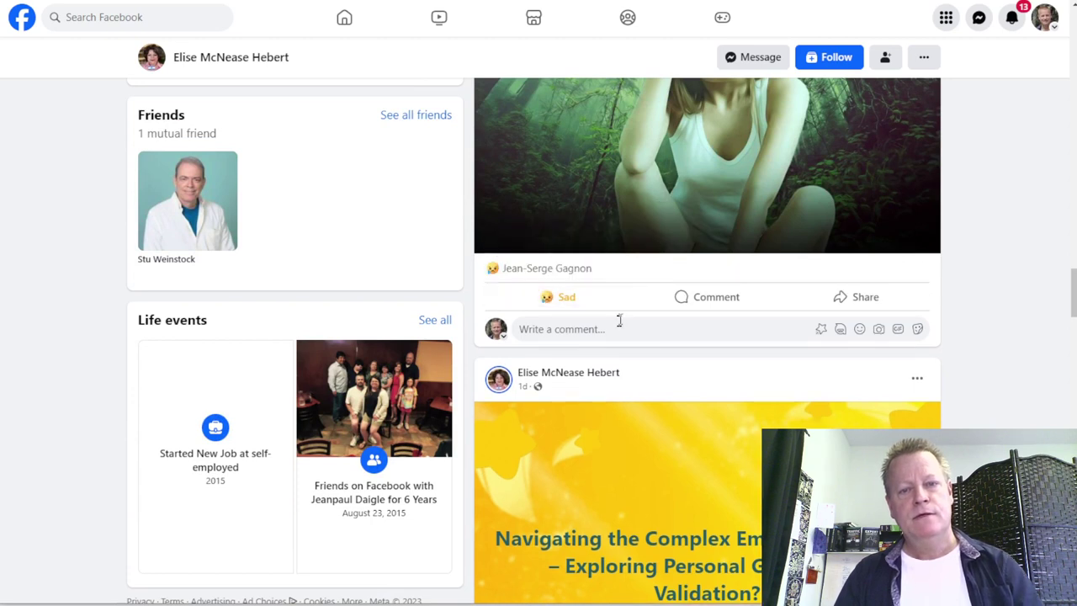
Comment "yeah, those can hurt us more than we realize!" on the toxic-thoughts post.
left_click(617, 326)
type("yeah.")
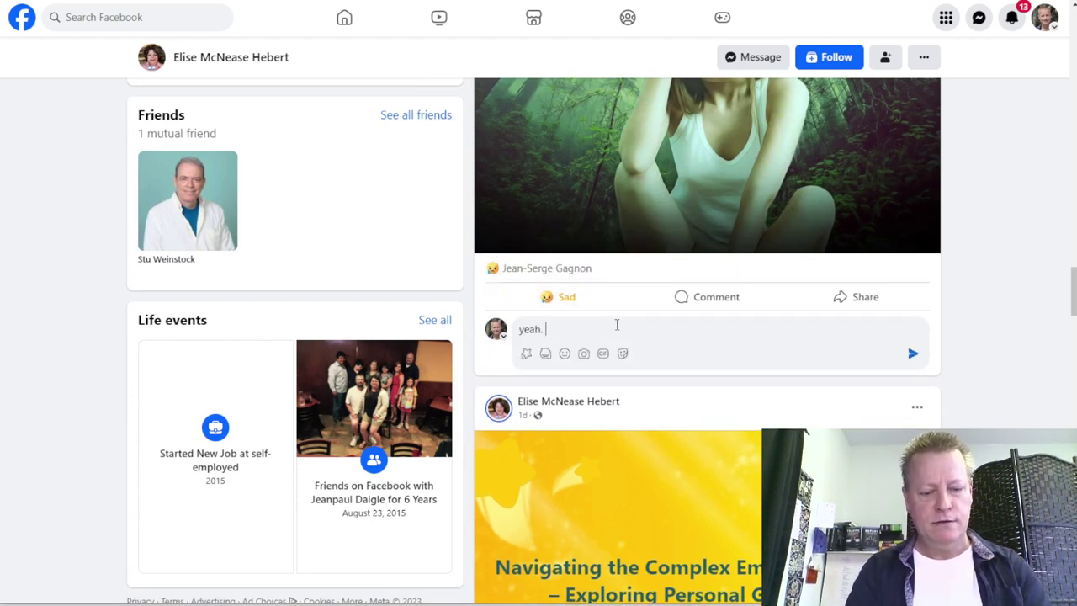
type(", thos")
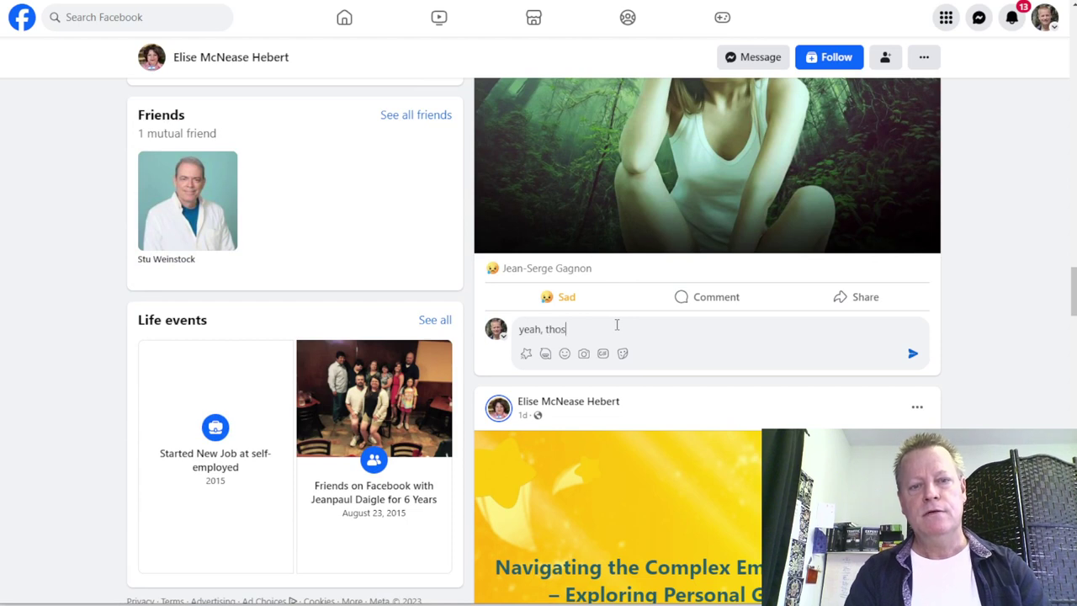
type("e can ")
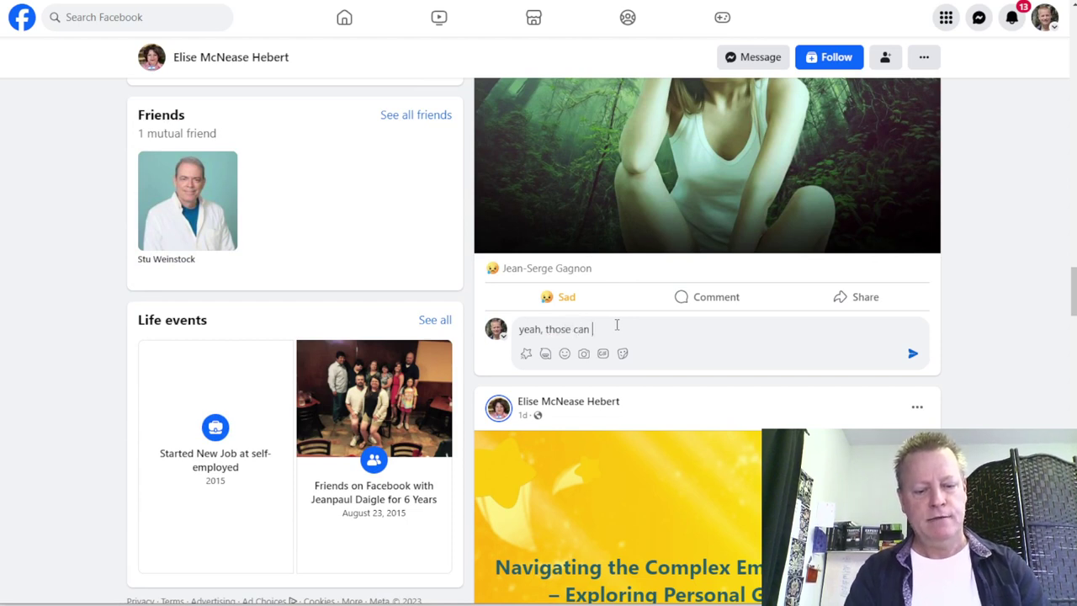
type("hurt ")
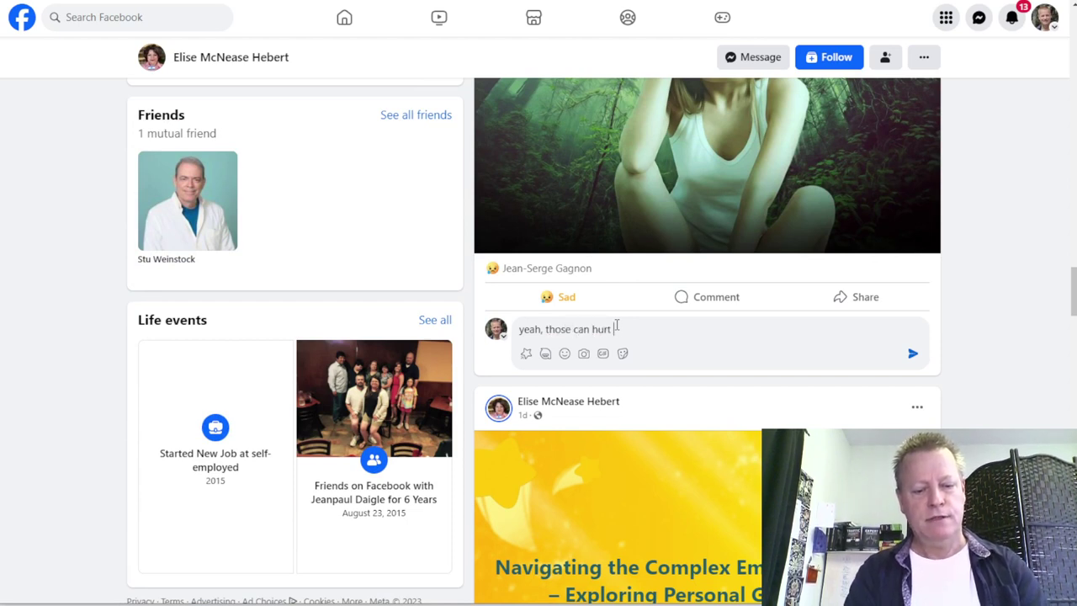
type("us more tha")
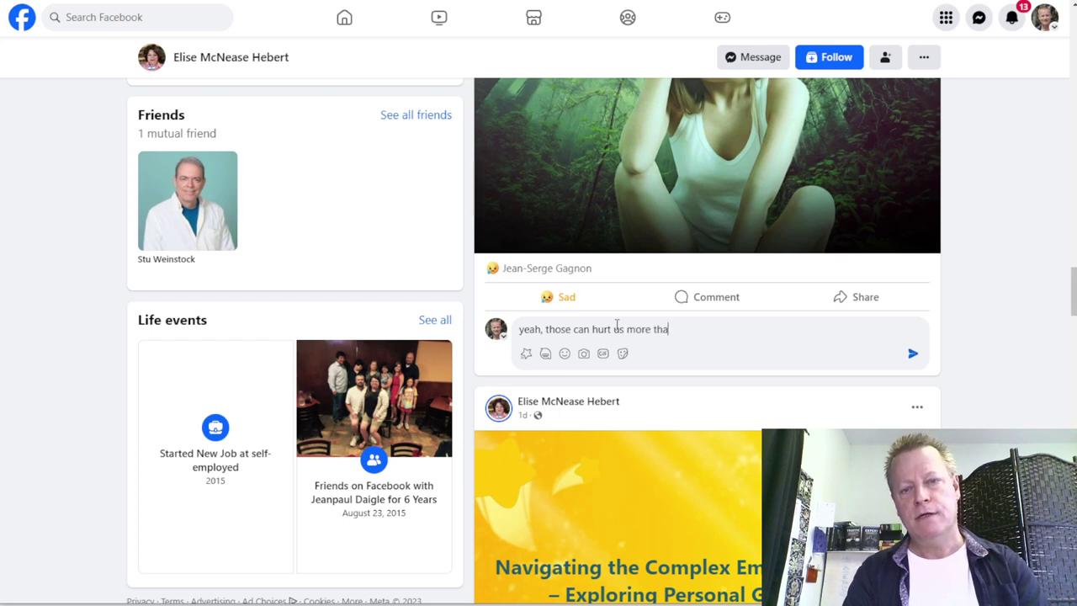
type("n we realize")
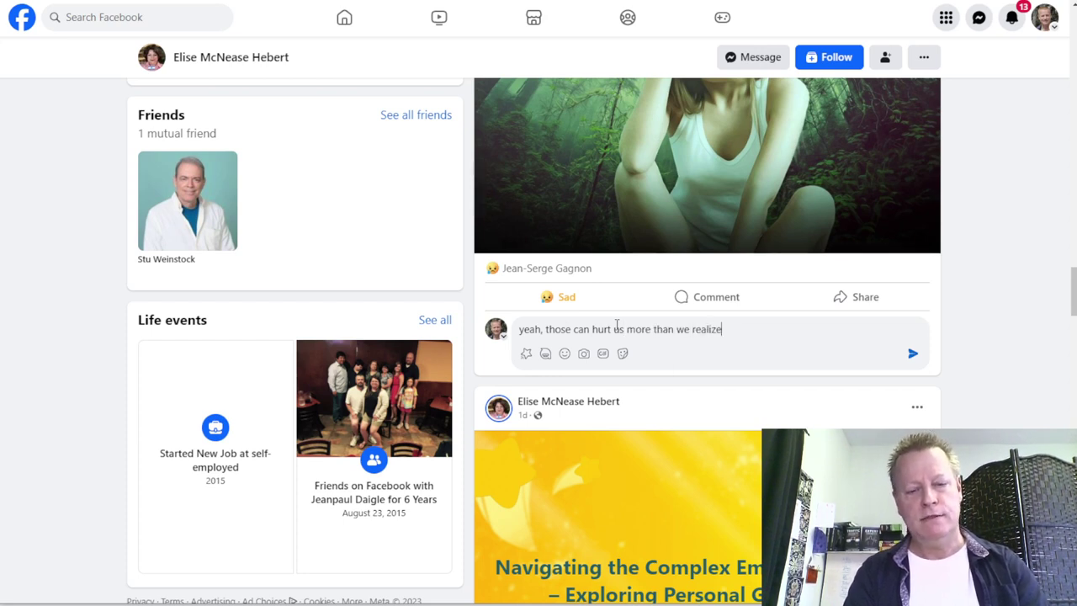
type("!")
key("Return")
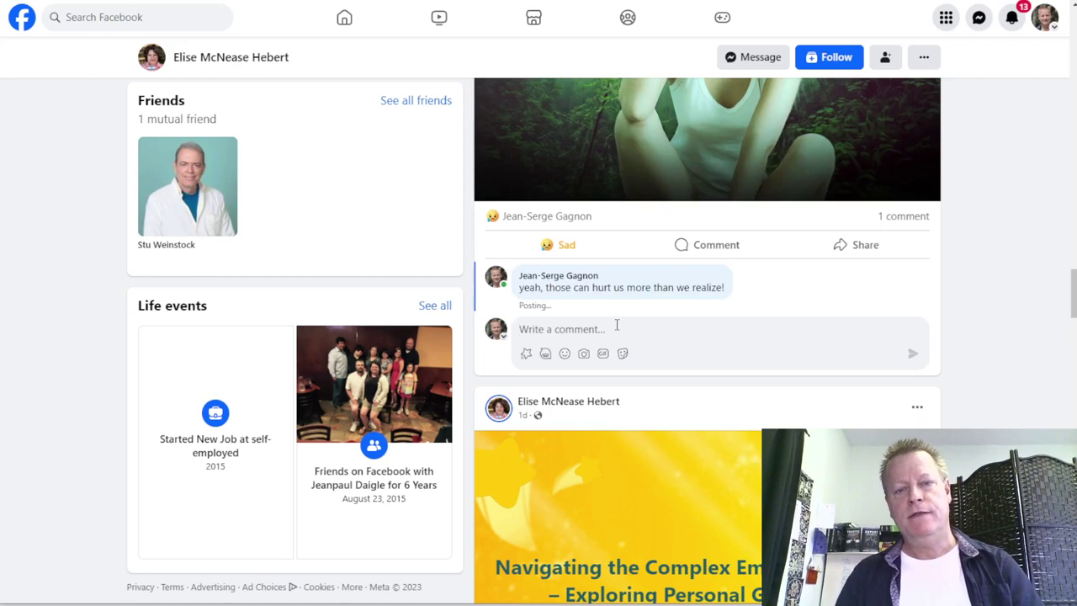
scroll(690, 396, "up", 15)
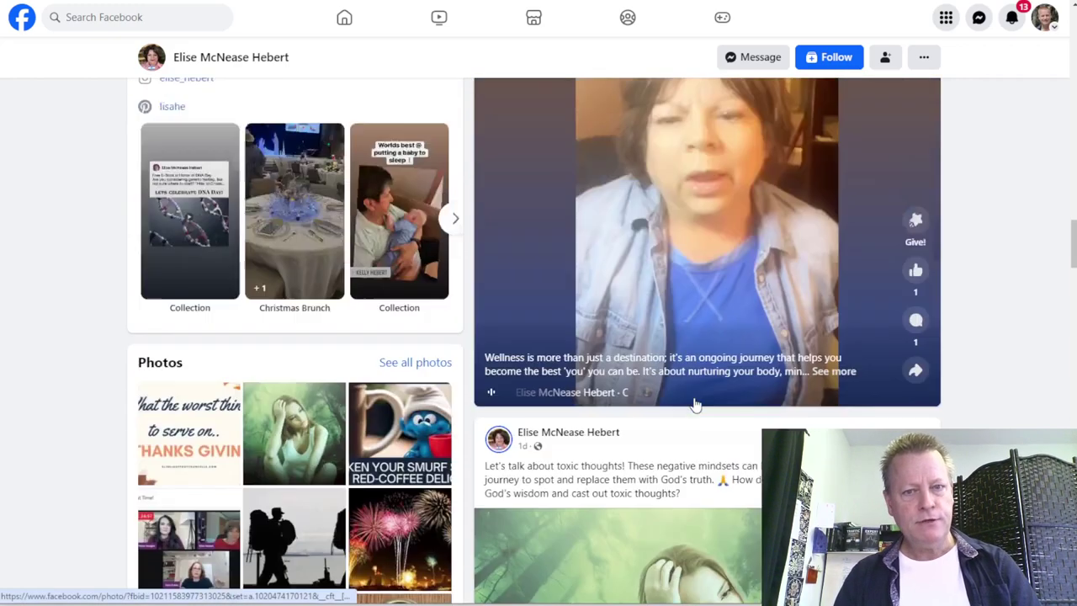
scroll(695, 405, "up", 5)
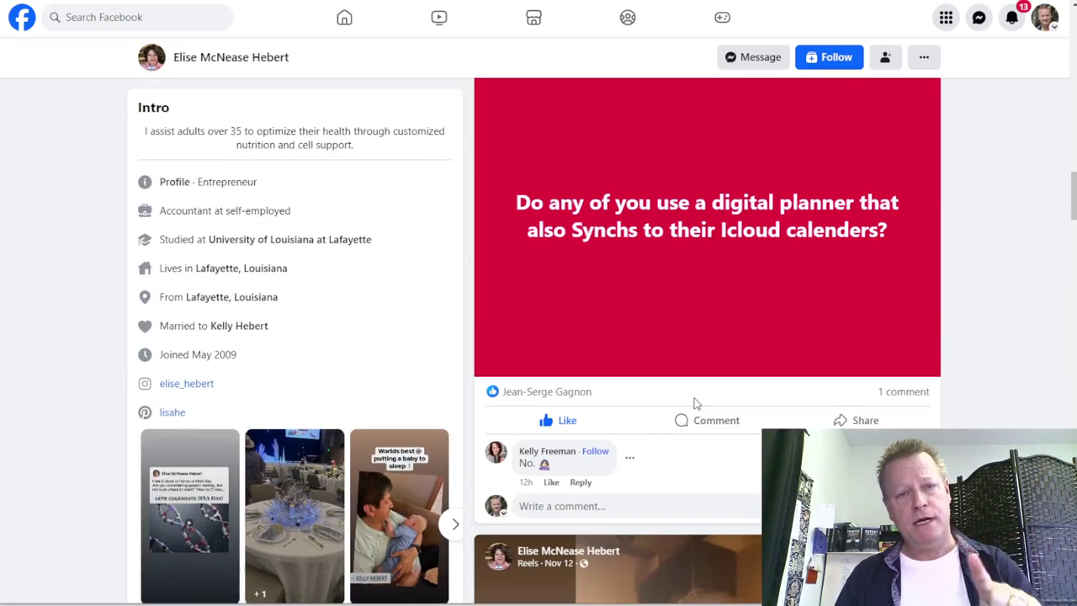
scroll(695, 404, "up", 2)
scroll(695, 404, "up", 10)
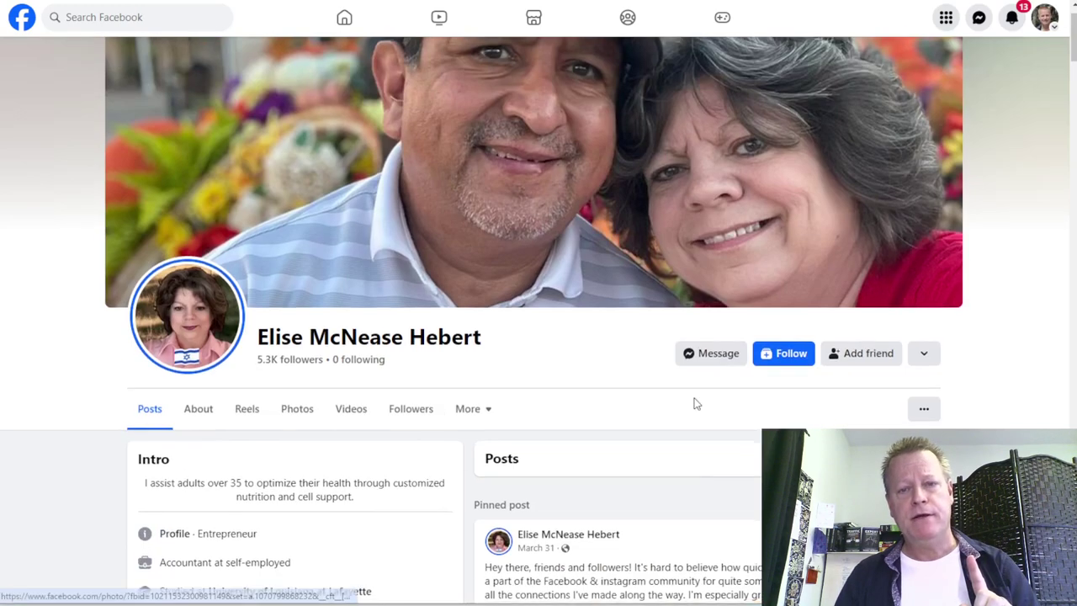
Message the lead from her profile about her online business, then close the Messenger chat.
left_click(727, 363)
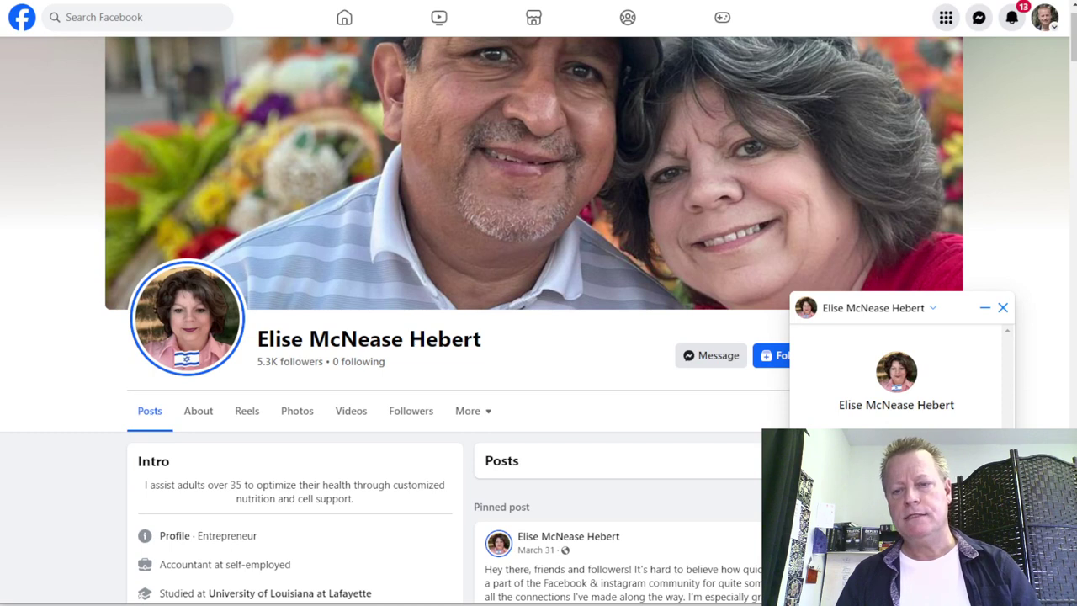
left_click(1003, 308)
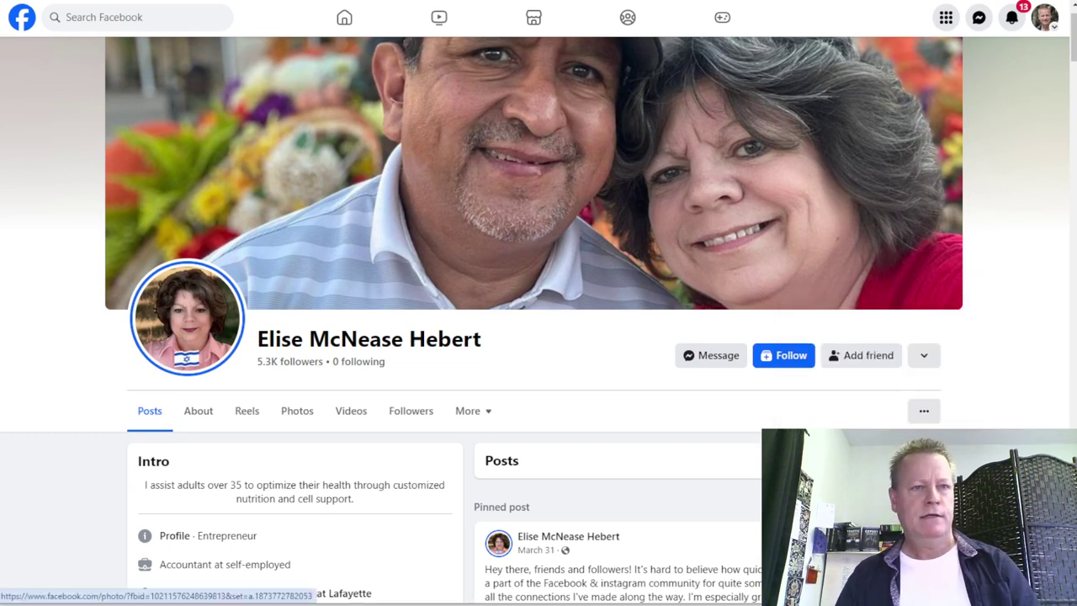
Record 1 commented post, 3 reacted posts and Sent PM Yes for the row 7 lead.
key("ctrl+Tab")
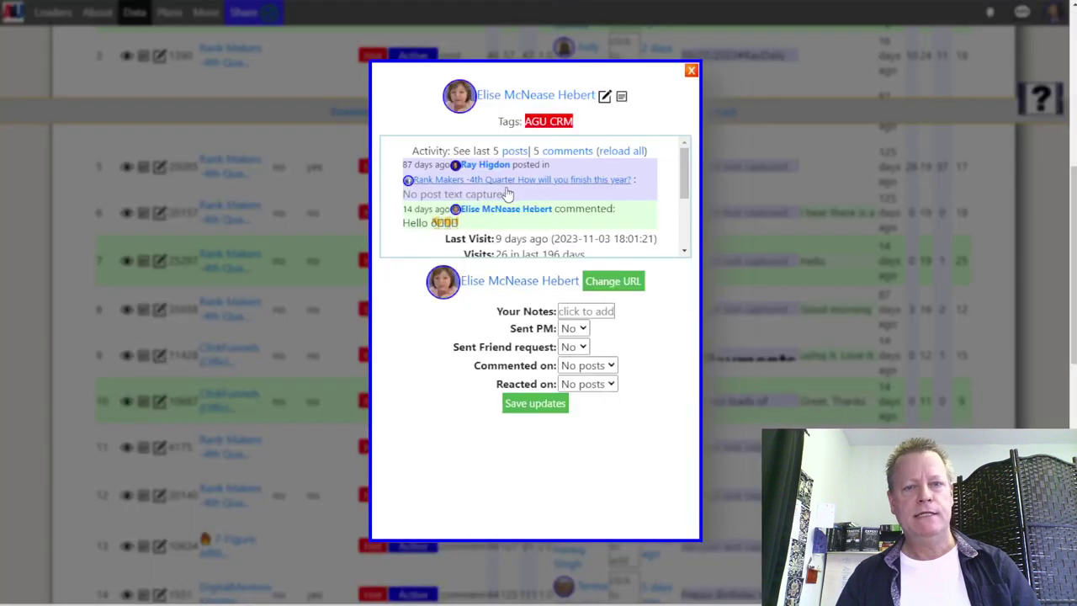
left_click(592, 371)
left_click(589, 397)
left_click(589, 383)
left_click(584, 445)
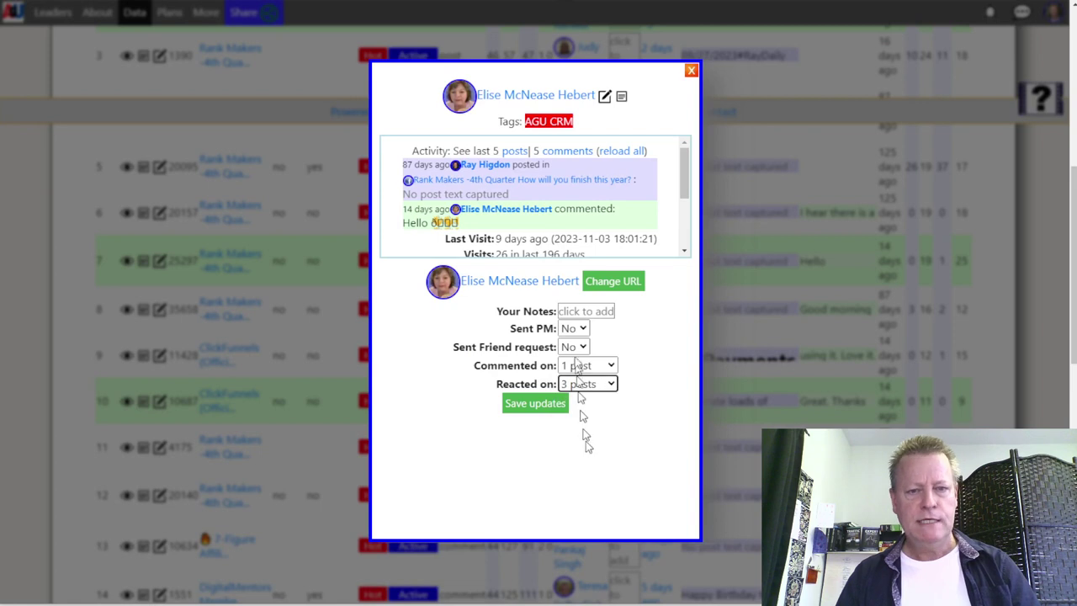
left_click(573, 328)
left_click(572, 356)
Set the row 7 lead status to Contacted, save, and open the row 8 lead's details.
scroll(547, 241, "down", 1)
scroll(548, 241, "down", 2)
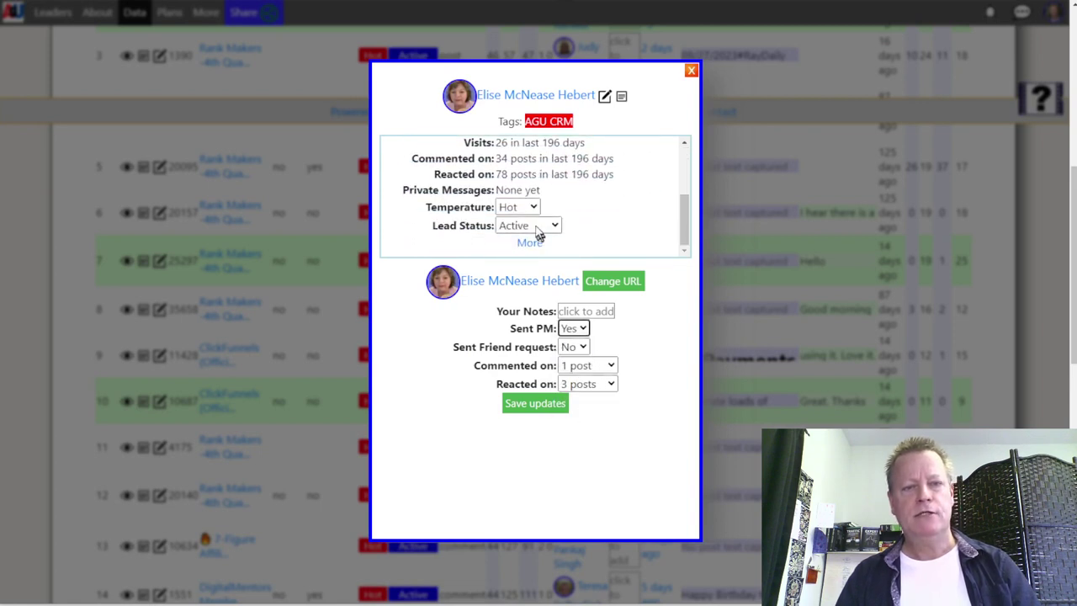
left_click(538, 227)
left_click(530, 271)
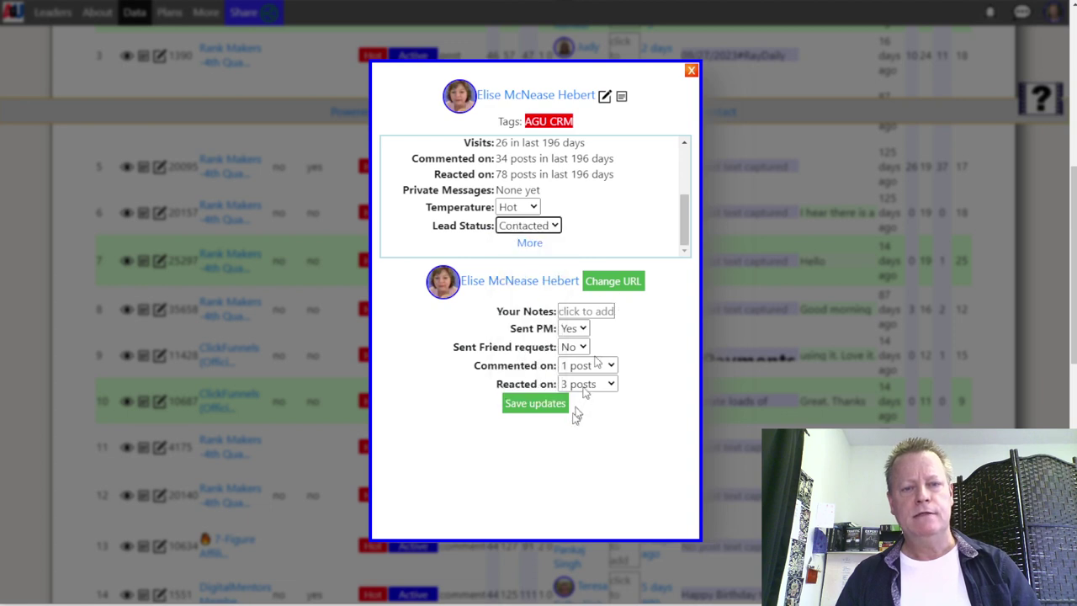
left_click(547, 406)
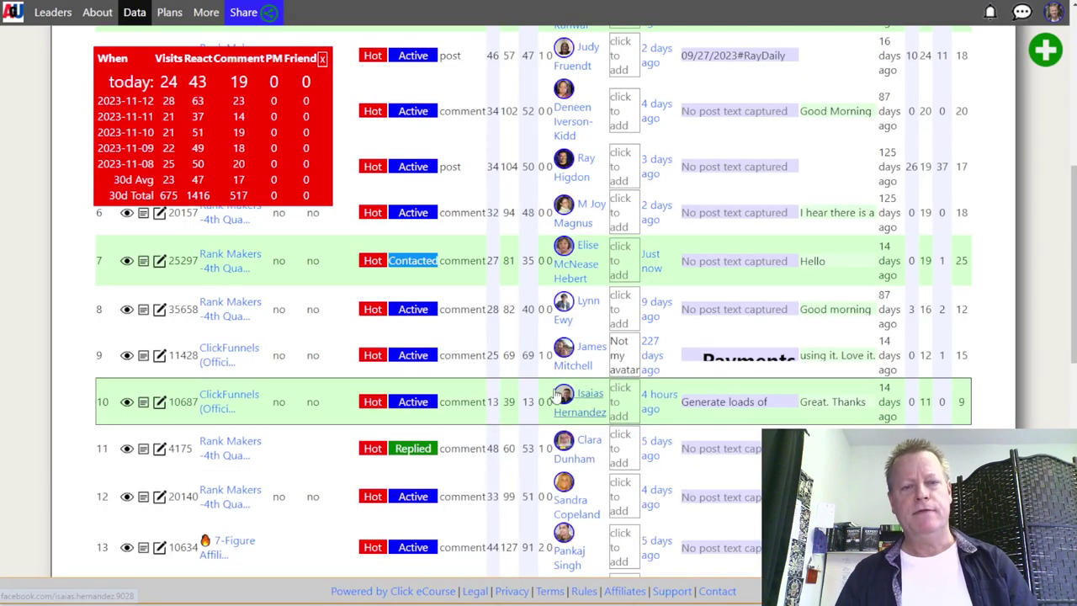
left_click(593, 310)
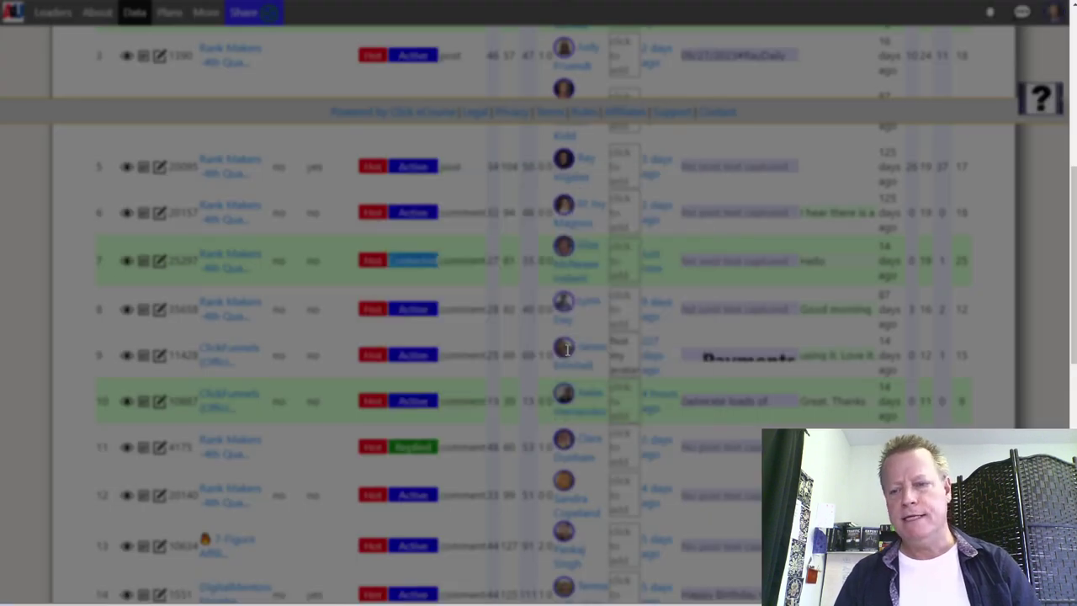
Open the row 8 lead's Facebook profile and react Wow to her green-faces post.
left_click(515, 284)
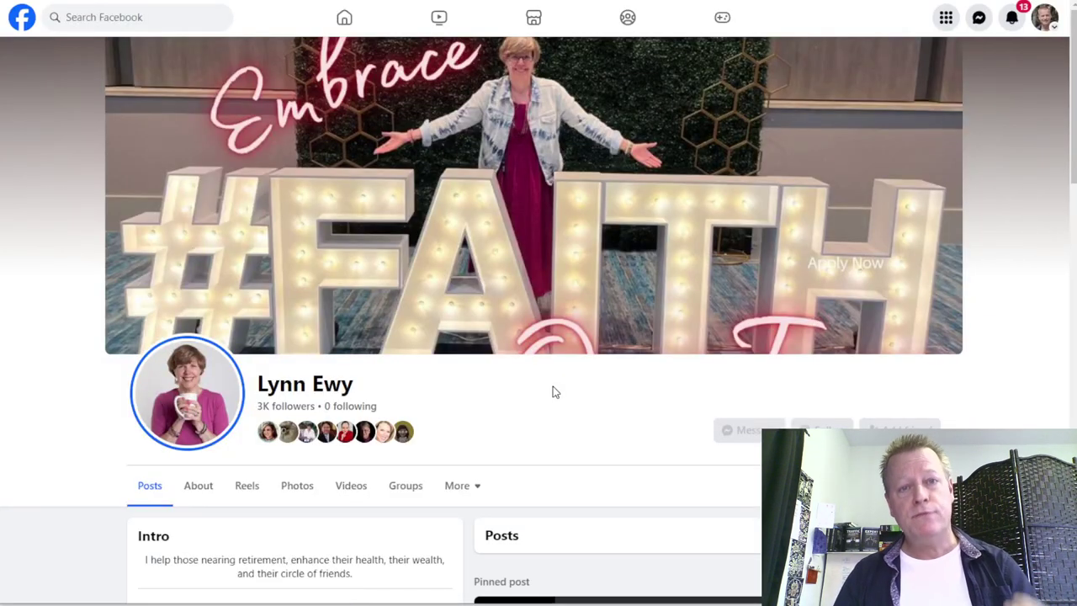
scroll(554, 392, "down", 6)
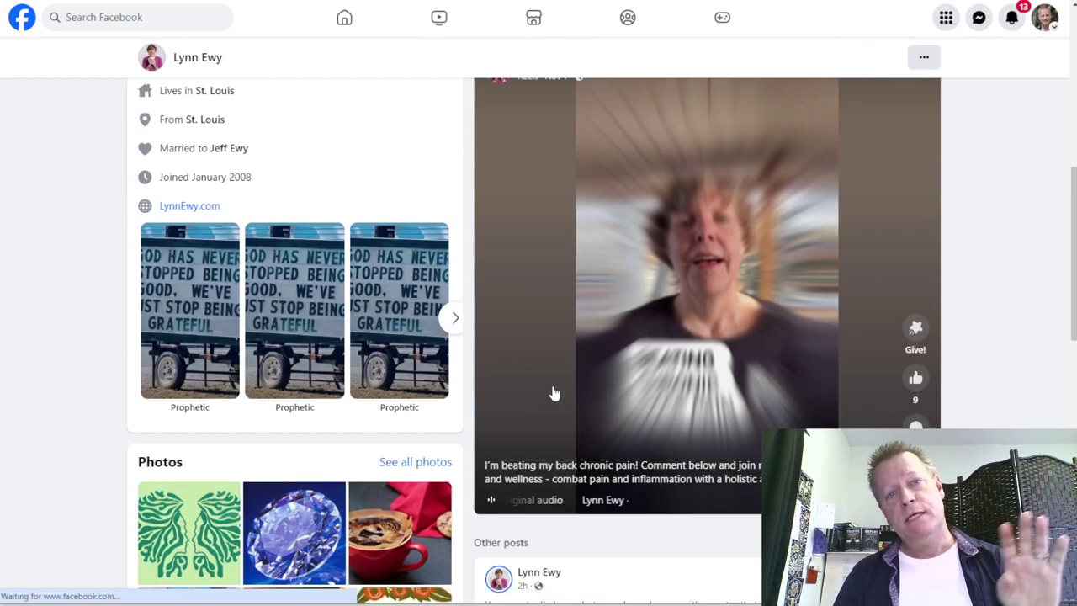
scroll(553, 393, "down", 3)
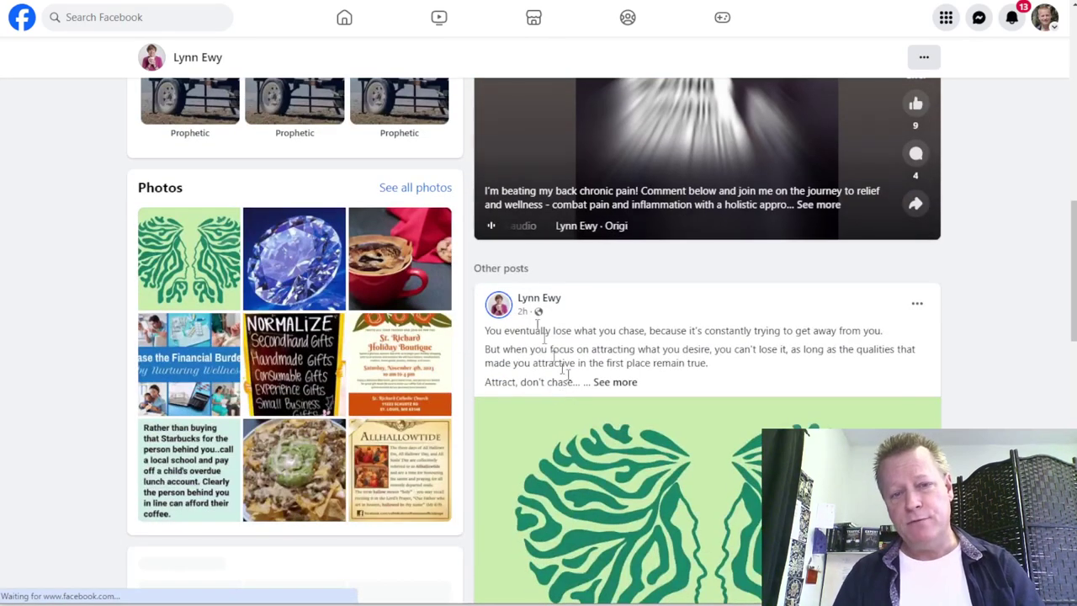
scroll(649, 371, "down", 3)
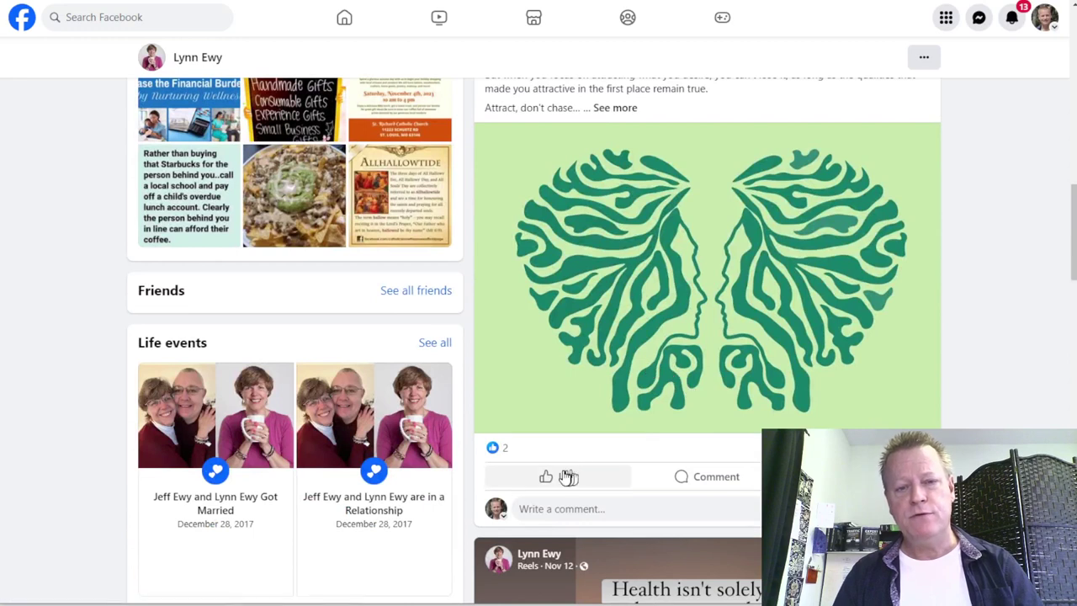
scroll(565, 473, "up", 2)
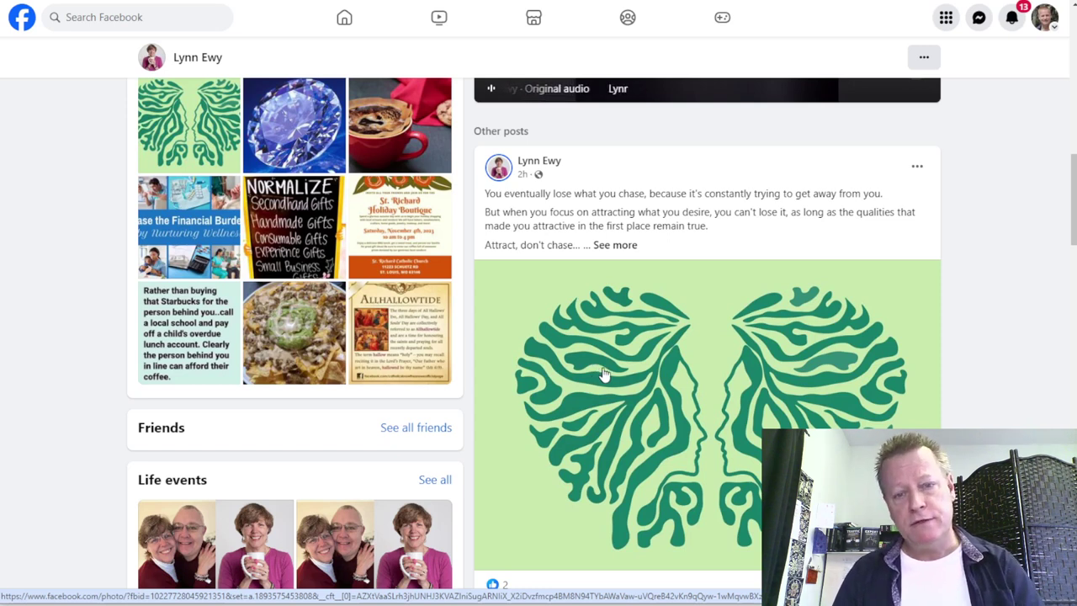
scroll(603, 374, "down", 2)
mouse_move(567, 476)
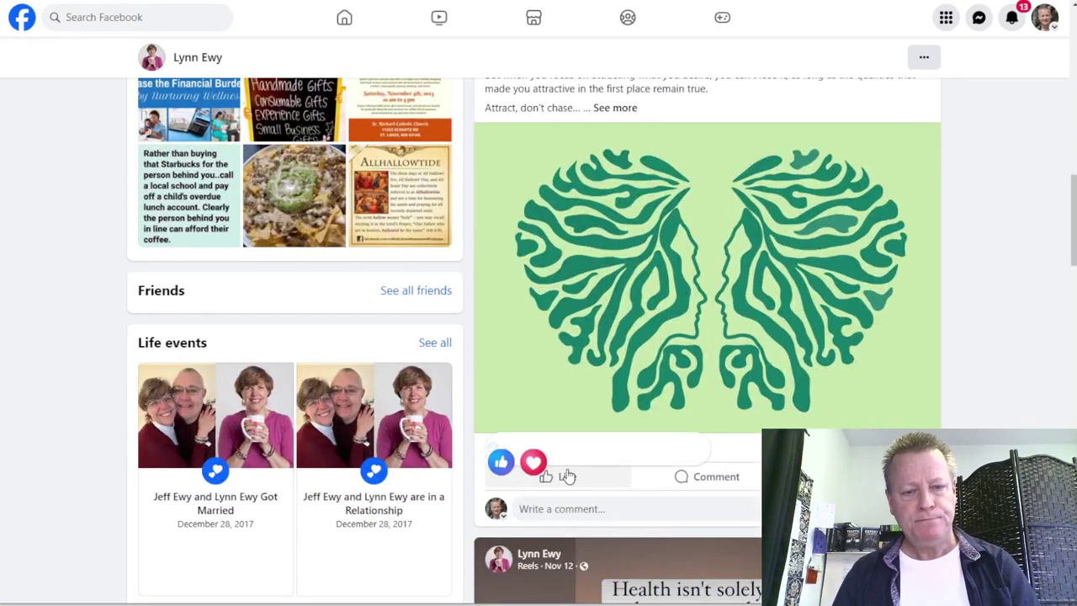
left_click(631, 450)
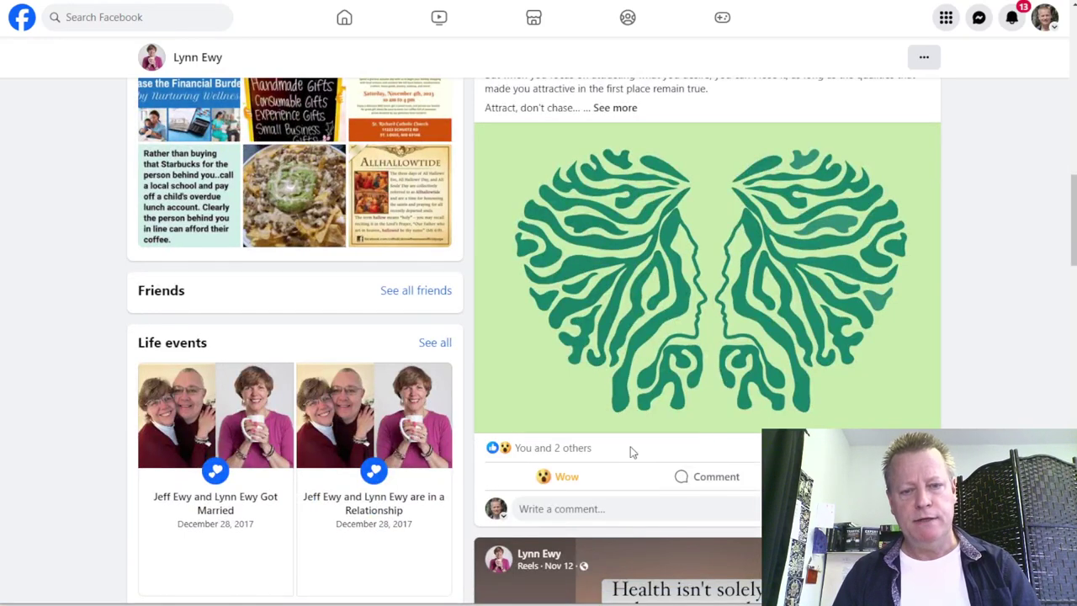
Like the lead's #CELEBRATIONFRIDAY reel.
scroll(631, 452, "down", 16)
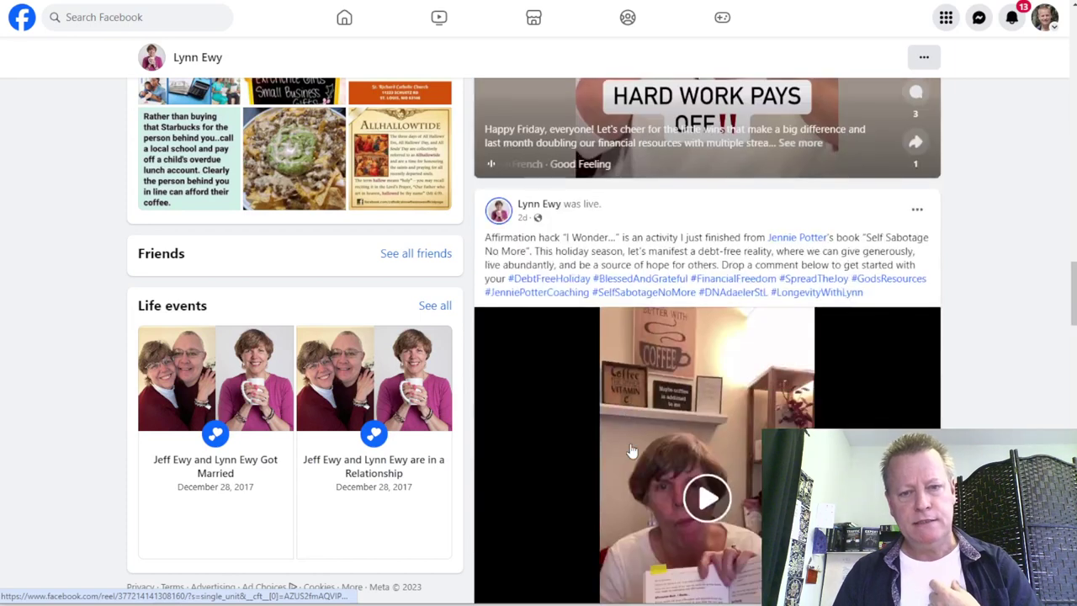
scroll(631, 451, "up", 5)
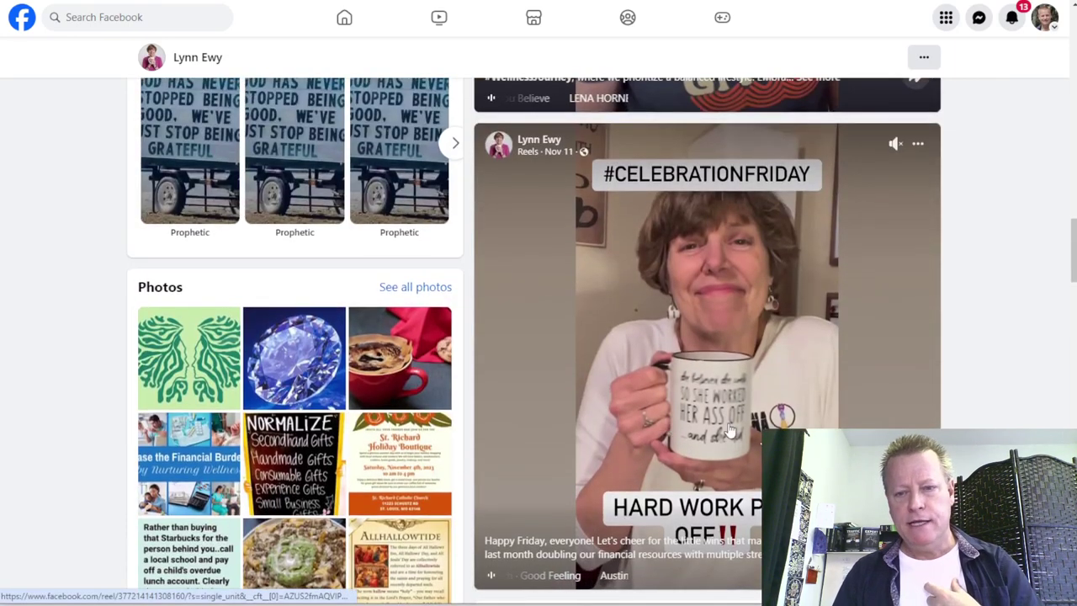
scroll(730, 430, "down", 2)
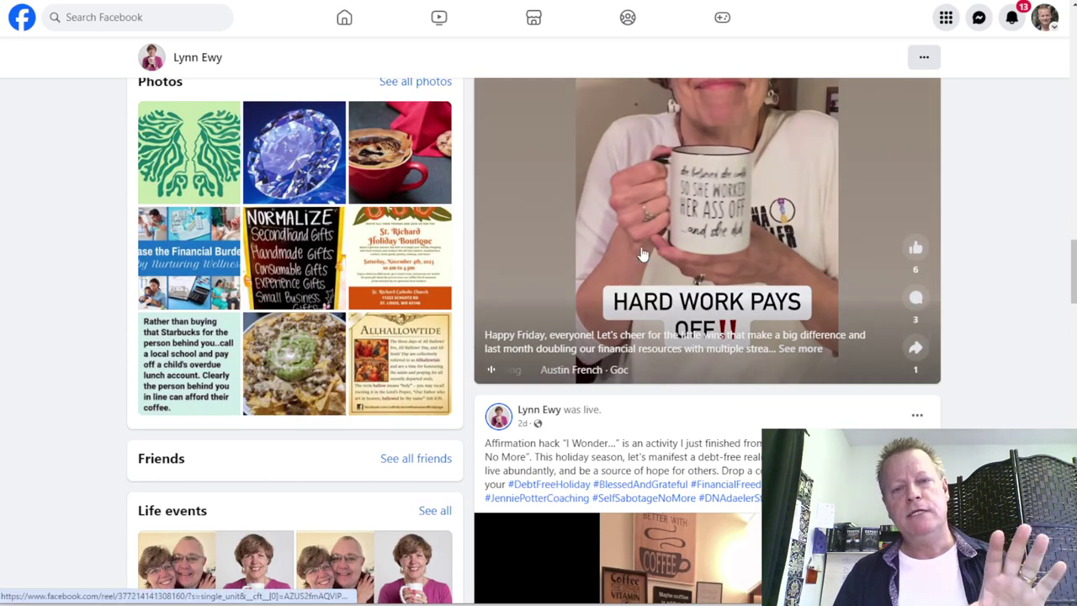
scroll(648, 261, "up", 4)
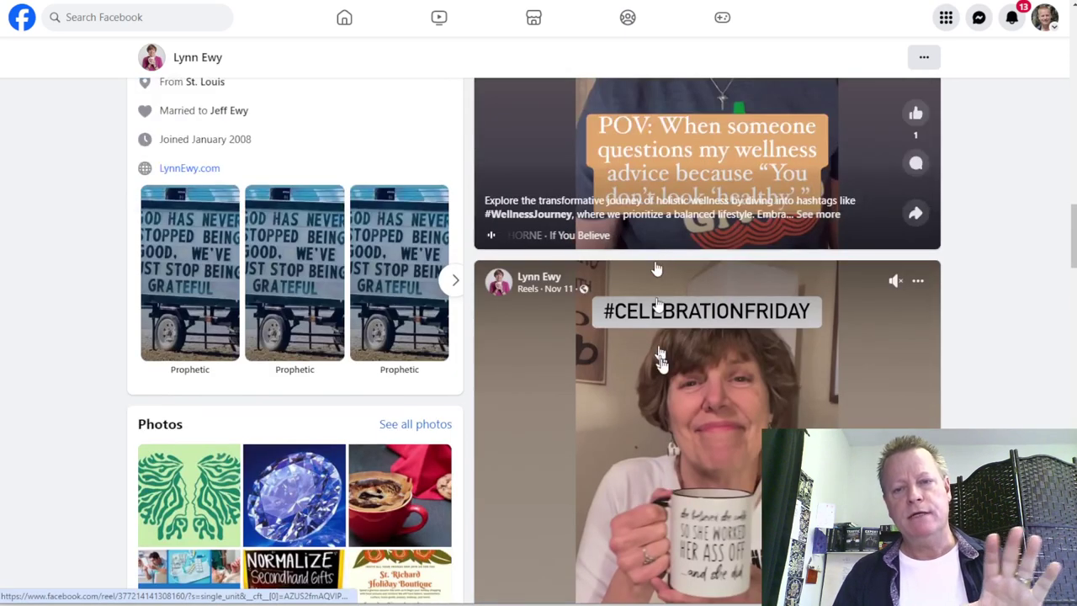
scroll(812, 378, "down", 1)
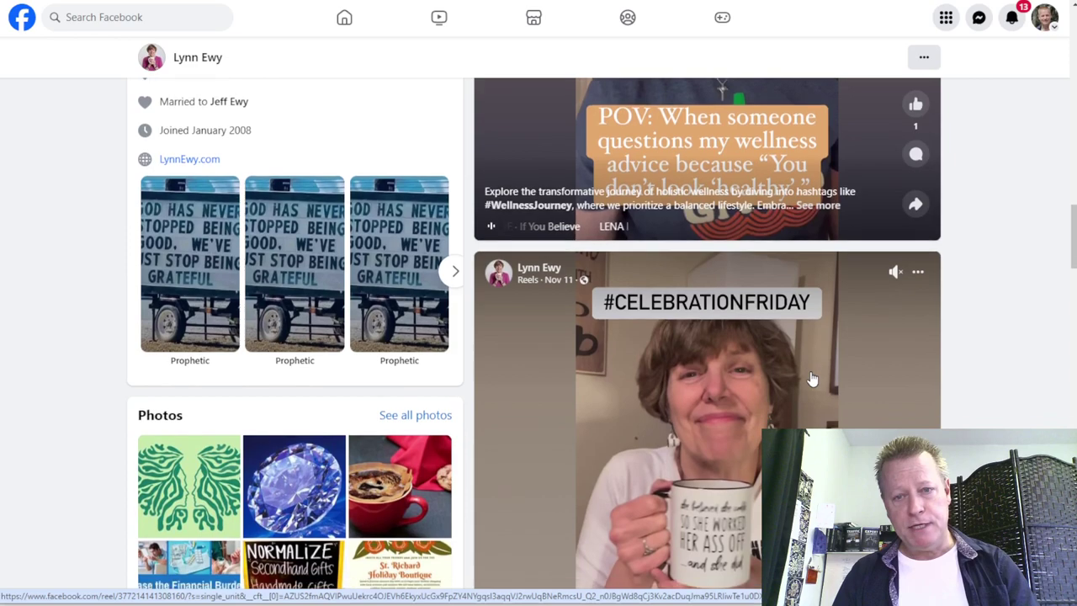
scroll(812, 379, "up", 4)
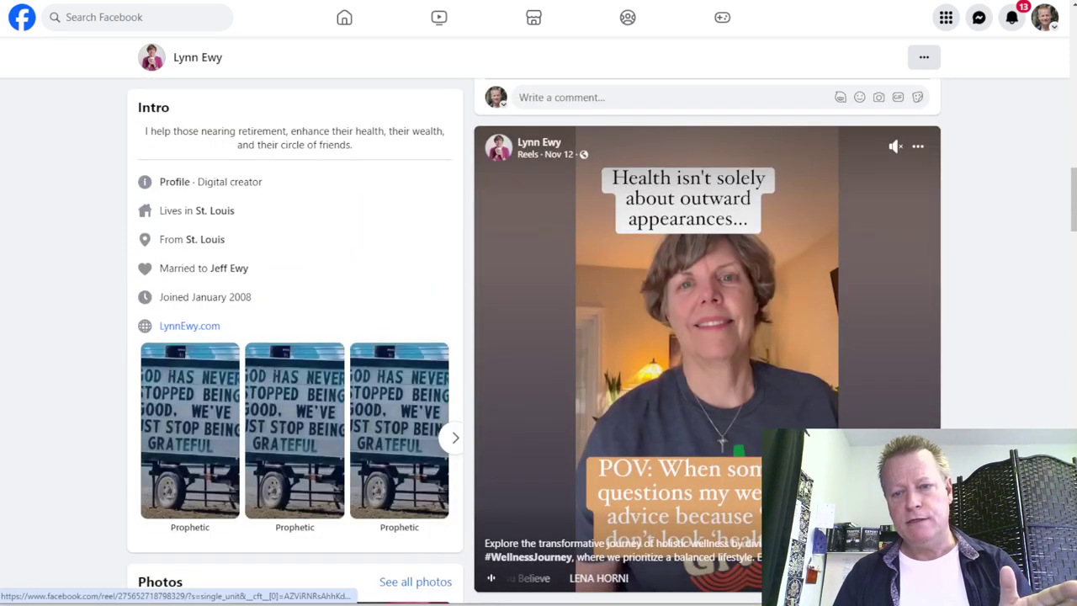
scroll(920, 425, "down", 7)
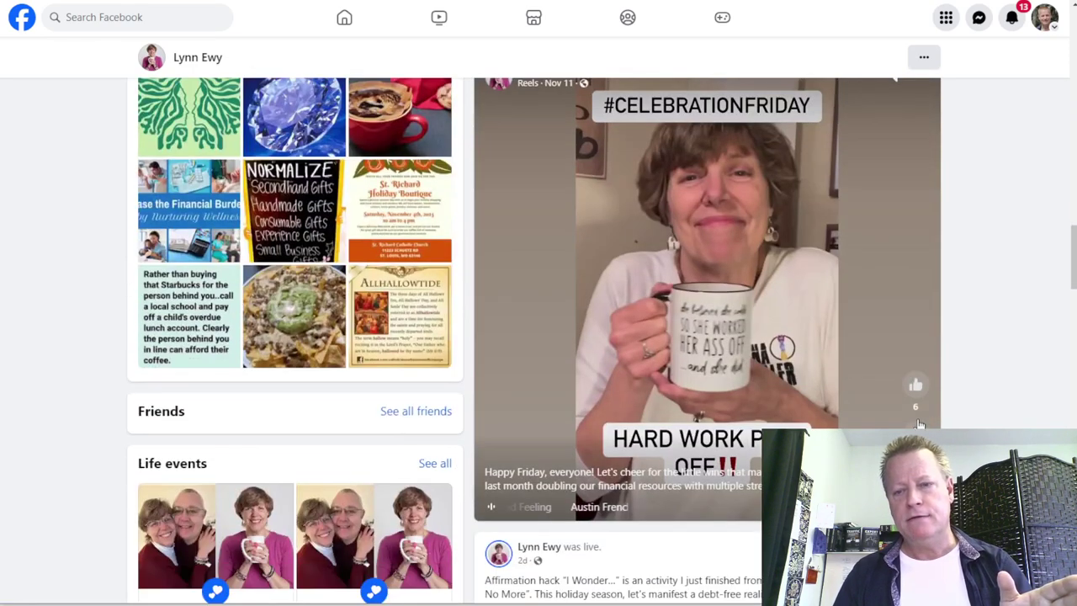
left_click(915, 385)
Comment "Yep, anything you chase will run away from you!" on the green-faces post.
scroll(961, 392, "up", 8)
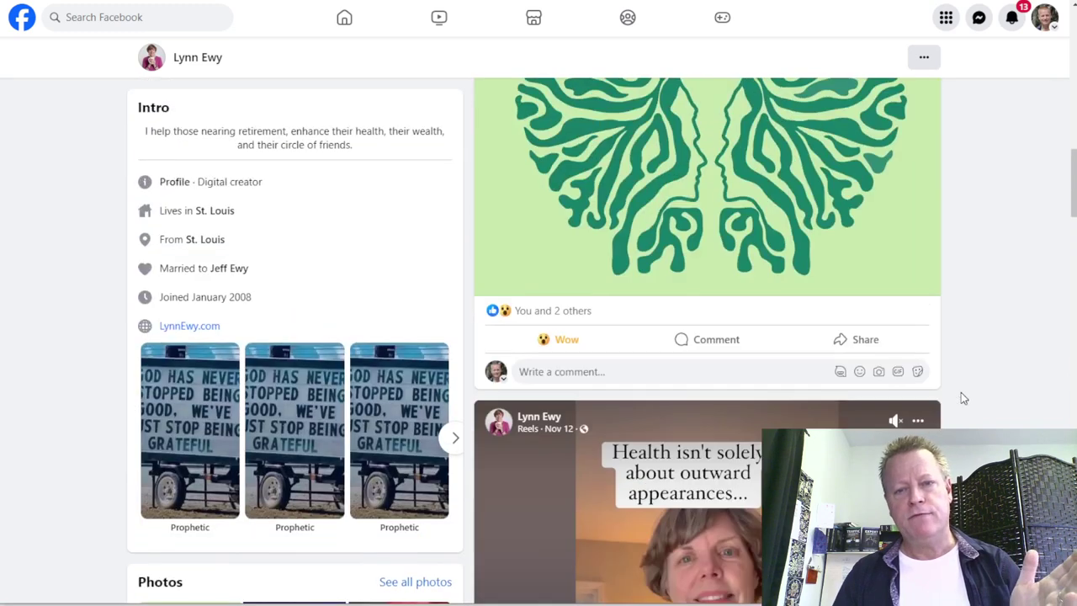
scroll(961, 392, "up", 2)
scroll(690, 283, "up", 2)
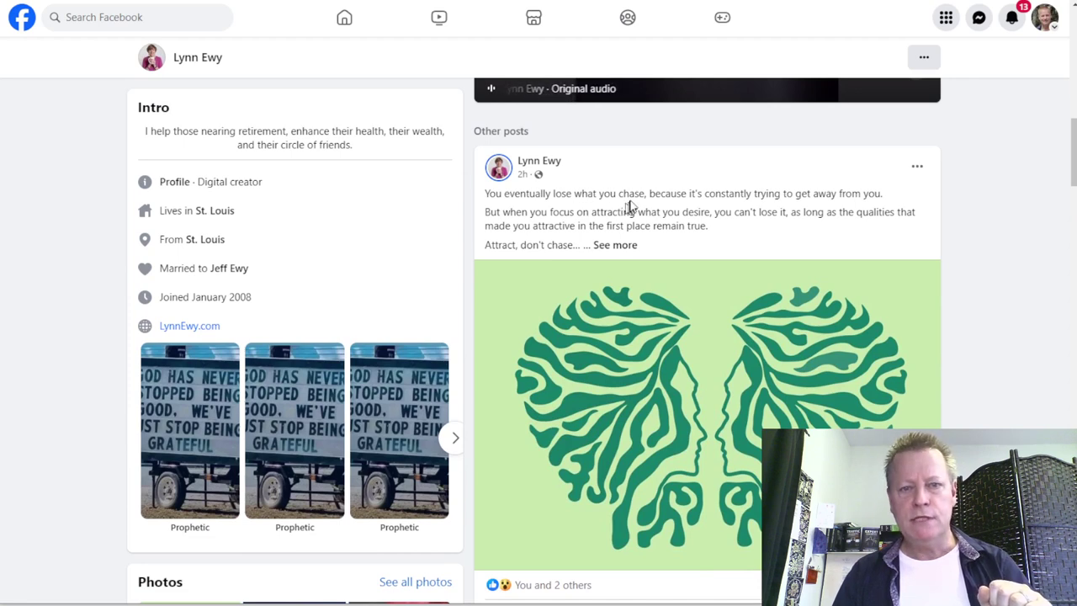
scroll(686, 393, "down", 1)
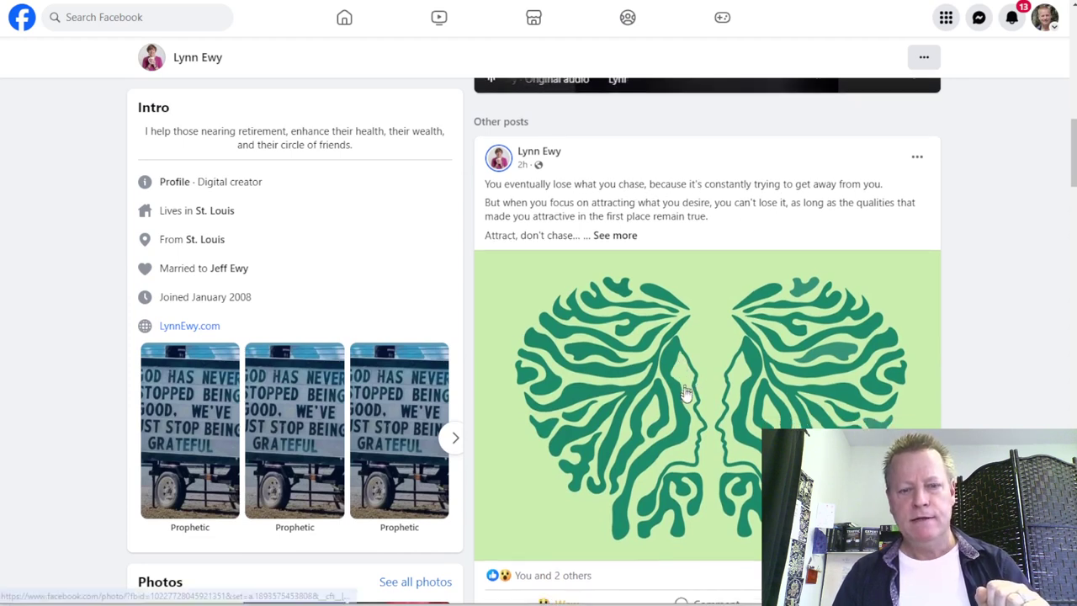
scroll(686, 393, "down", 3)
left_click(647, 441)
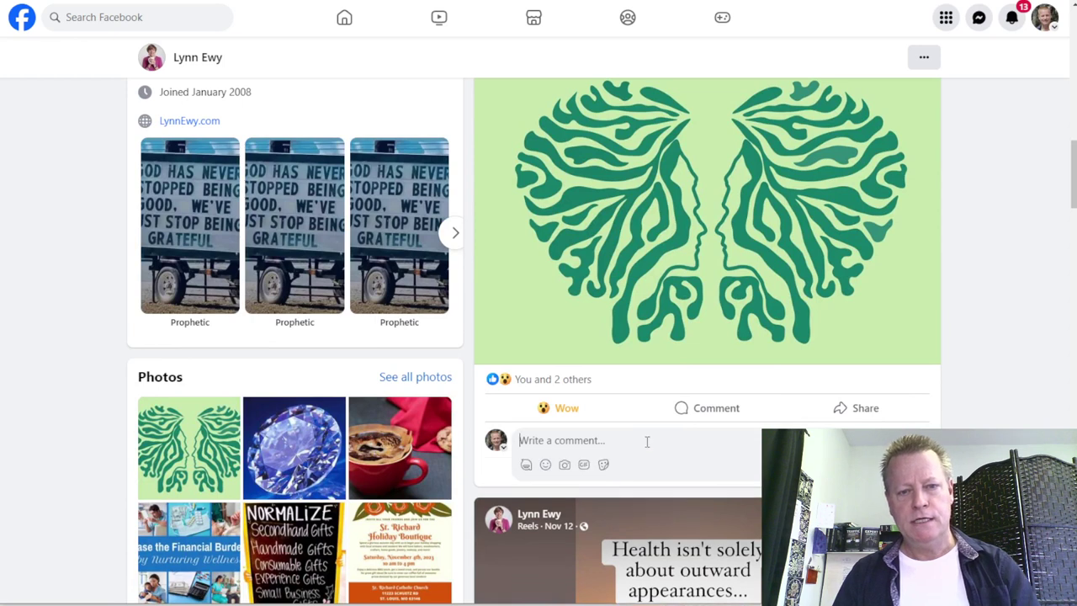
type("Yep, anything you chase will")
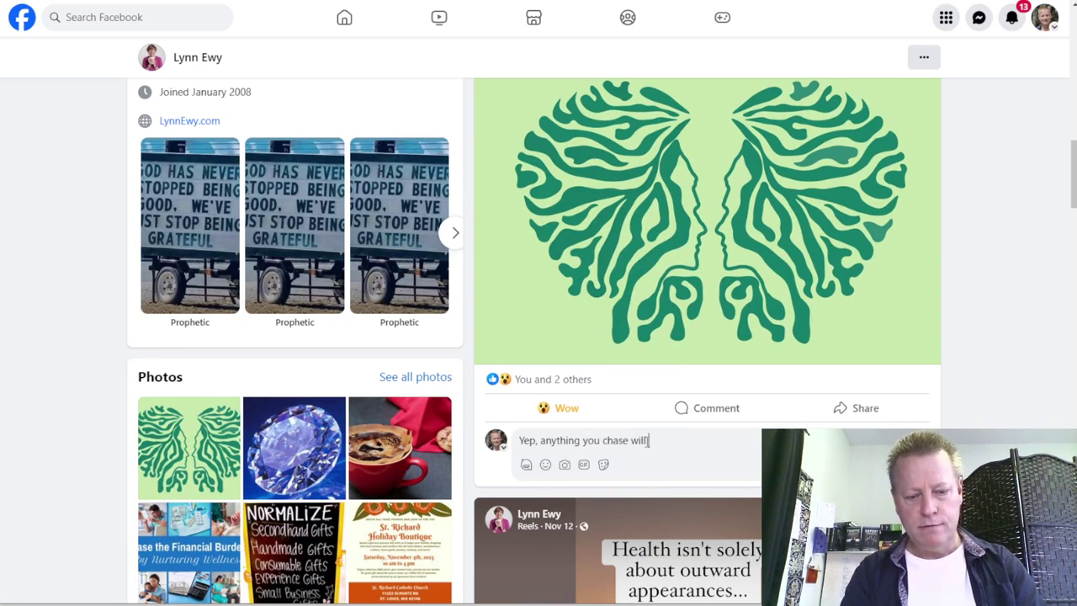
type("ou!")
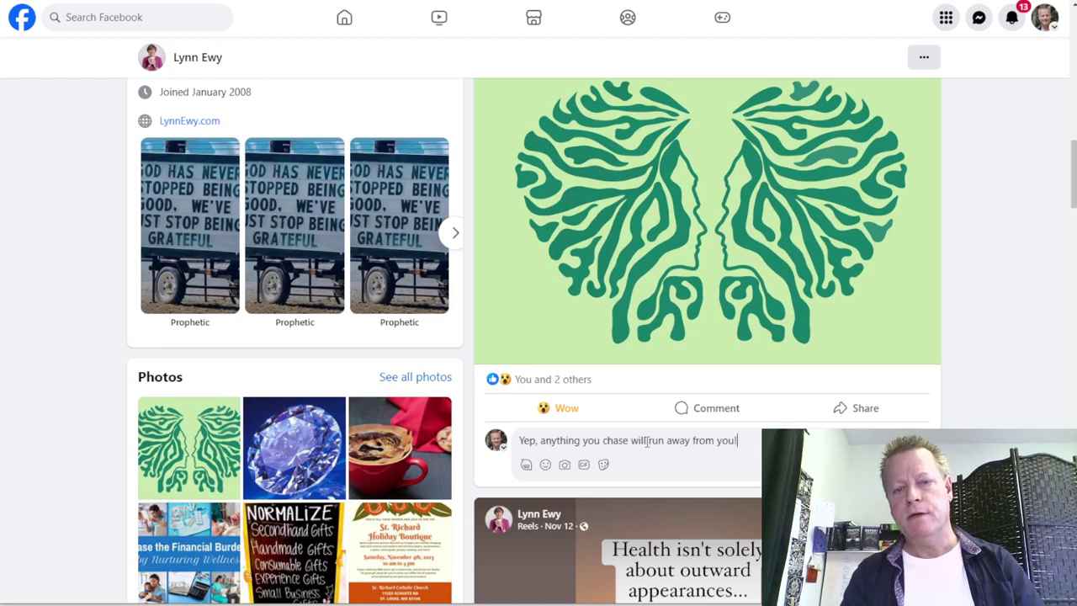
key("Return")
scroll(647, 441, "up", 10)
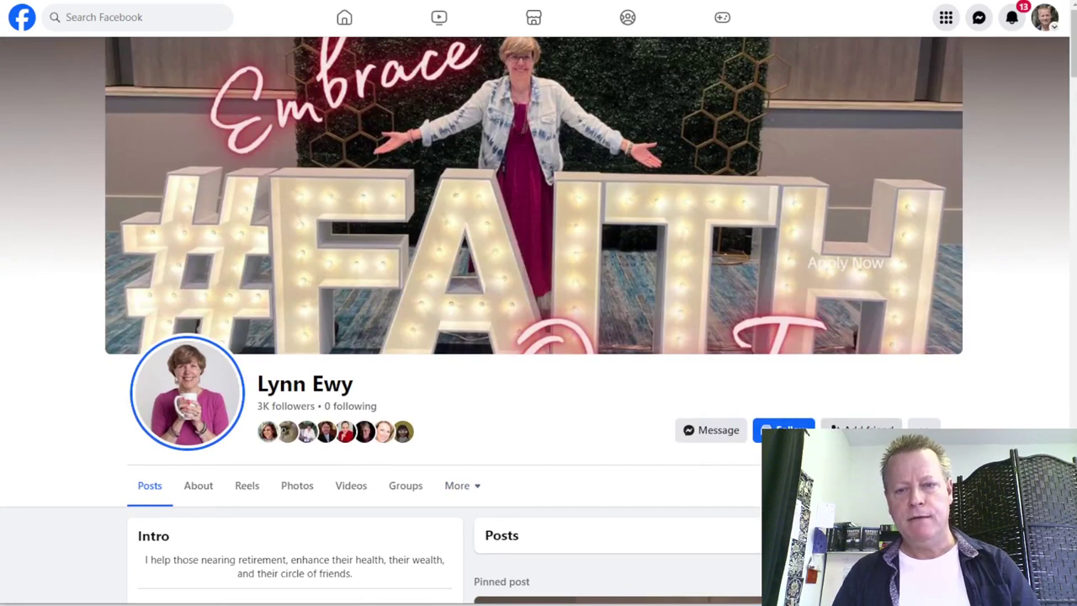
Send the row 8 lead the online-business message, close the chat, and return to the CRM tab.
left_click(729, 431)
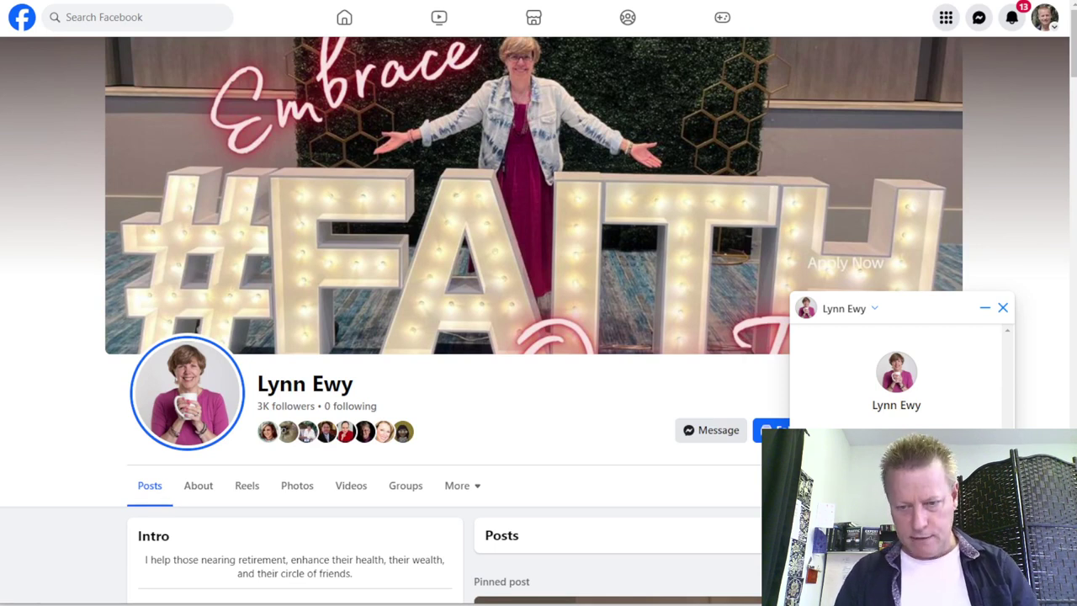
key("Return")
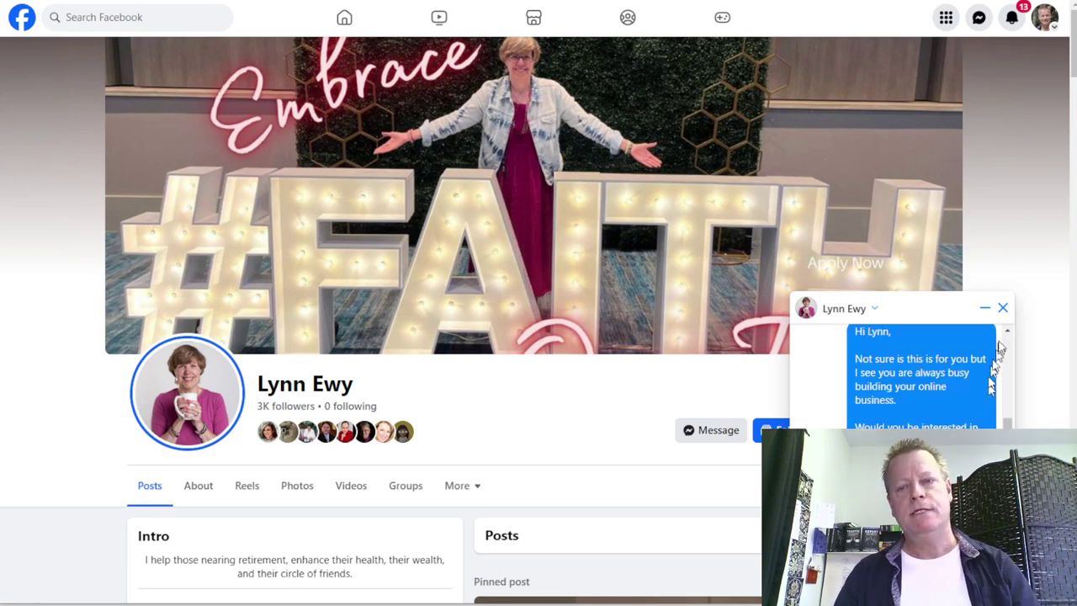
left_click(1003, 307)
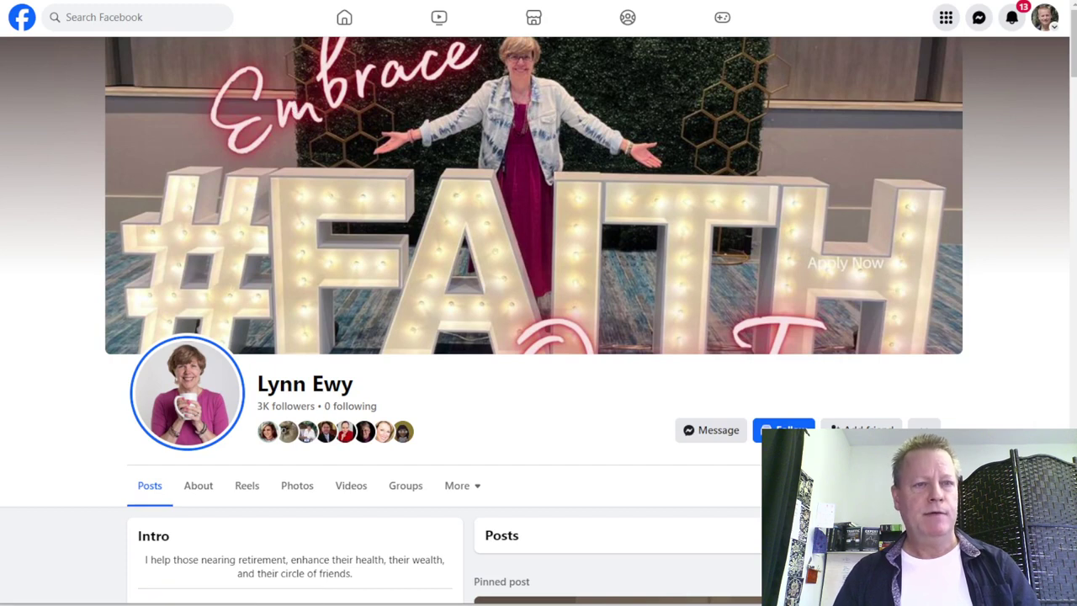
key("ctrl+w")
Save the row 8 lead with 1 comment, 3 reactions, Sent PM Yes and status Contacted.
left_click(596, 370)
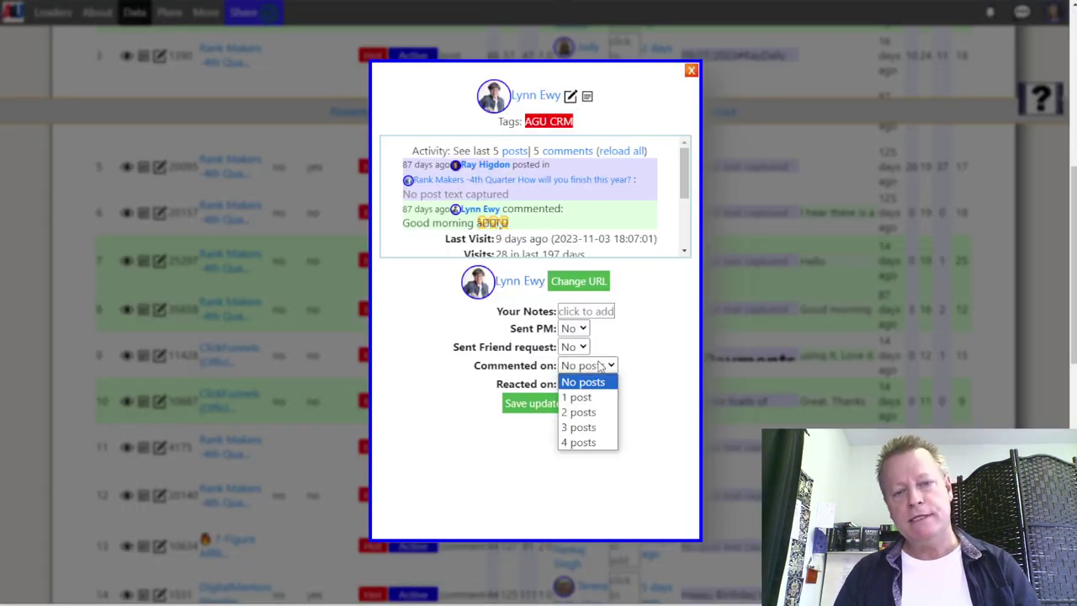
left_click(577, 397)
left_click(587, 384)
left_click(592, 445)
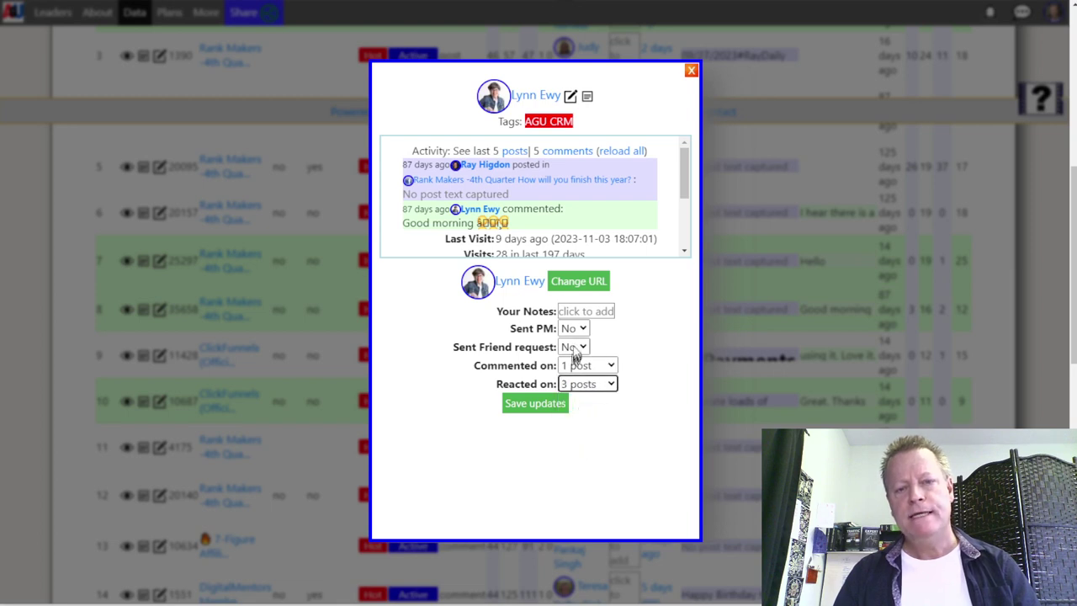
left_click(574, 334)
left_click(576, 357)
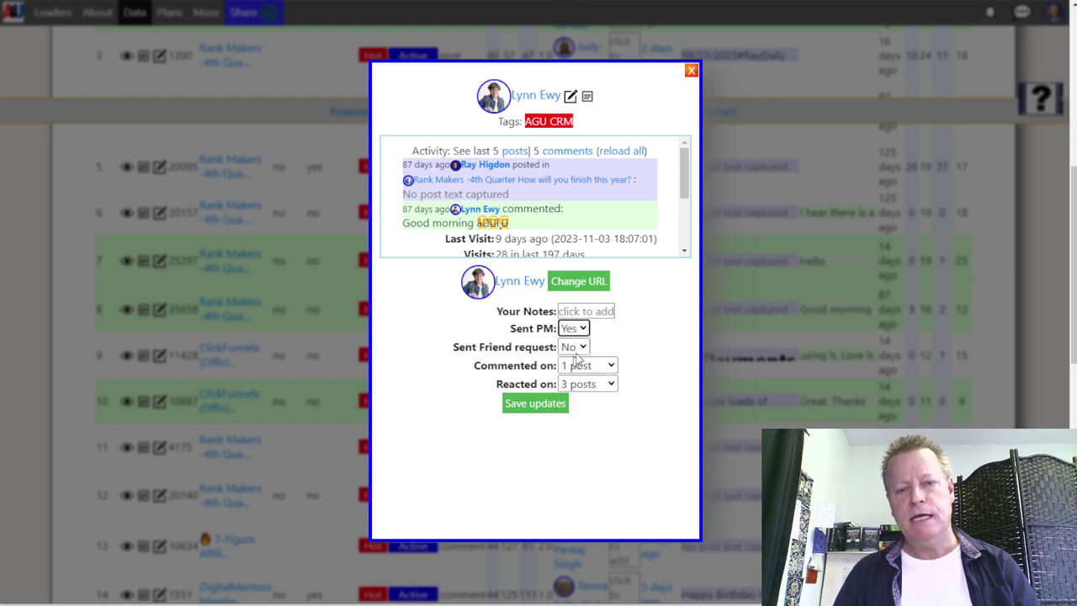
scroll(525, 248, "down", 3)
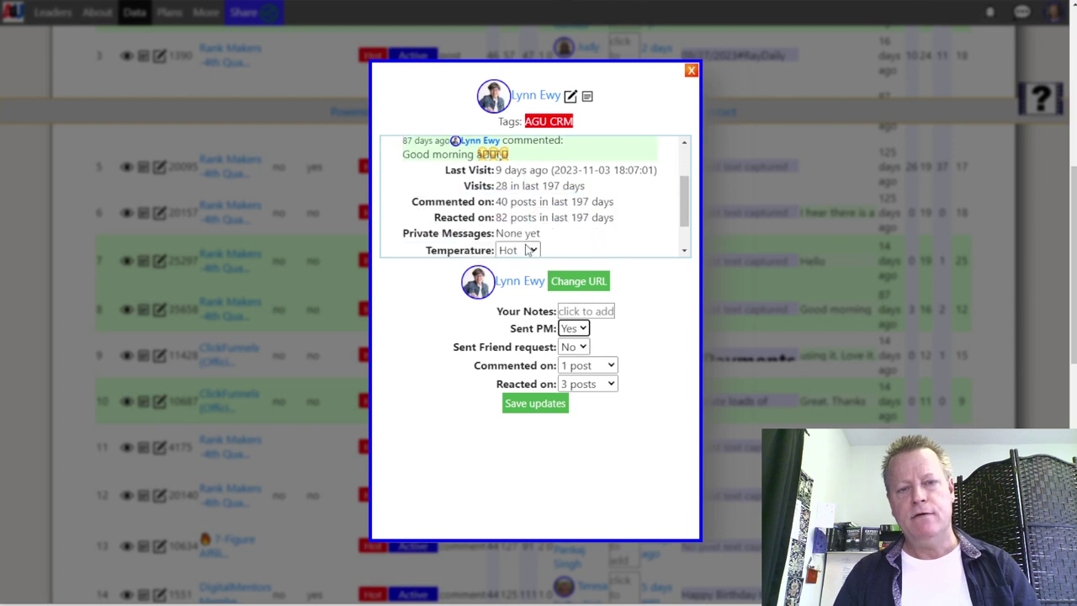
left_click(537, 225)
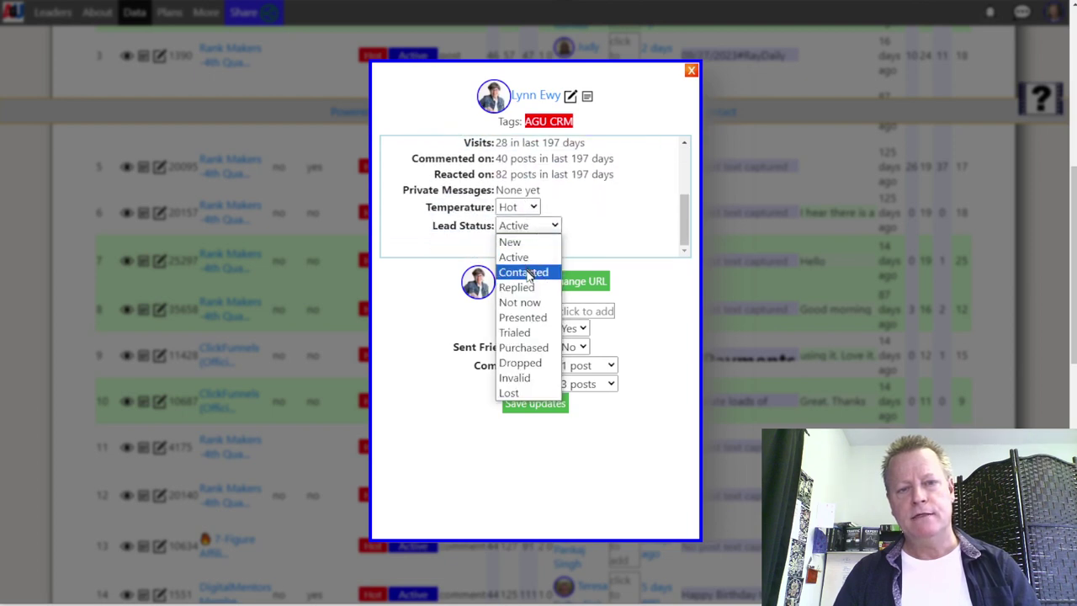
left_click(531, 270)
left_click(549, 405)
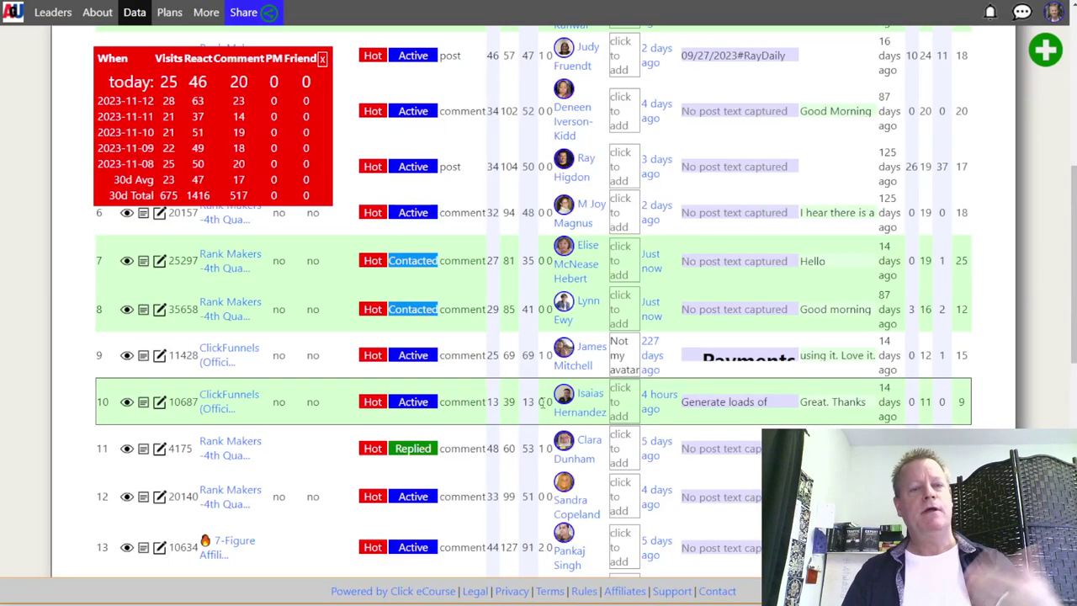
Change the row 11 lead's status from Replied to Active and save the record.
left_click(573, 458)
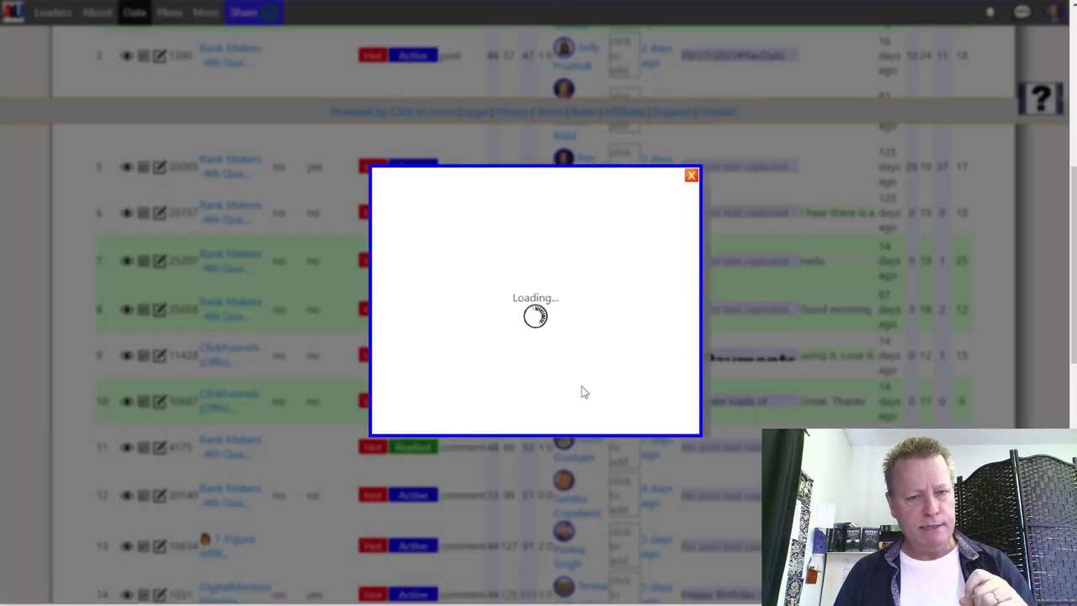
scroll(522, 239, "down", 3)
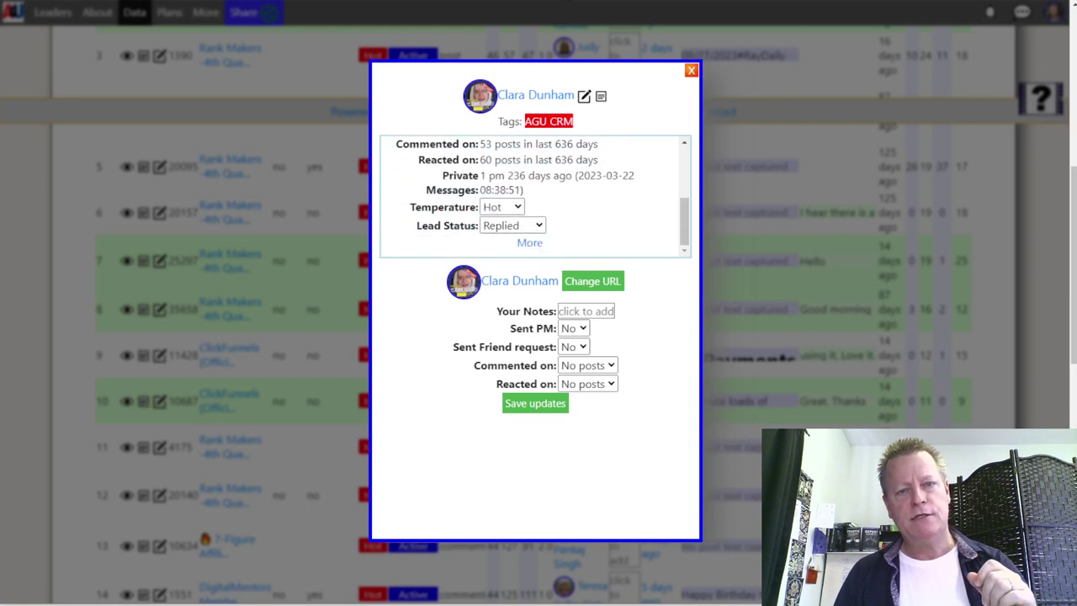
left_click(517, 227)
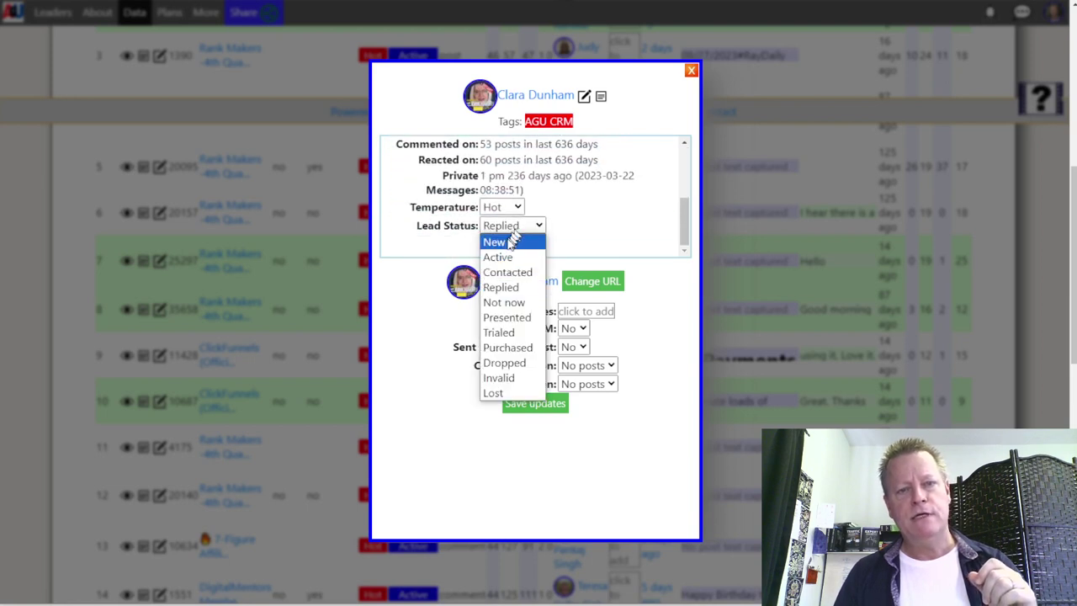
left_click(506, 256)
left_click(635, 397)
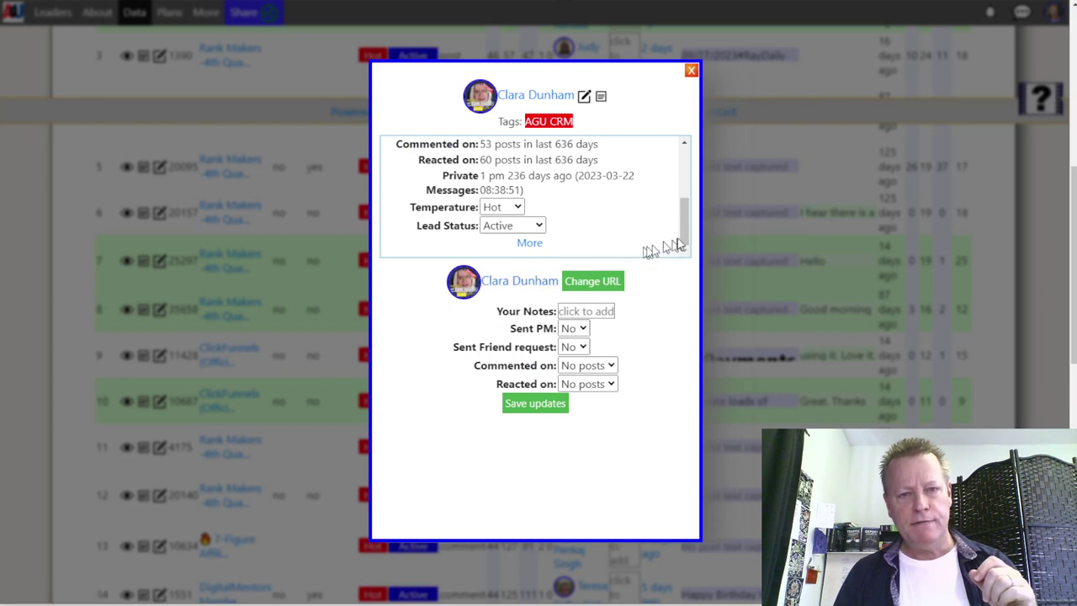
left_click_drag(689, 238, 677, 214)
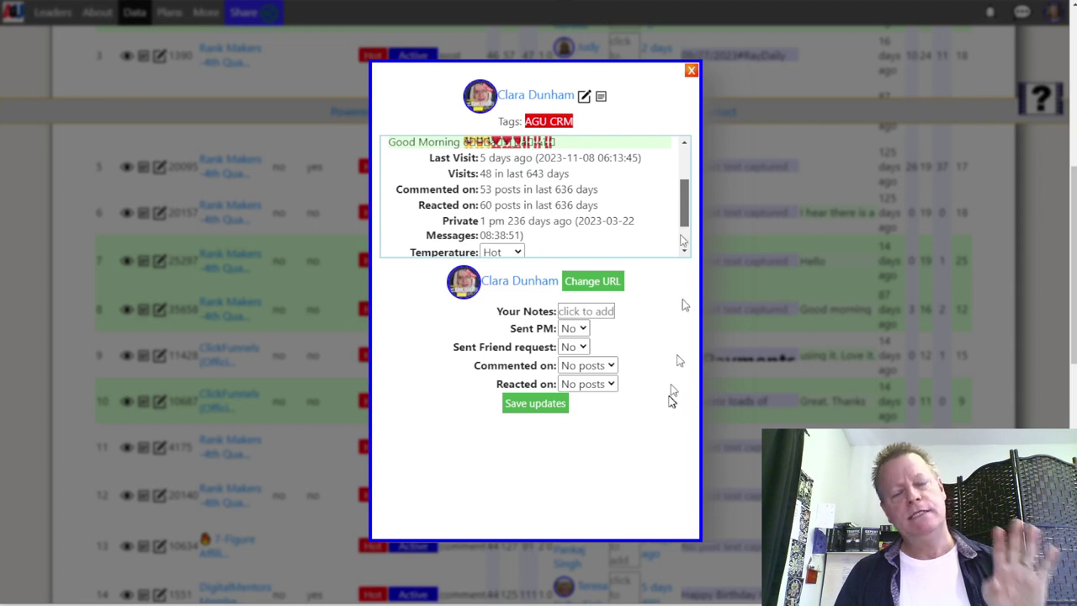
left_click(543, 404)
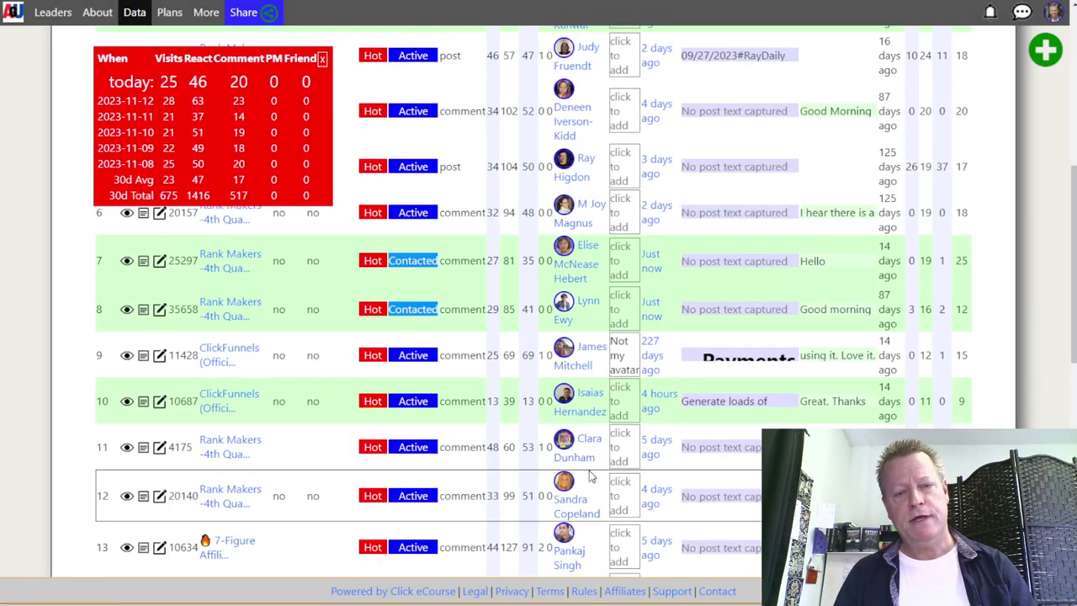
Open the row 18 lead's record and go to their Facebook profile.
scroll(482, 477, "down", 4)
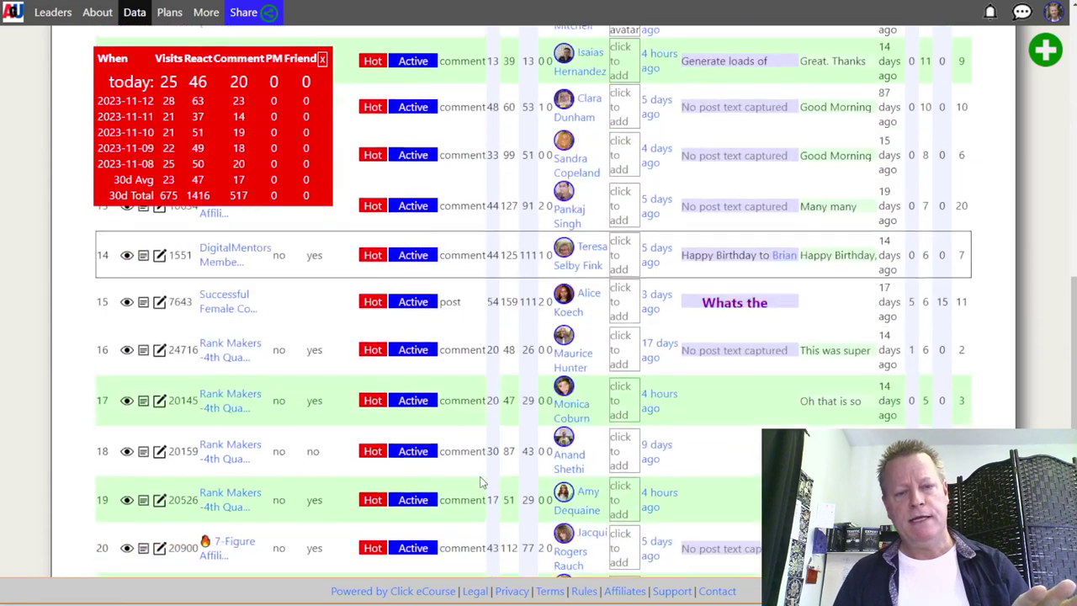
left_click(574, 460)
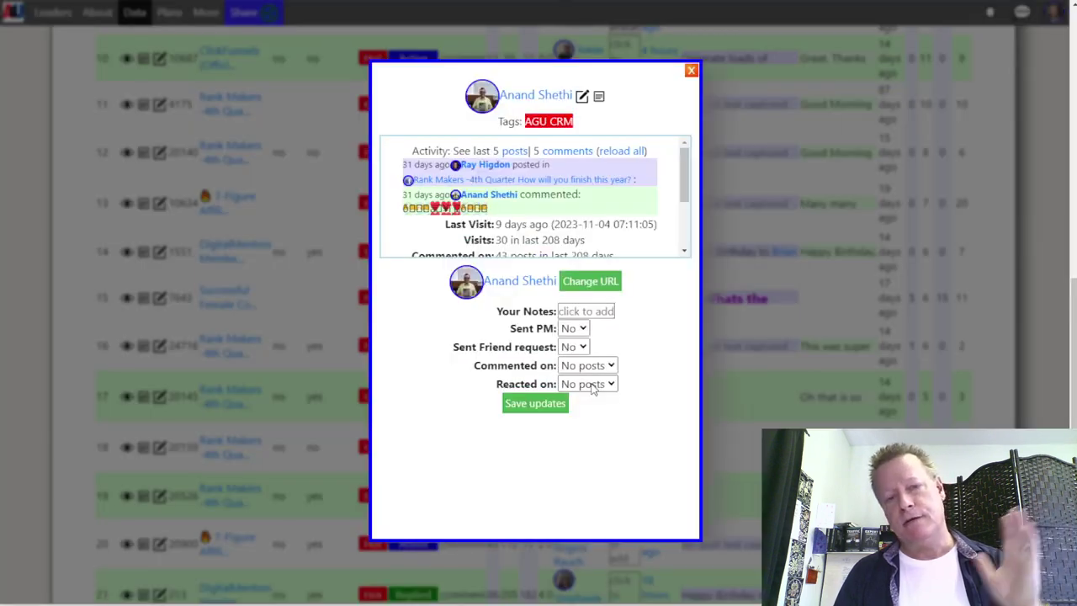
left_click(517, 288)
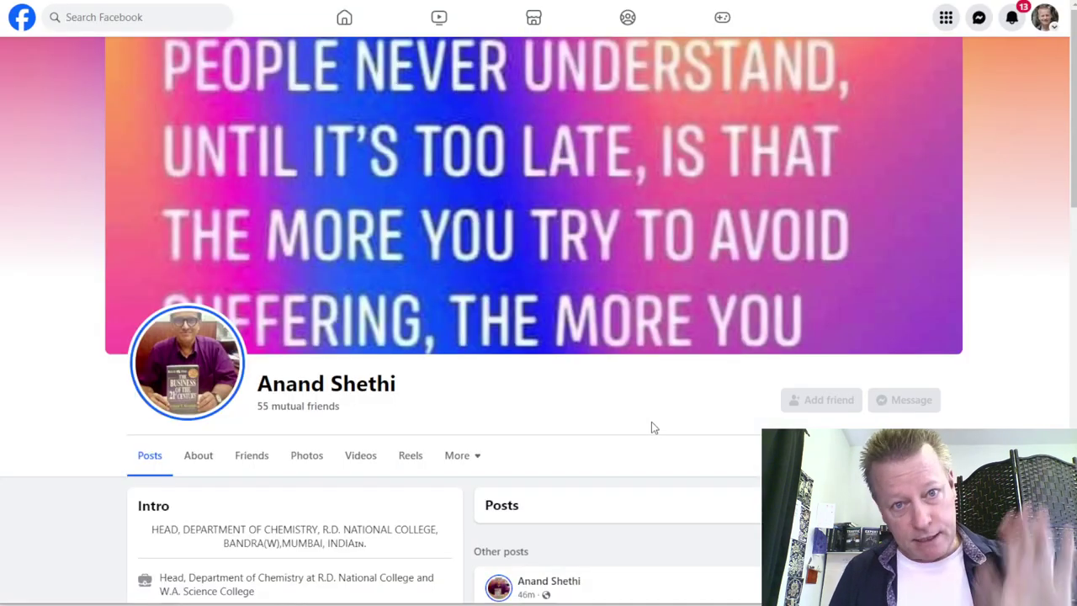
React Love to the row 18 lead's shared post.
scroll(652, 423, "down", 5)
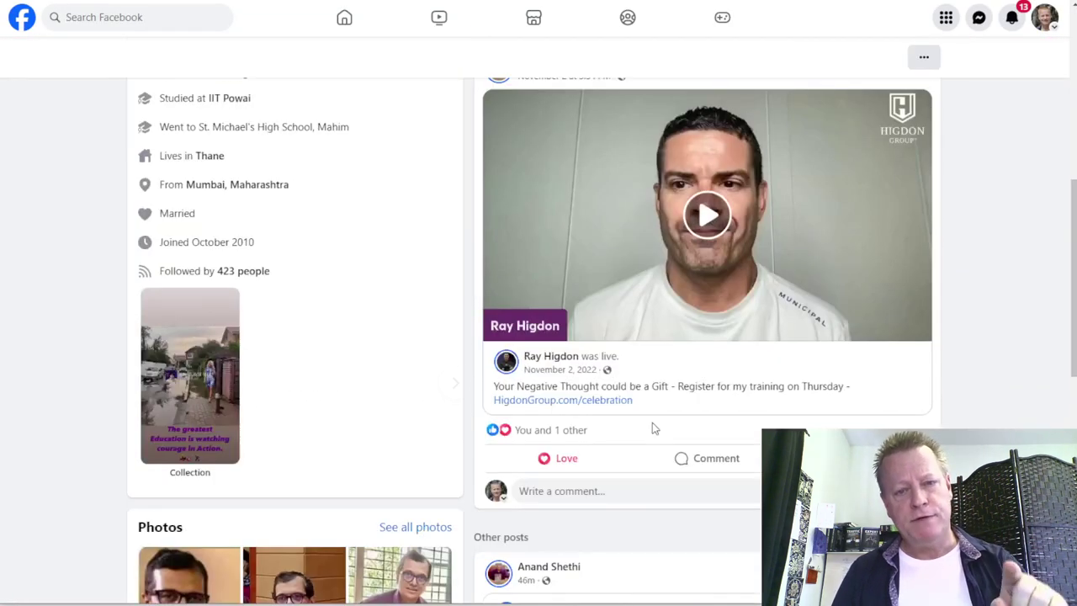
scroll(652, 422, "down", 5)
scroll(652, 423, "up", 2)
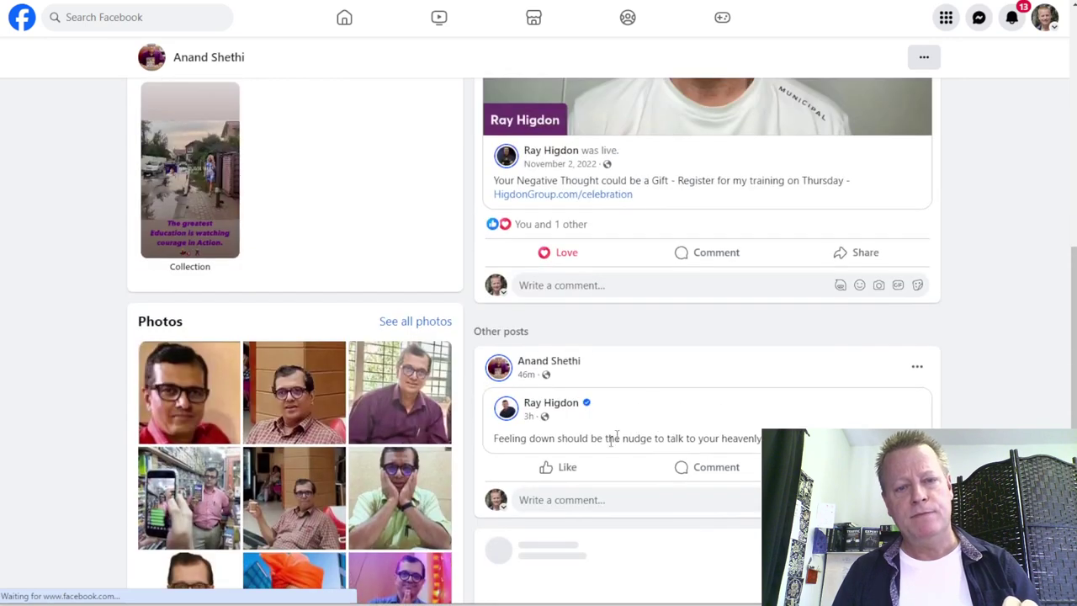
scroll(577, 429, "up", 3)
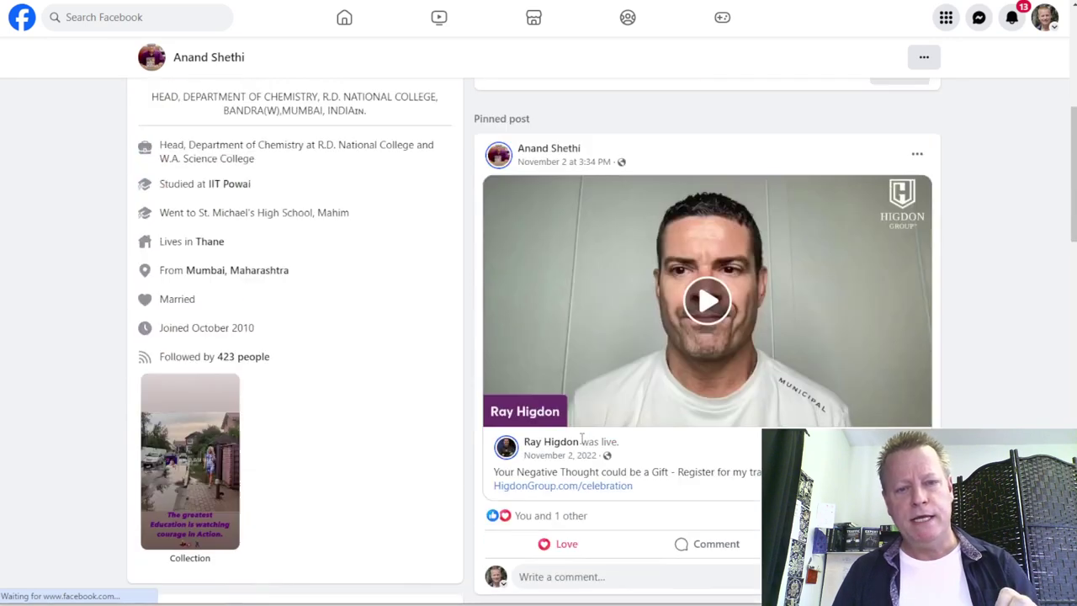
scroll(581, 437, "down", 5)
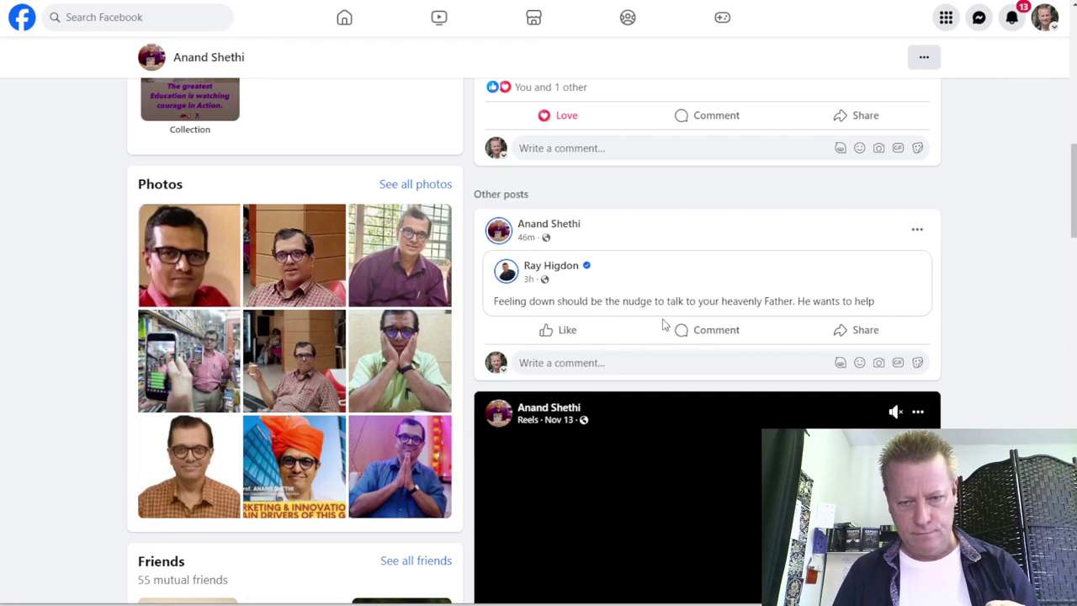
mouse_move(581, 334)
left_click(535, 306)
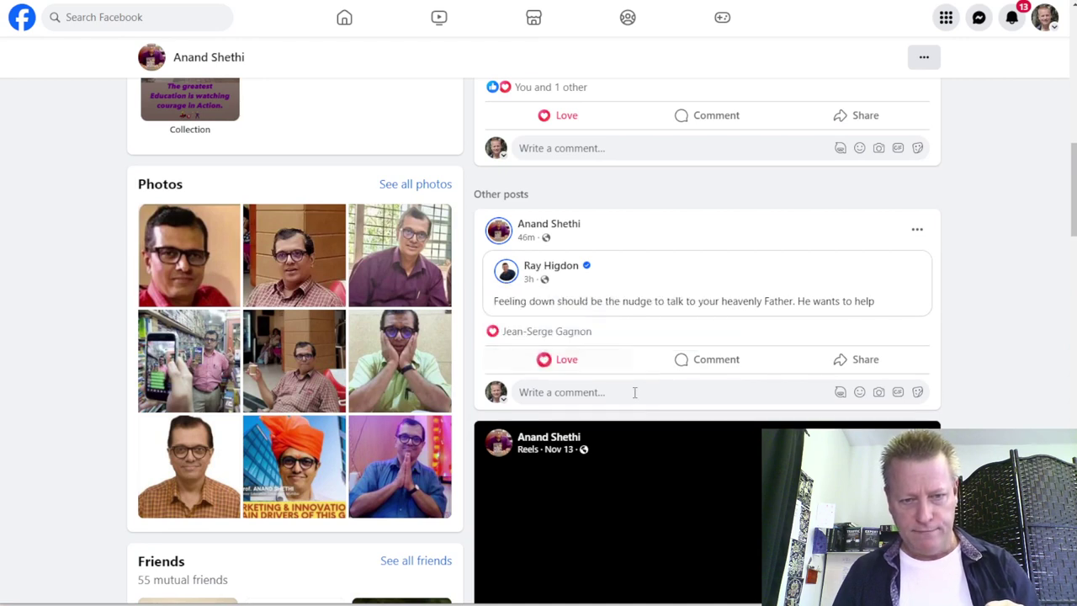
React Love to the video interview post and comment "What a great interview" on it.
scroll(634, 392, "down", 4)
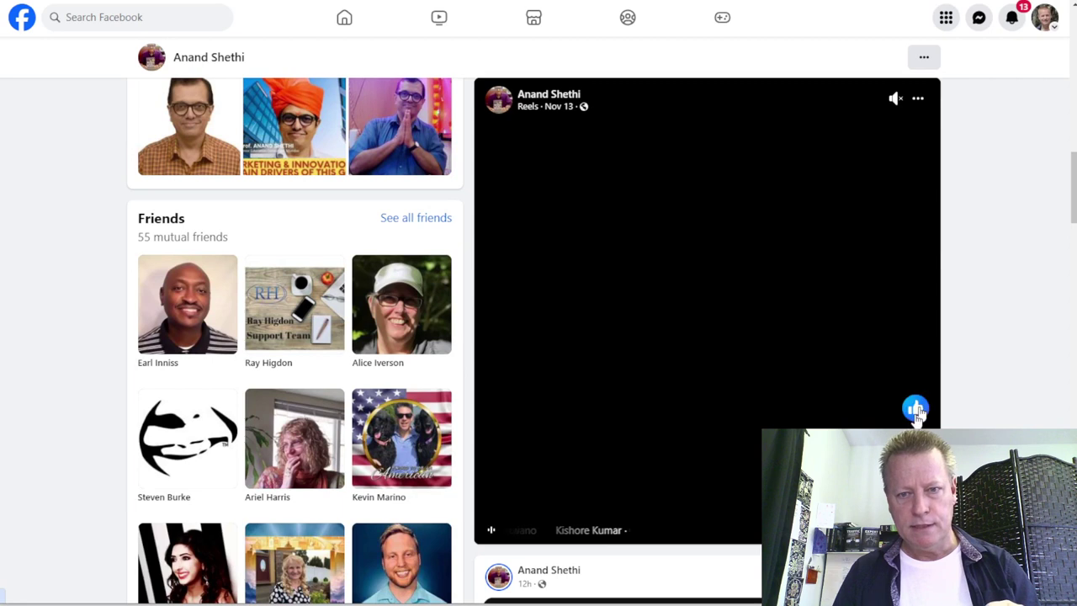
scroll(917, 416, "down", 4)
scroll(917, 416, "down", 3)
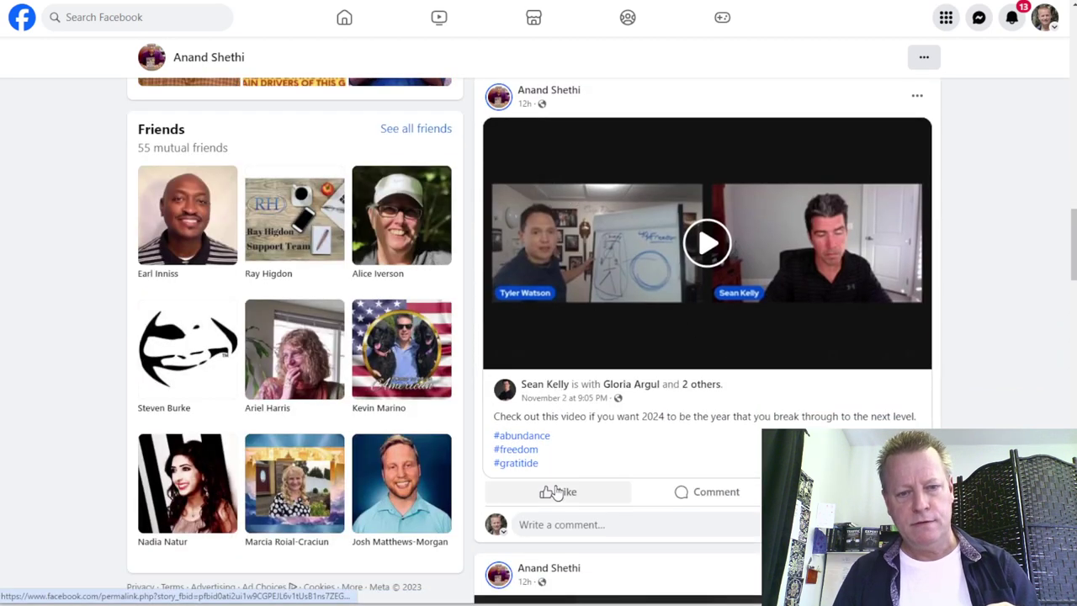
mouse_move(555, 491)
left_click(534, 463)
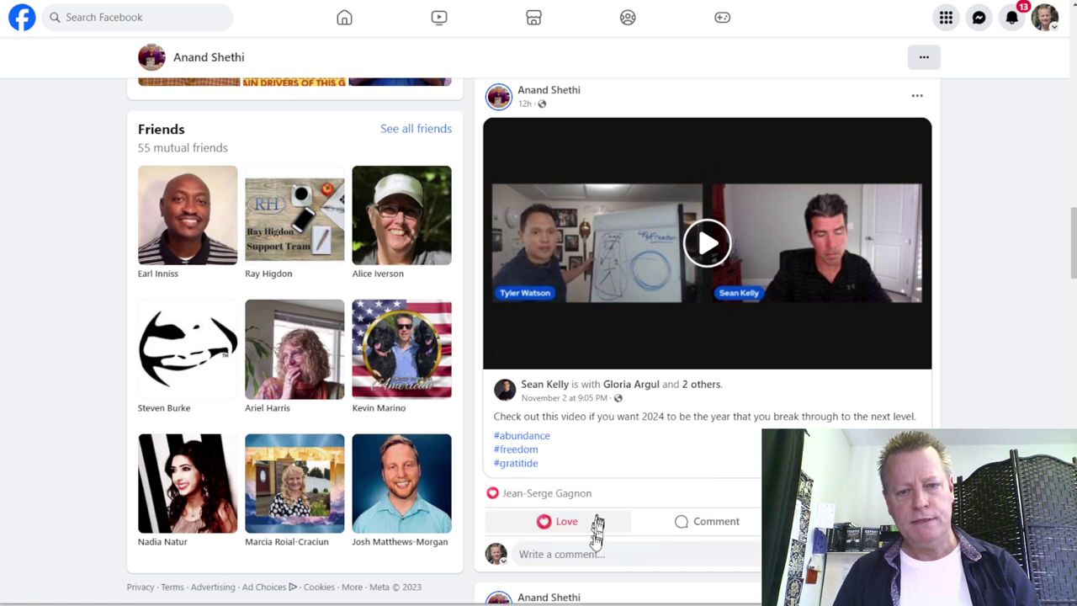
left_click(589, 551)
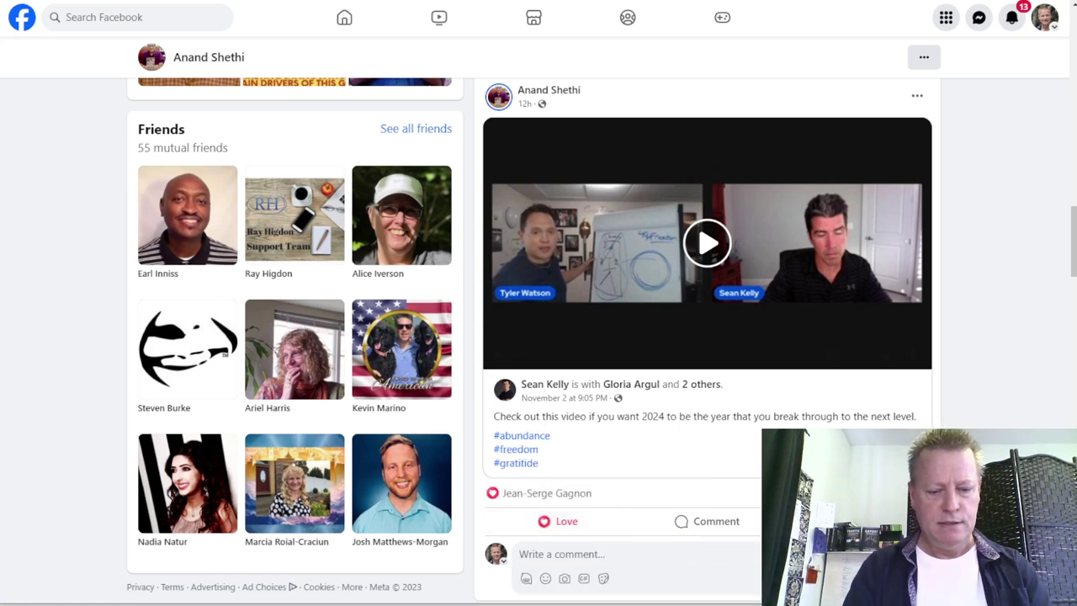
type("What a great interview")
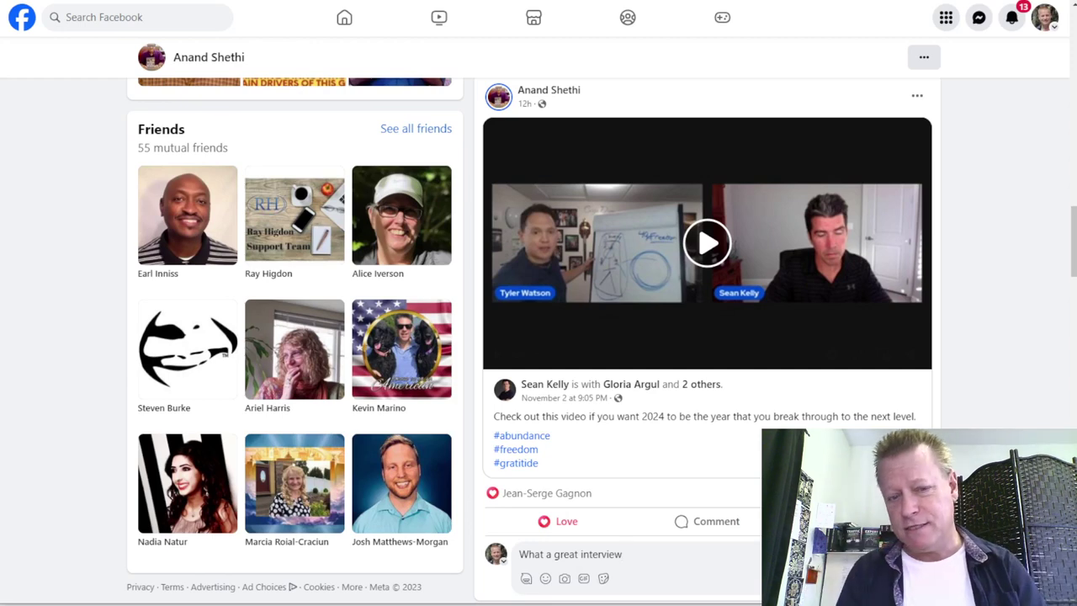
key("Return")
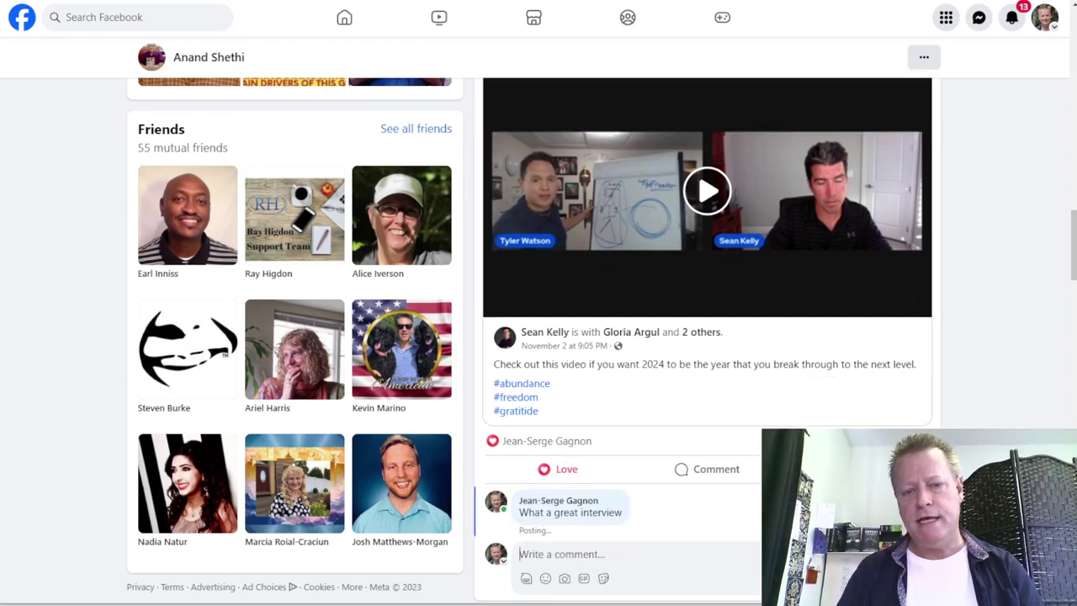
scroll(594, 541, "down", 3)
scroll(750, 484, "up", 5)
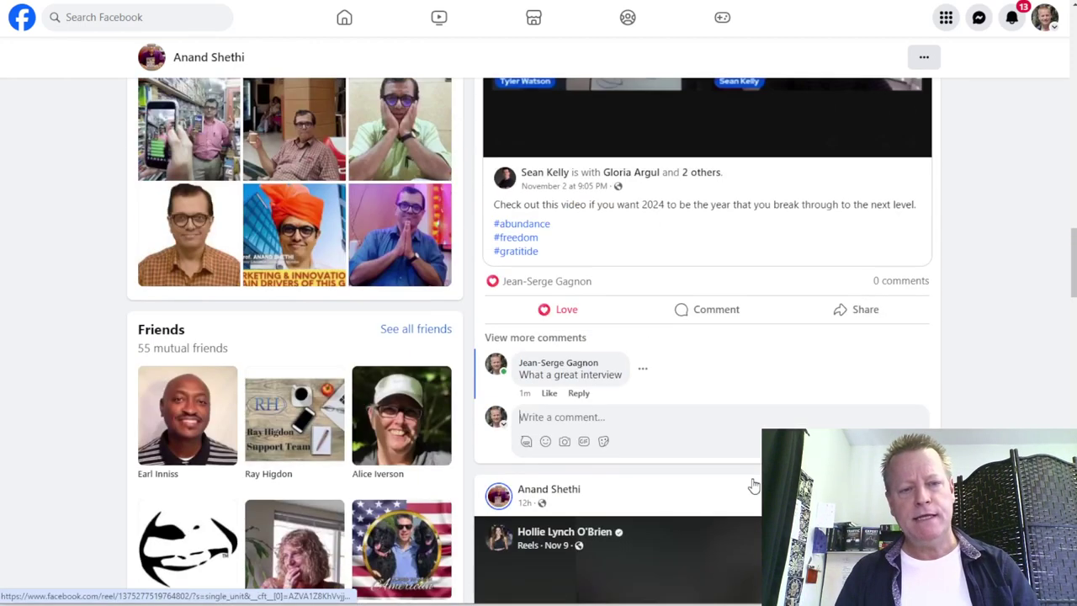
scroll(753, 486, "up", 10)
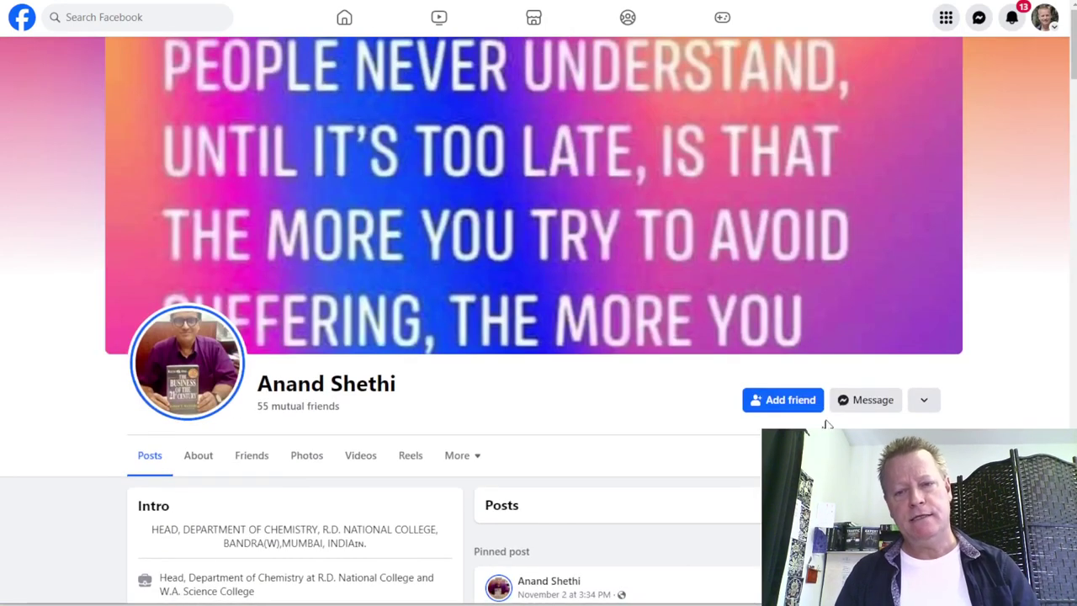
Send the row 18 lead the message about building their online business, then close the chat.
left_click(867, 399)
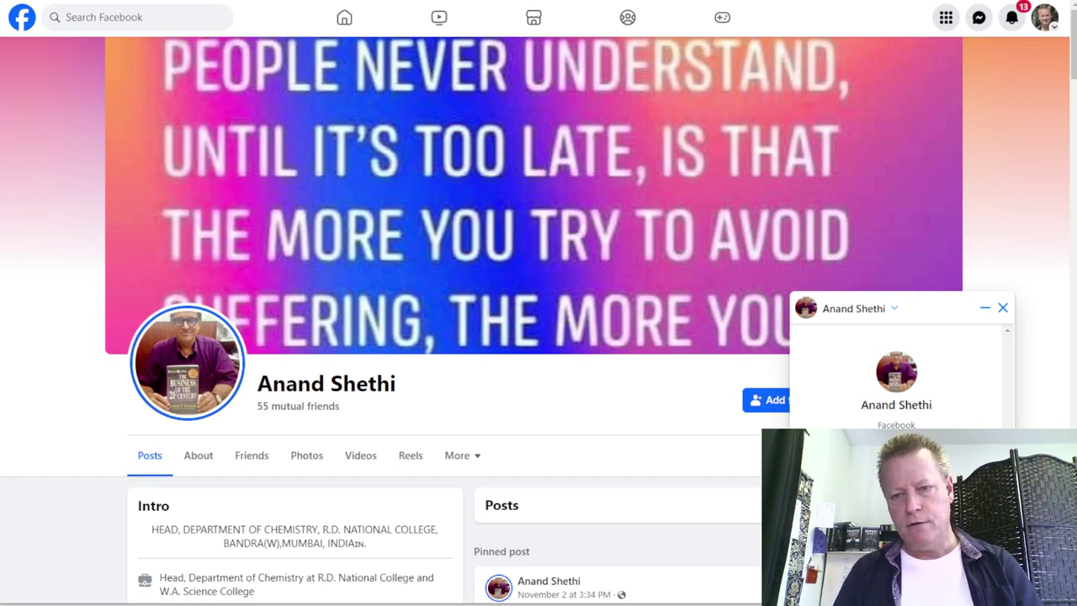
key("Return")
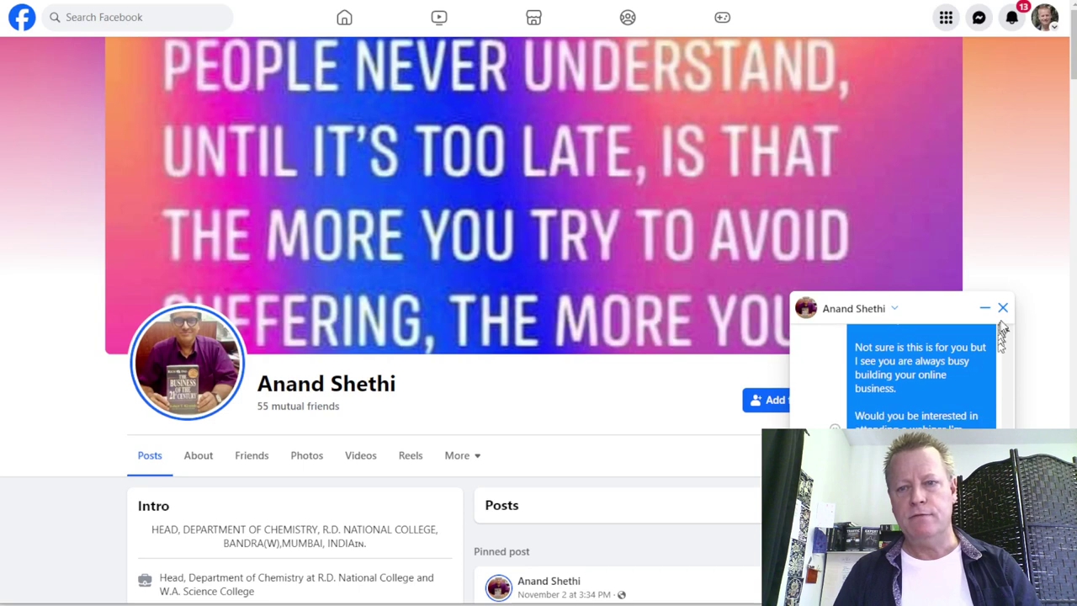
left_click(1002, 308)
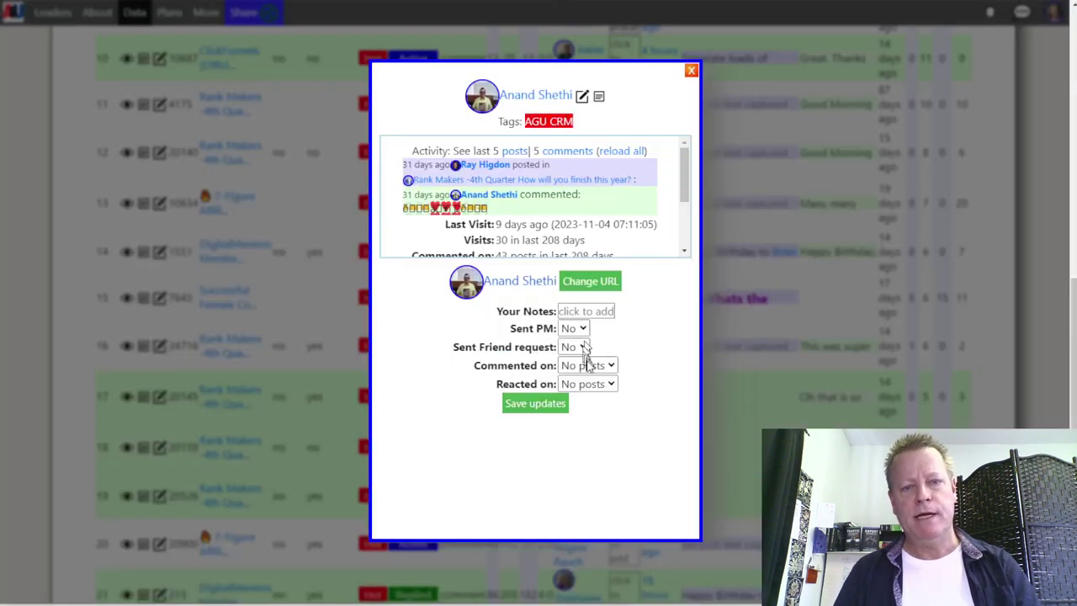
Save the row 18 record with Commented on 1, Reacted on 3, Sent PM Yes, status Contacted.
left_click(589, 365)
left_click(586, 398)
left_click(589, 384)
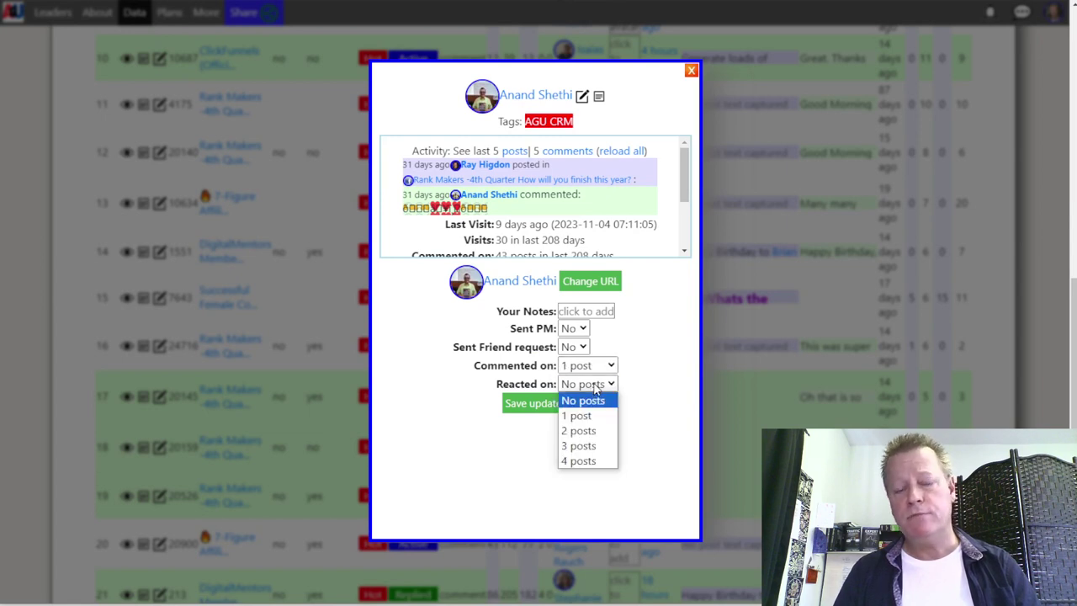
left_click(585, 445)
left_click(577, 331)
left_click(571, 359)
scroll(553, 242, "down", 2)
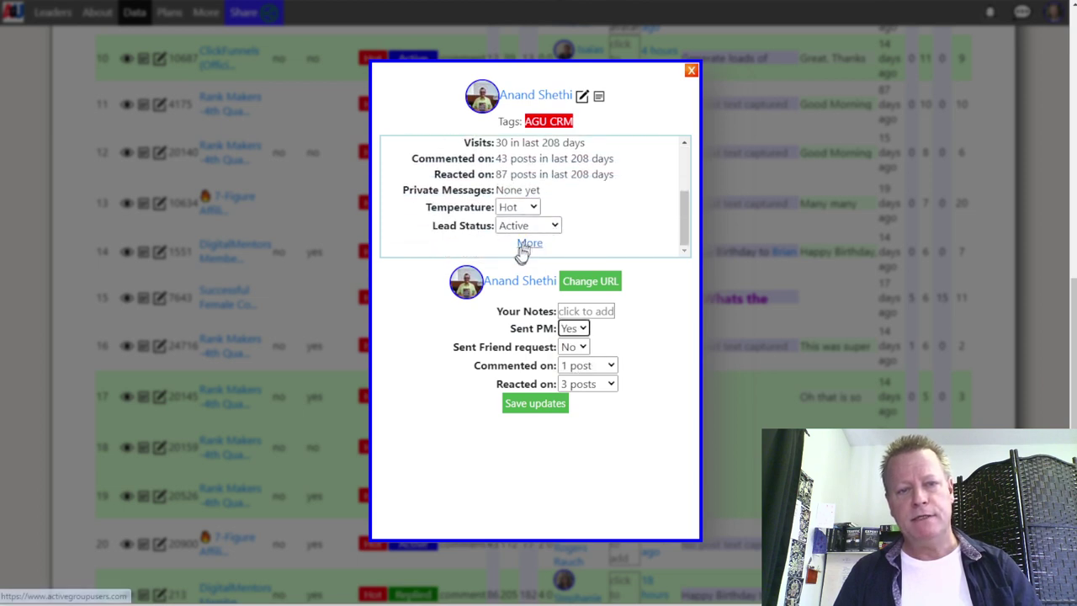
left_click(526, 227)
left_click(522, 269)
left_click(549, 406)
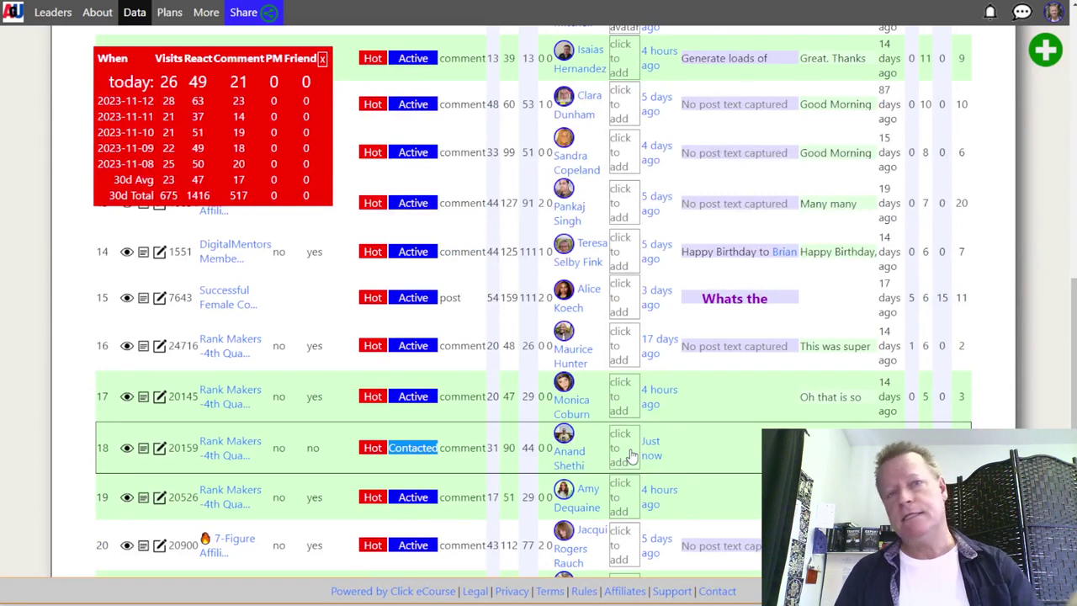
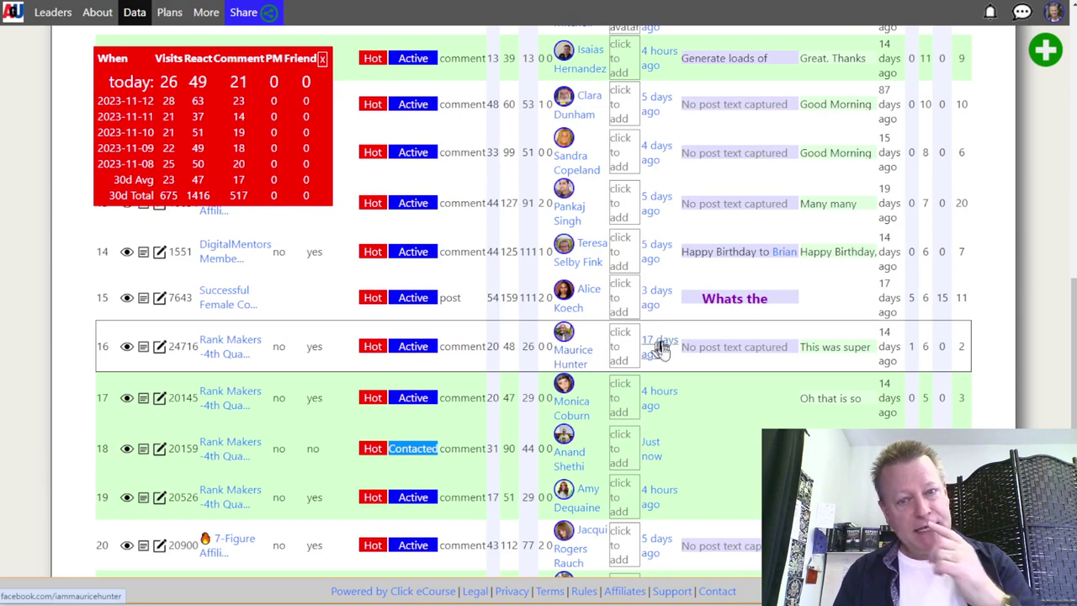
Open the row 16 member's CRM record and bring their Visits, Commented on and Reacted on activity into view.
left_click(573, 351)
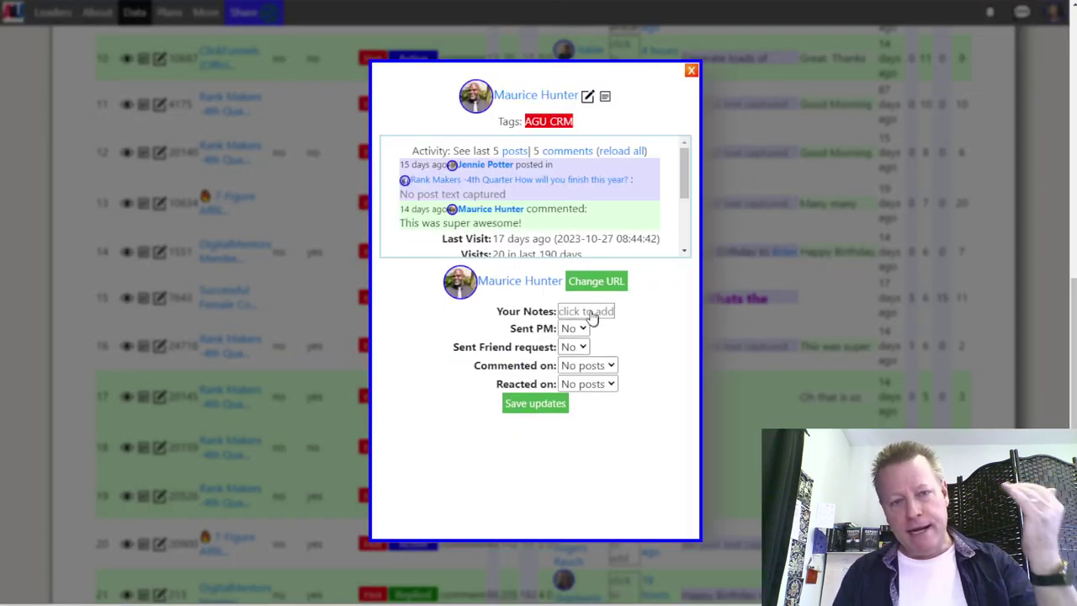
left_click_drag(682, 186, 682, 222)
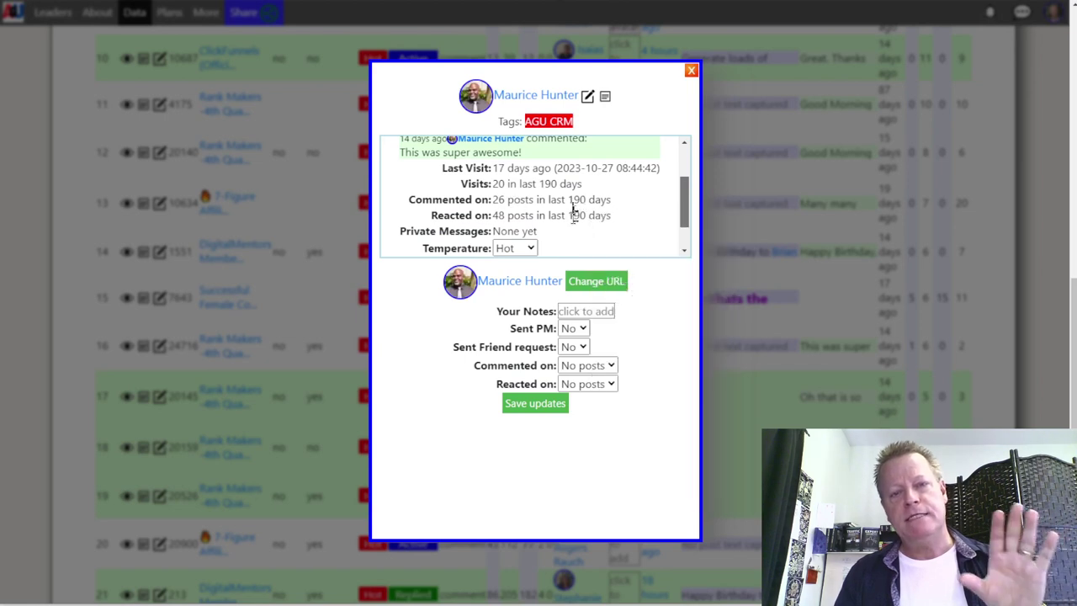
mouse_move(530, 202)
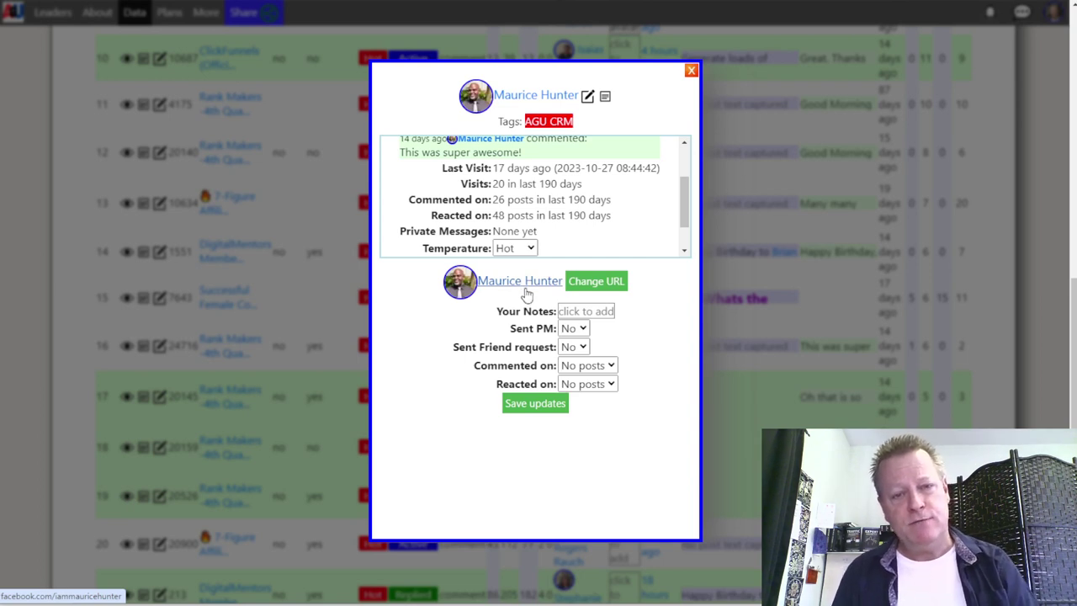
Open the member's Facebook profile and scroll down to their 'Reset.. Restart.. Refocus..' post.
left_click(525, 287)
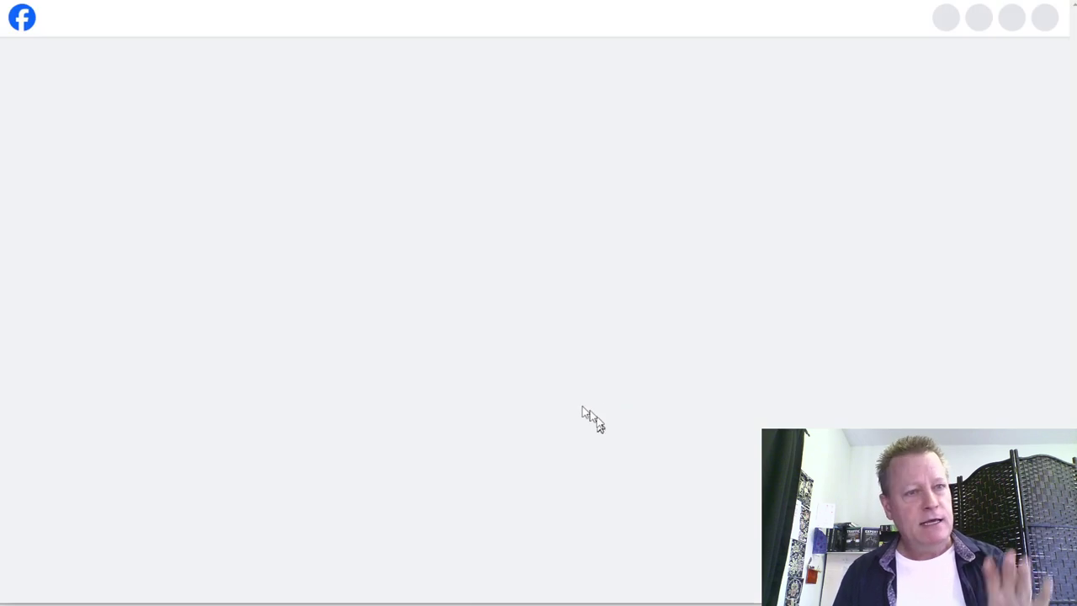
scroll(599, 404, "down", 8)
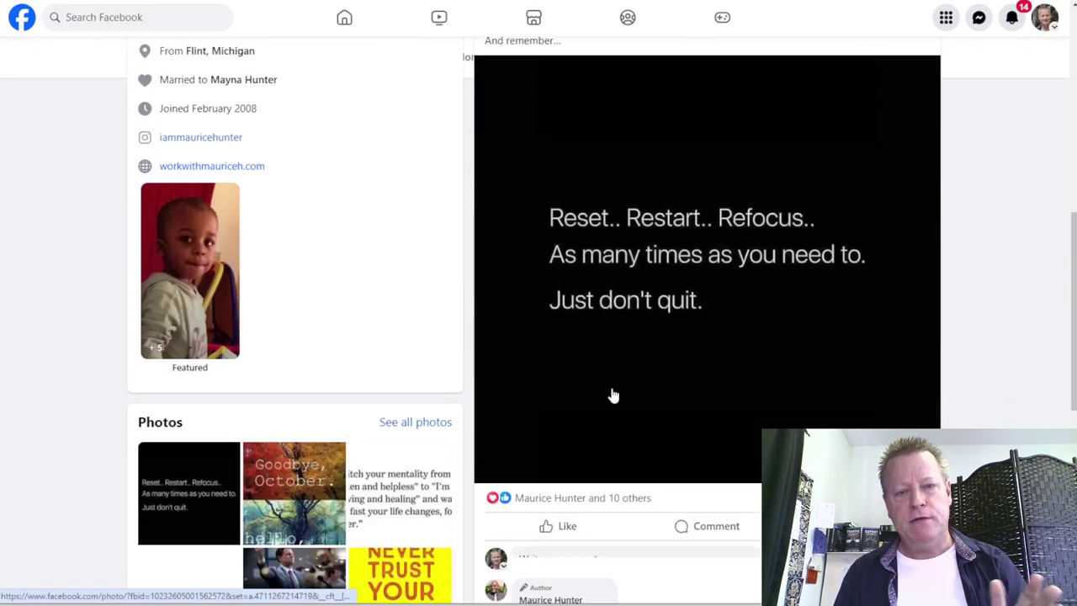
scroll(610, 395, "up", 8)
scroll(655, 399, "down", 3)
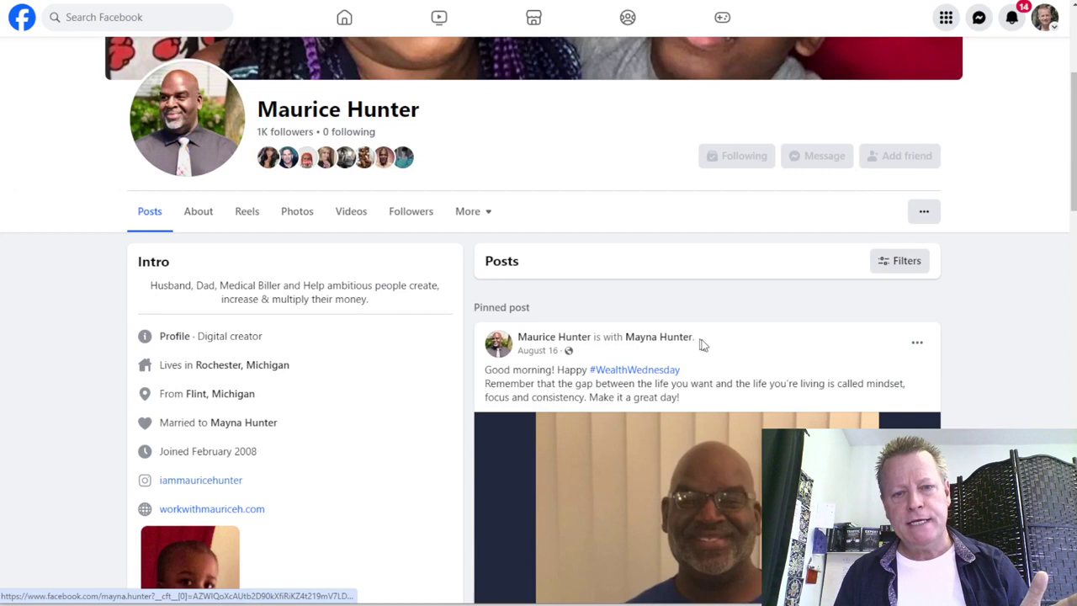
scroll(699, 344, "down", 4)
scroll(738, 438, "down", 2)
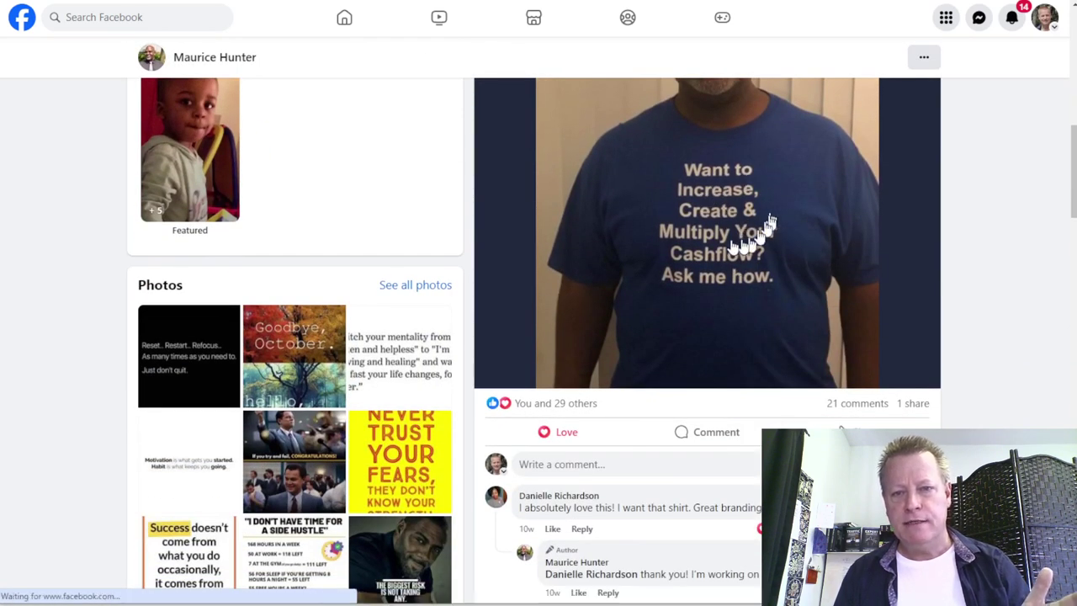
scroll(604, 484, "down", 7)
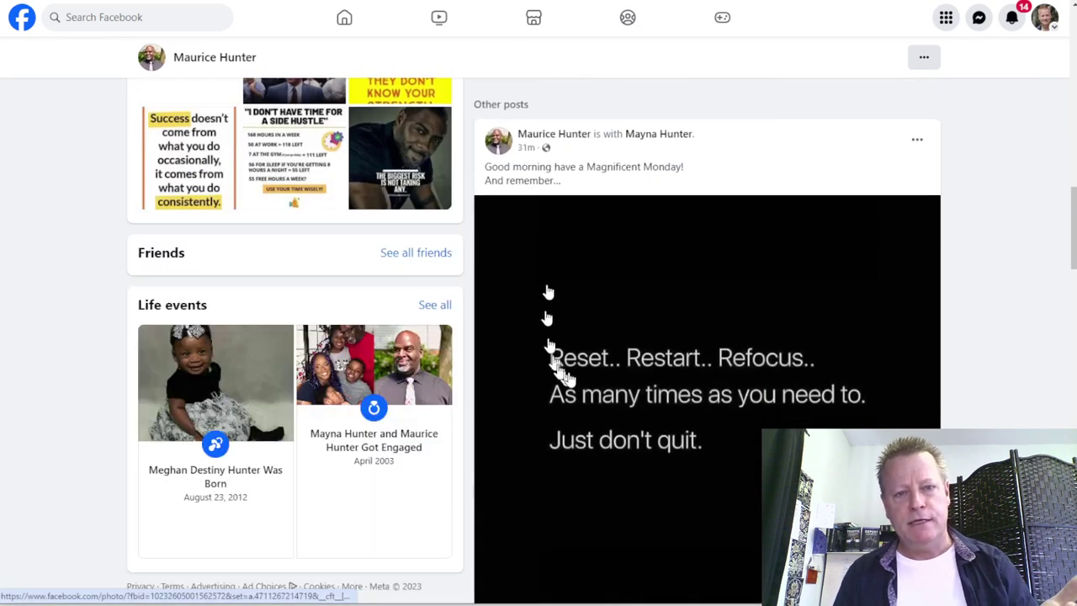
scroll(584, 368, "down", 2)
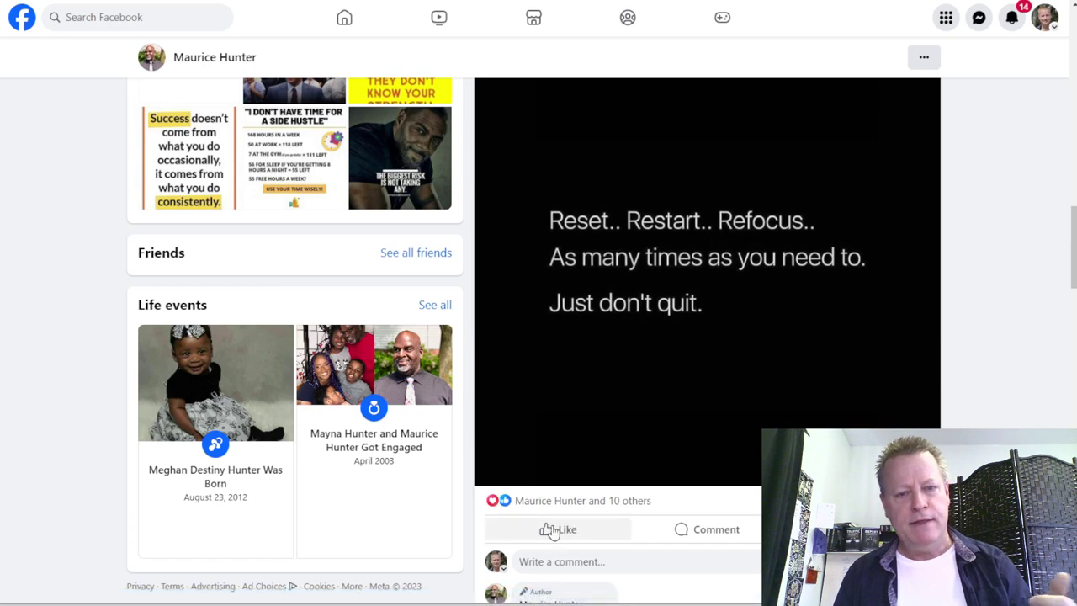
Love the 'Just don't quit' post and comment 'Exactly, the only way to loose is to quit!'.
mouse_move(549, 530)
left_click(531, 497)
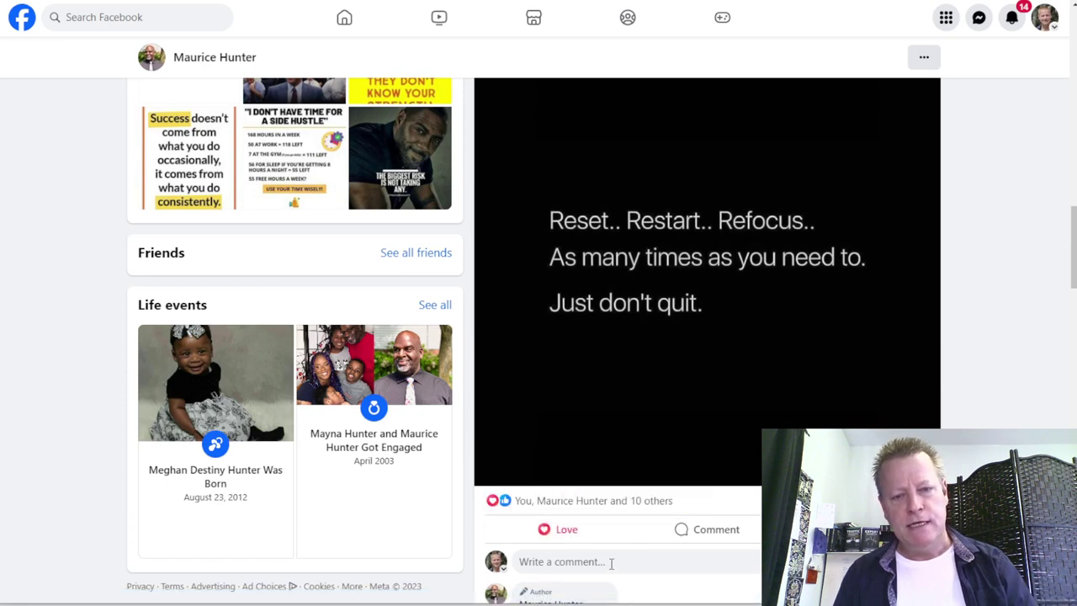
left_click(611, 562)
type("Exact")
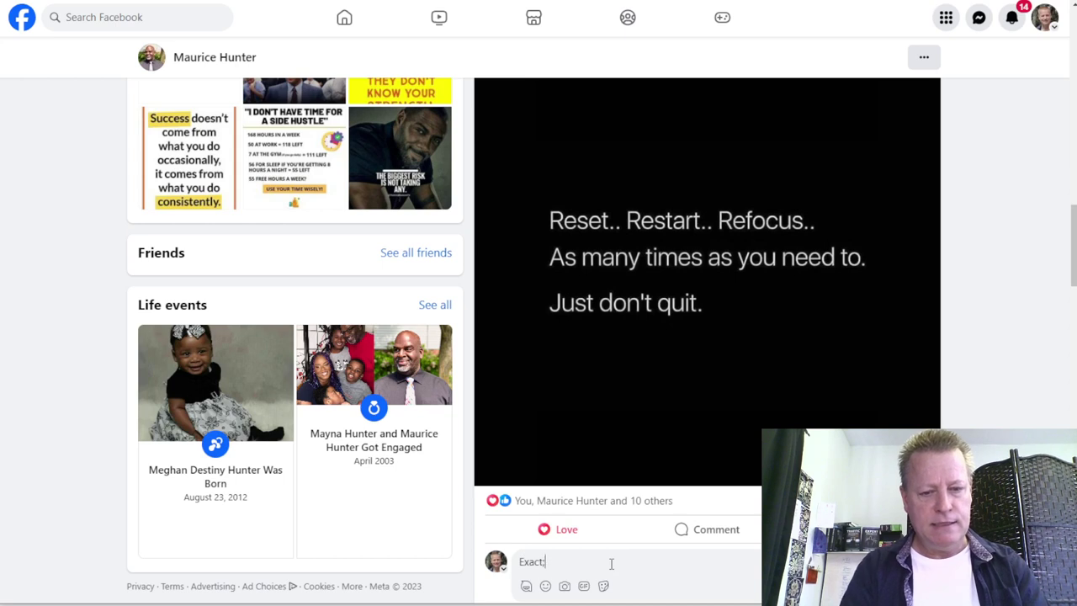
type("y, the only way to loose is to quit!")
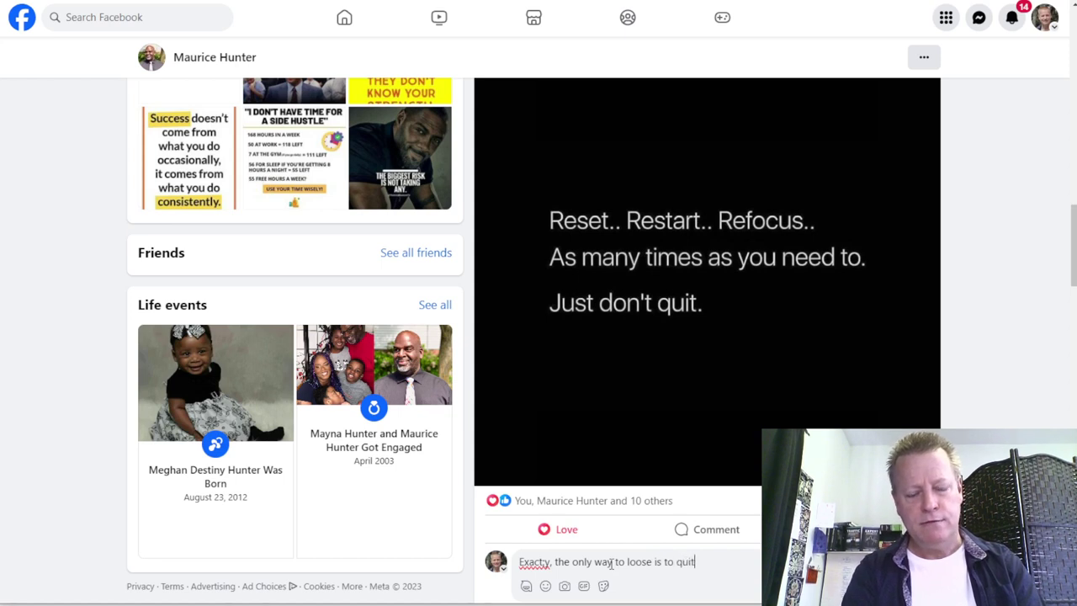
right_click(545, 561)
left_click(570, 313)
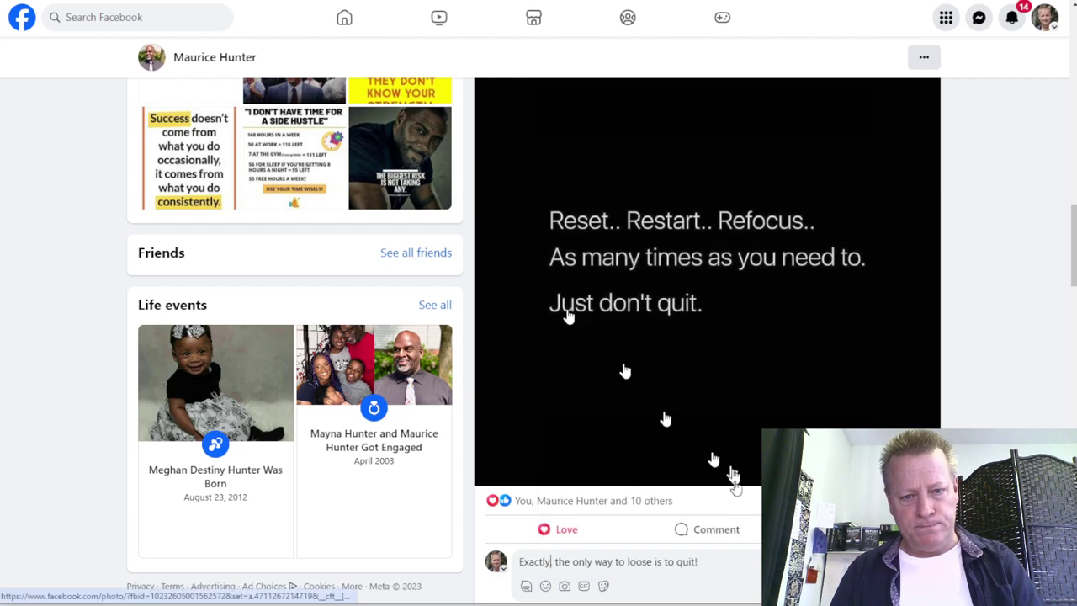
scroll(733, 476, "down", 2)
key("Return")
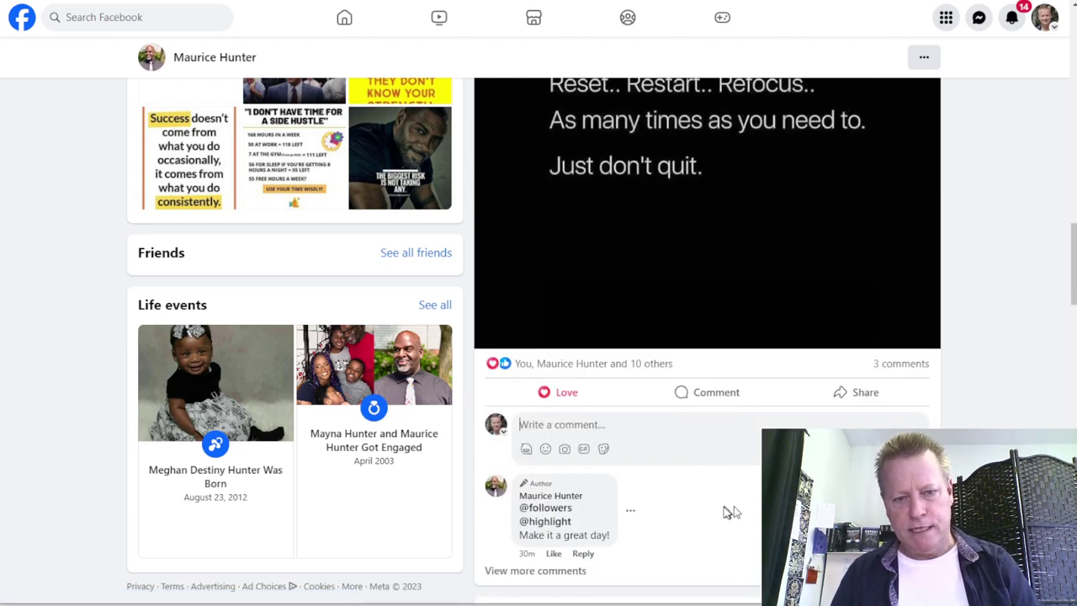
React with Love to the member's Happy Winsday post.
scroll(728, 510, "down", 3)
scroll(747, 508, "down", 3)
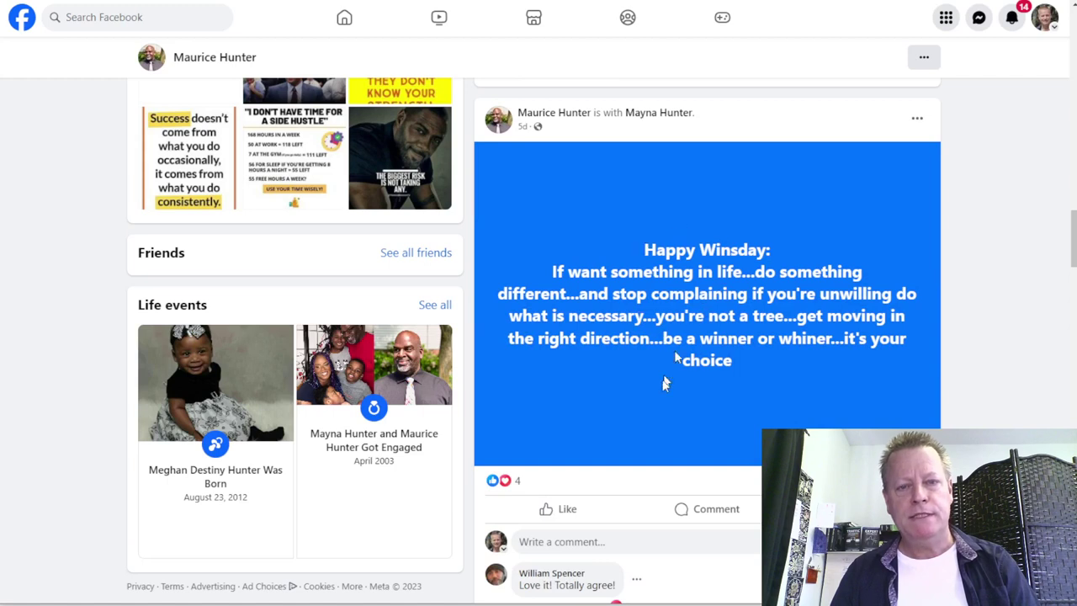
mouse_move(555, 511)
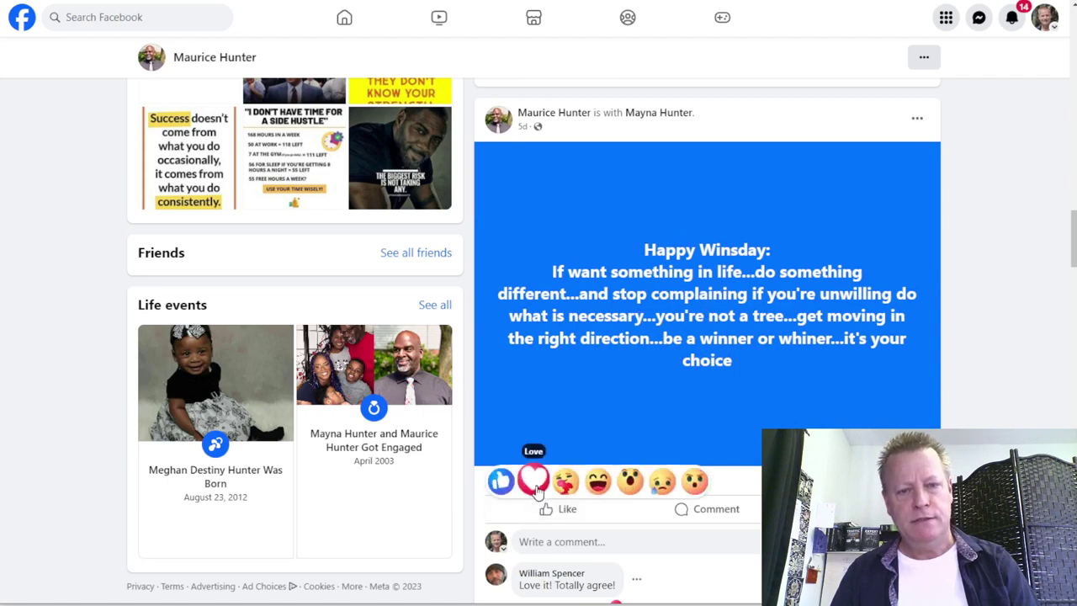
left_click(533, 480)
scroll(642, 520, "down", 3)
scroll(642, 521, "down", 4)
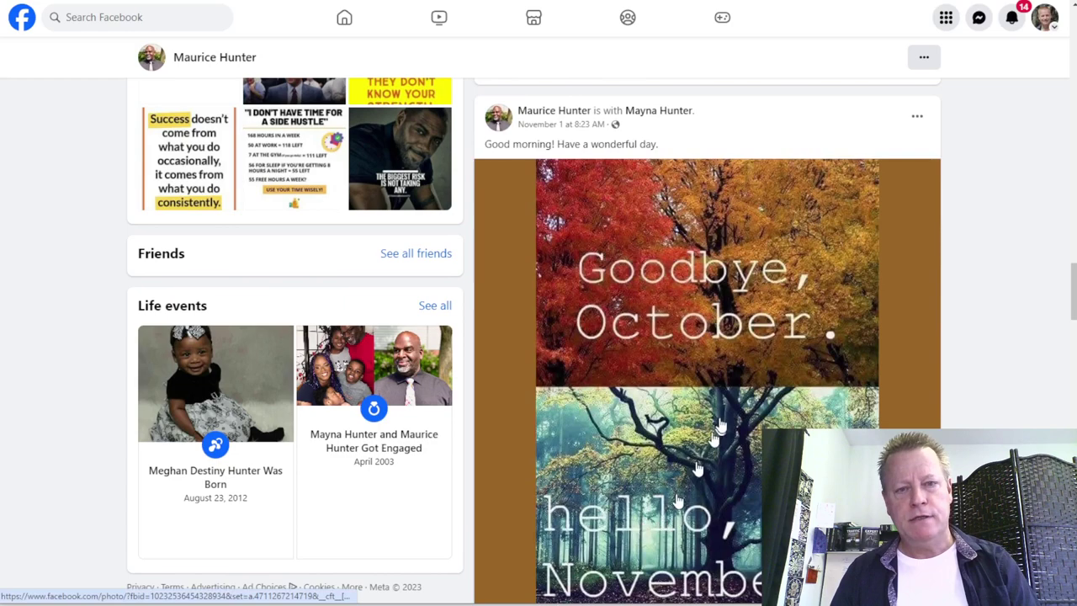
scroll(716, 423, "down", 3)
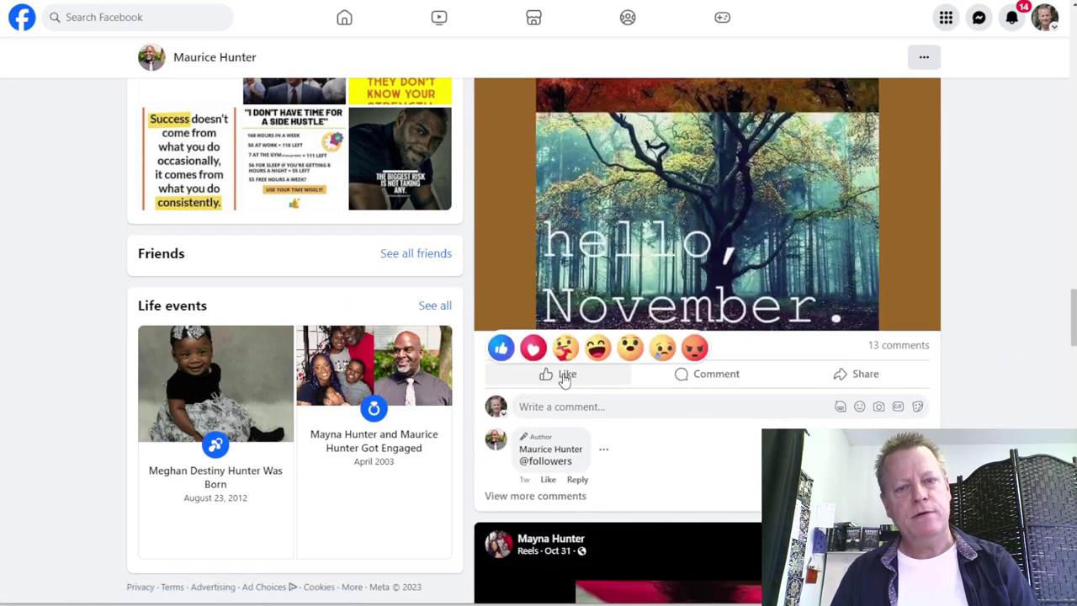
scroll(683, 408, "down", 10)
scroll(683, 408, "up", 5)
scroll(684, 408, "down", 14)
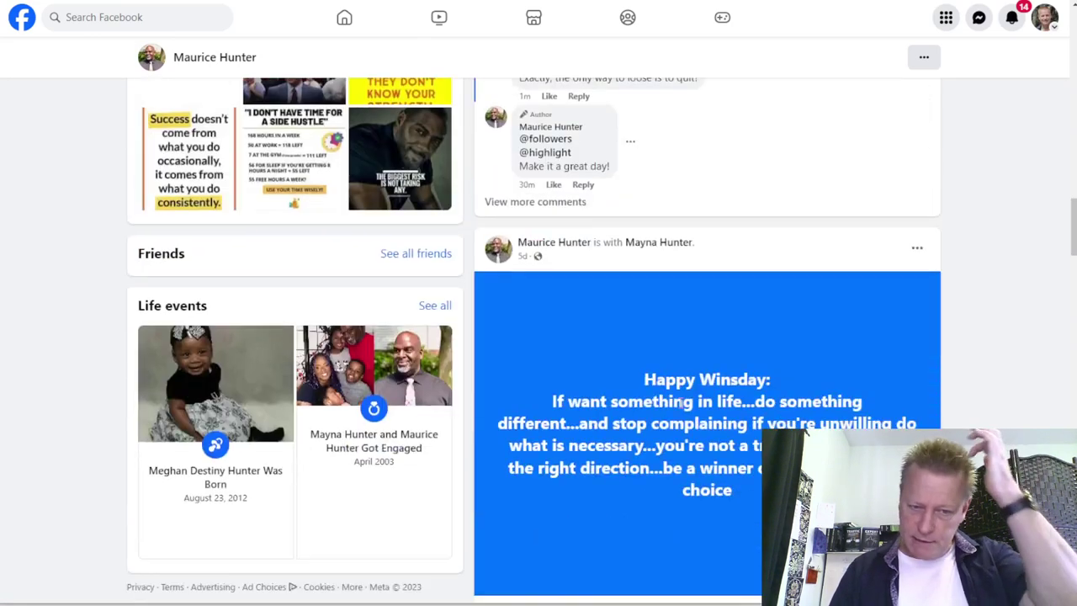
scroll(681, 410, "up", 12)
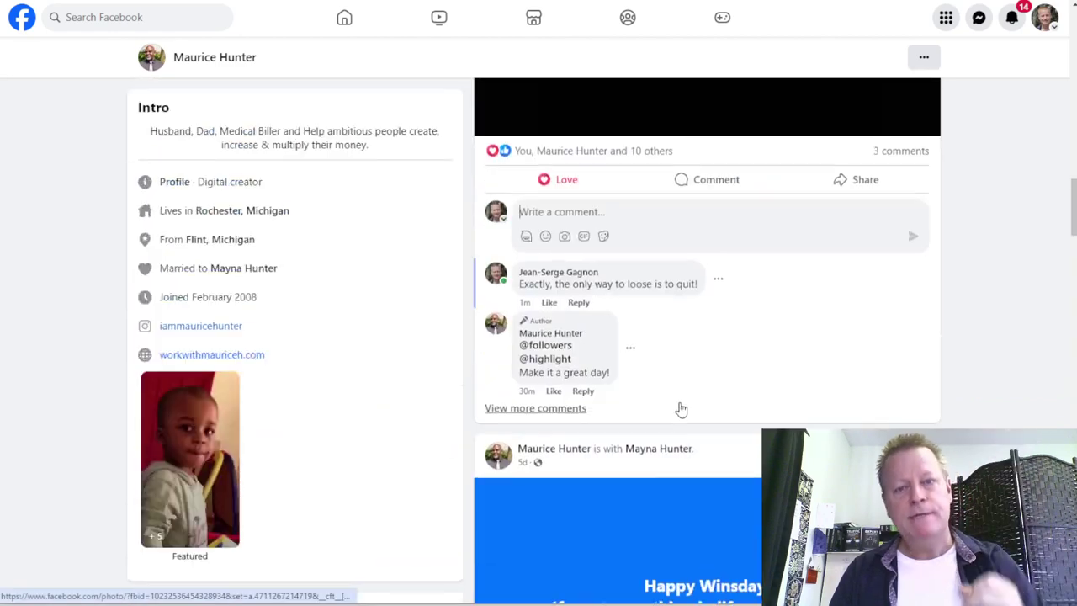
scroll(682, 410, "up", 5)
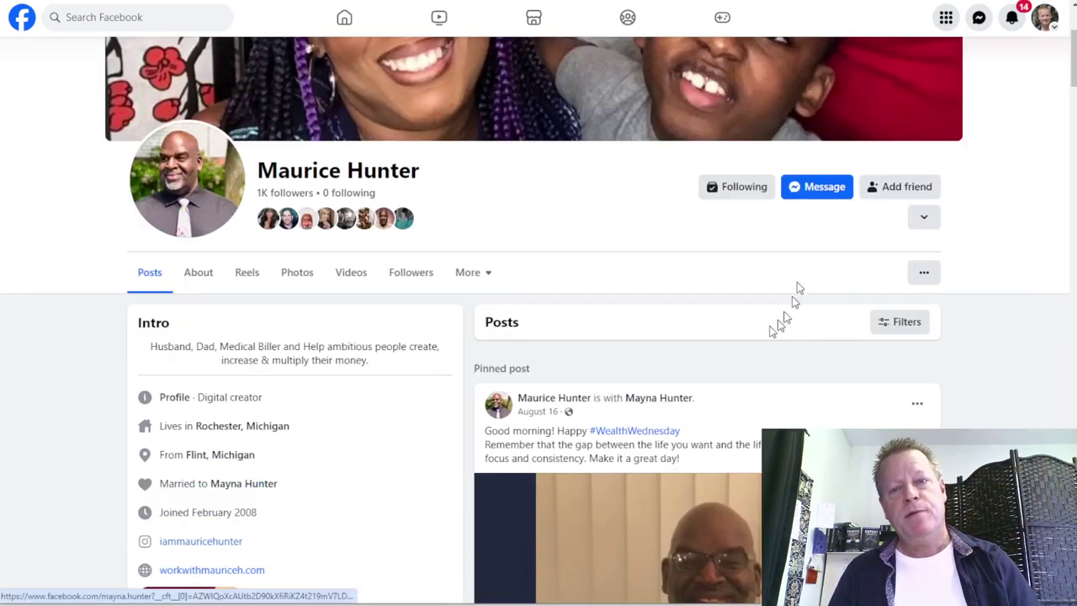
Send the member a private message about building their online business, then close the chat.
left_click(815, 188)
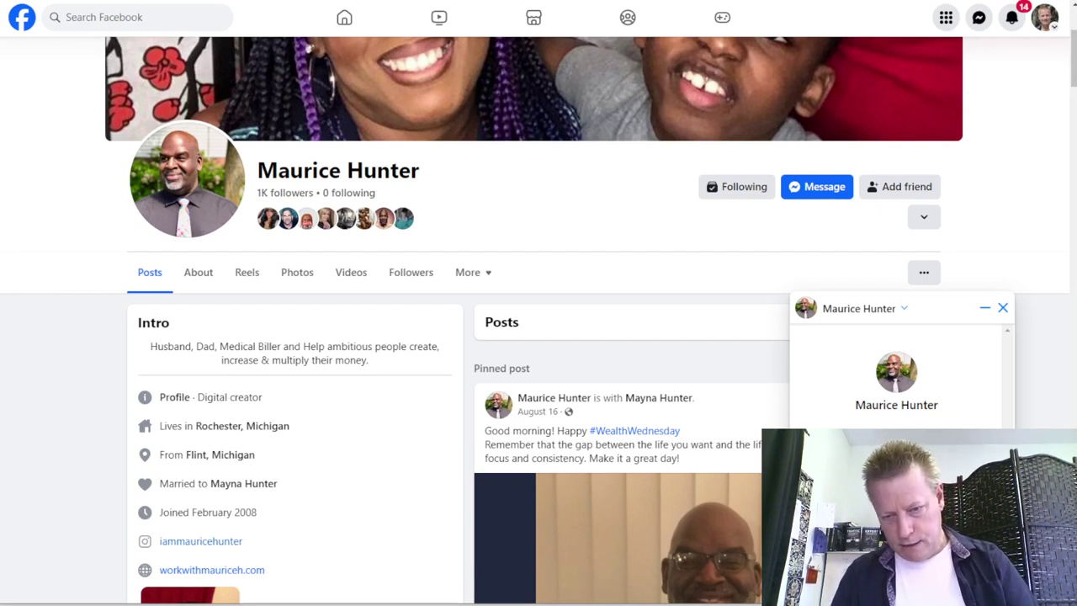
key("Return")
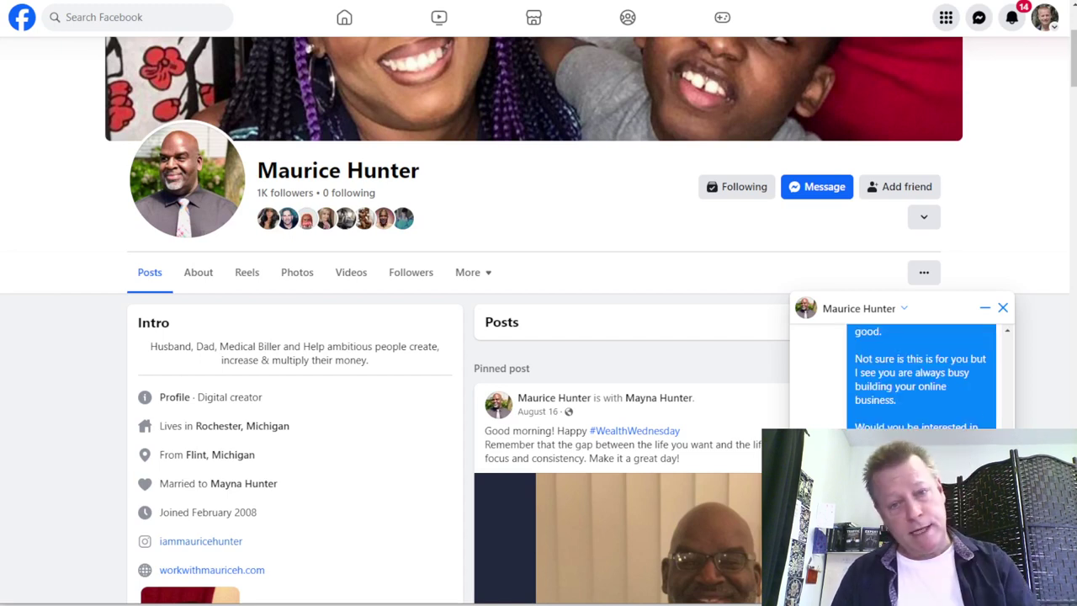
left_click(1001, 309)
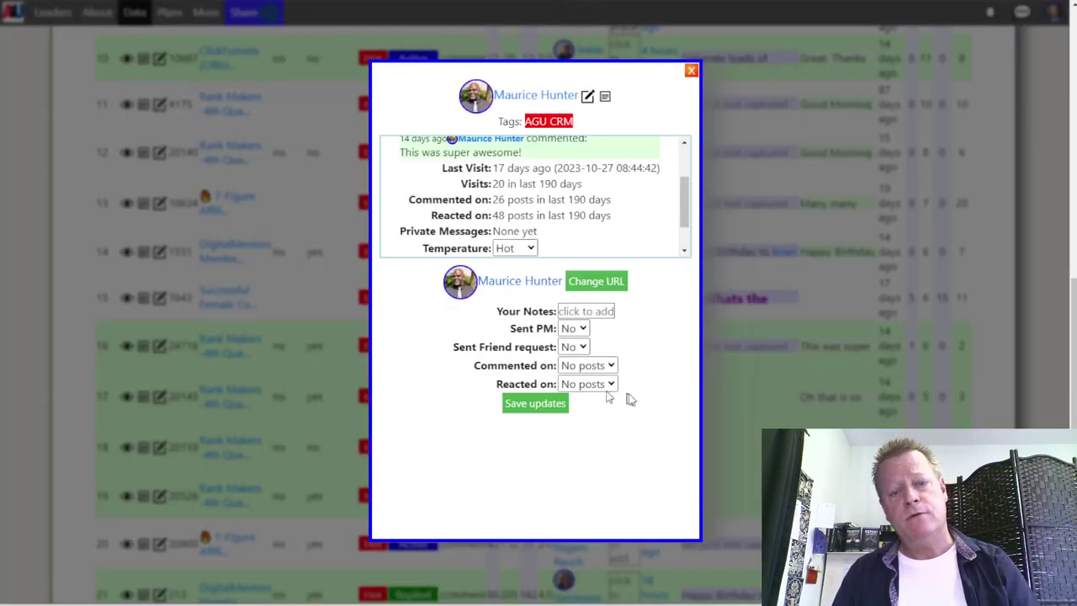
Record 1 post commented on, 3 posts reacted on, and Sent PM as Yes.
left_click(589, 365)
left_click(595, 396)
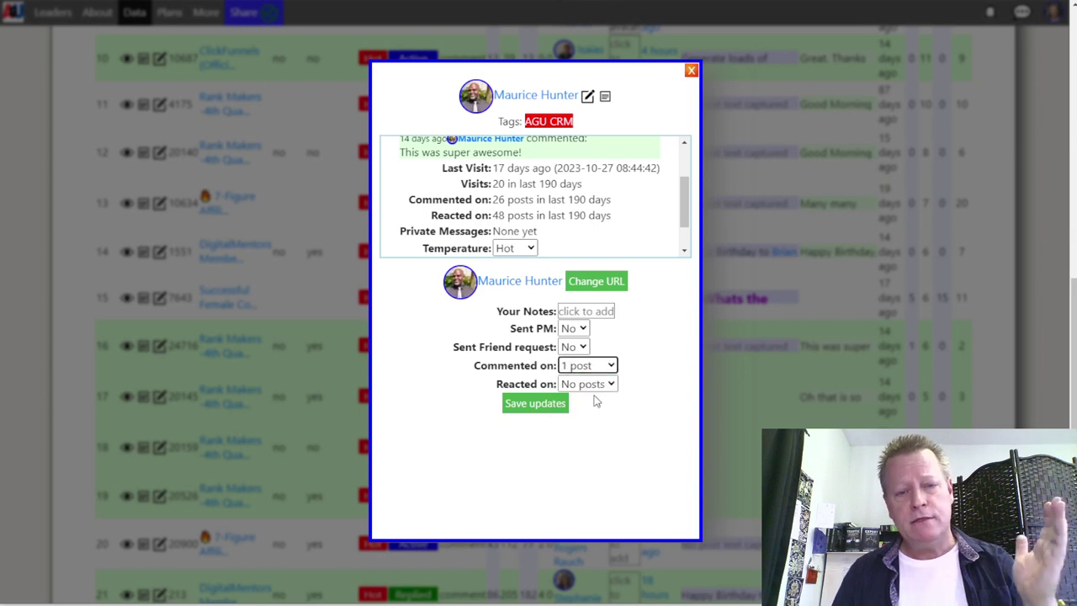
left_click(593, 384)
left_click(580, 444)
left_click(573, 334)
left_click(572, 355)
Set the Lead Status to Contacted and save the updated member record.
scroll(541, 255, "down", 1)
scroll(541, 255, "down", 1)
left_click(538, 227)
left_click(515, 271)
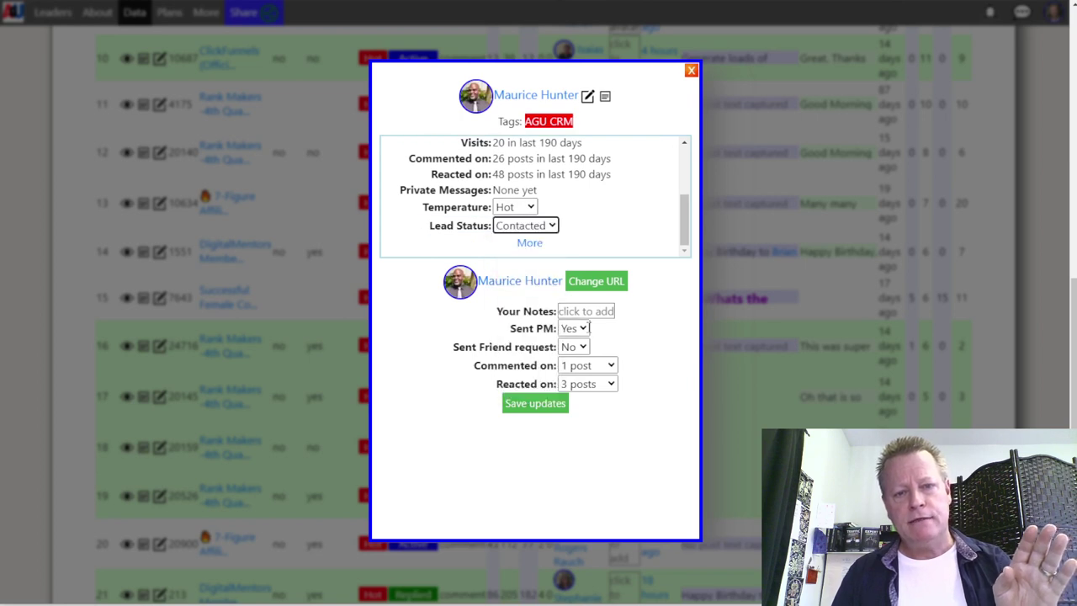
left_click(553, 404)
scroll(569, 417, "down", 3)
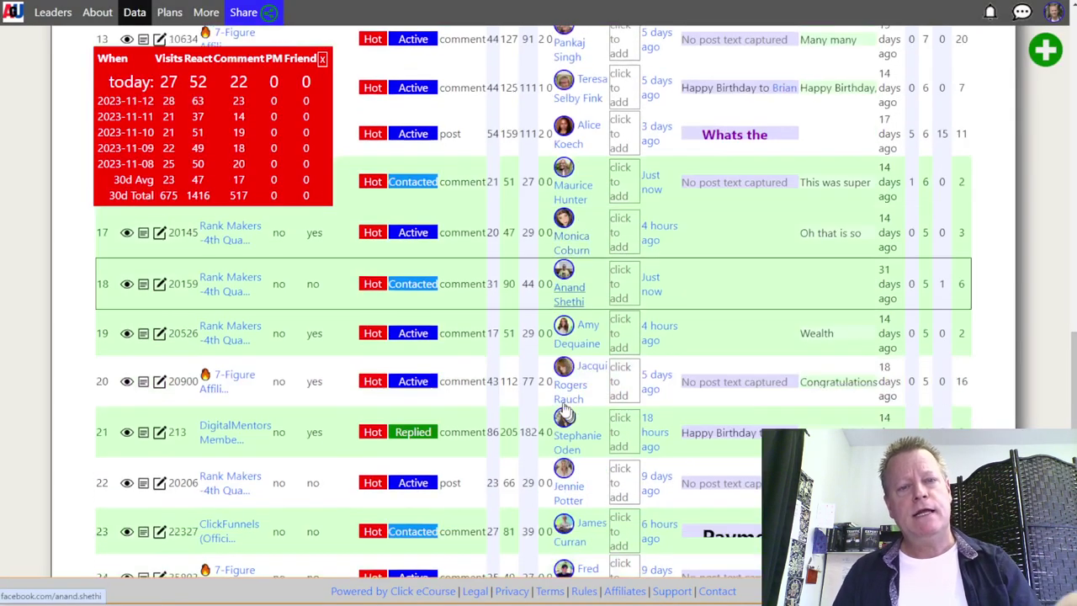
scroll(438, 263, "up", 7)
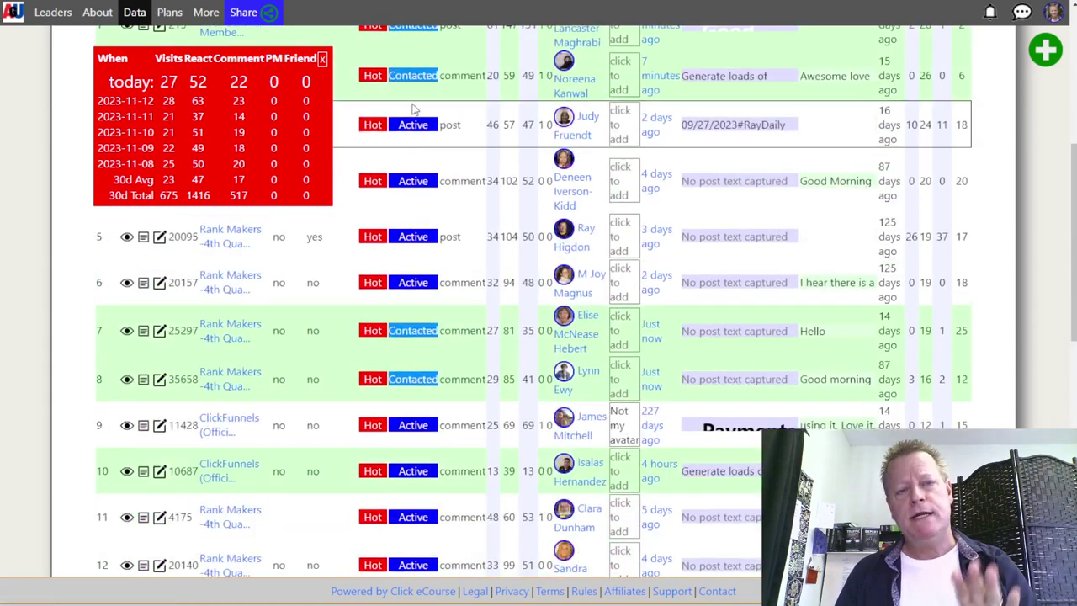
Keep the Temp filter on Hot and scroll through the Hot contacts table.
scroll(429, 459, "up", 5)
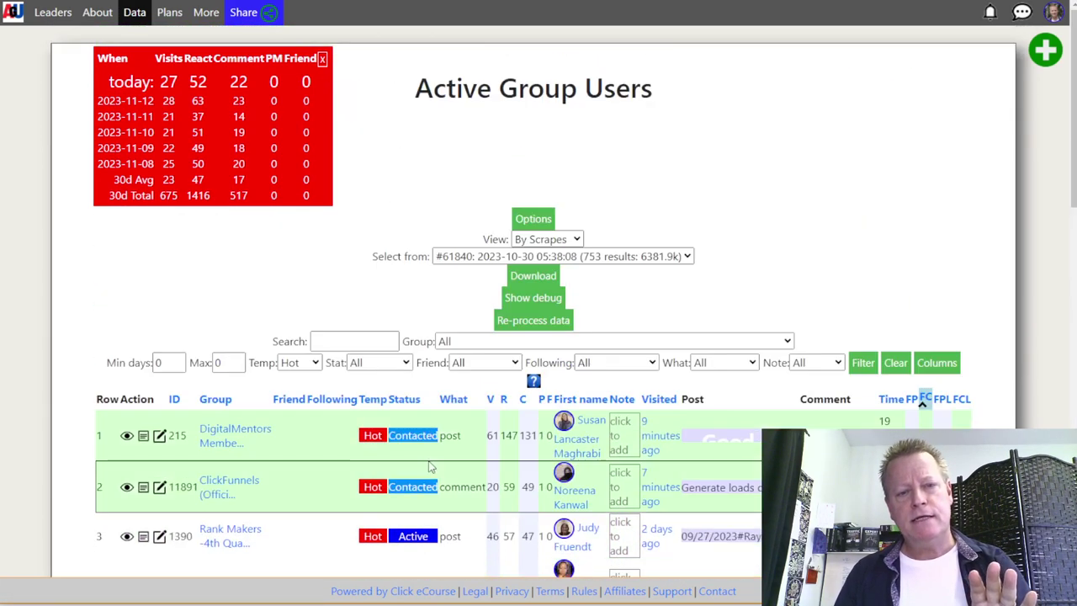
left_click(301, 363)
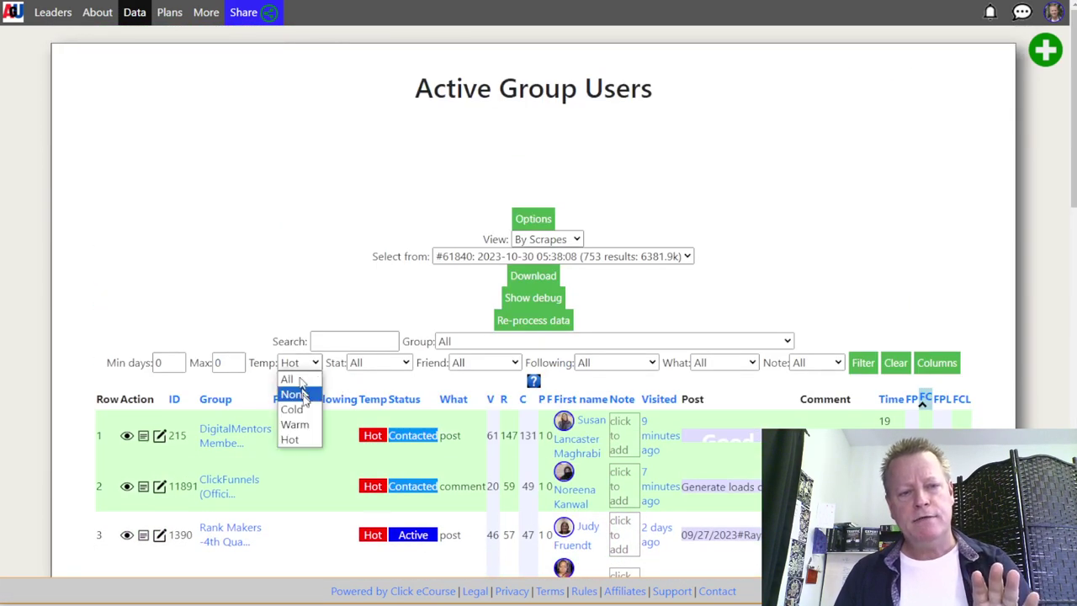
left_click(265, 303)
scroll(433, 445, "down", 4)
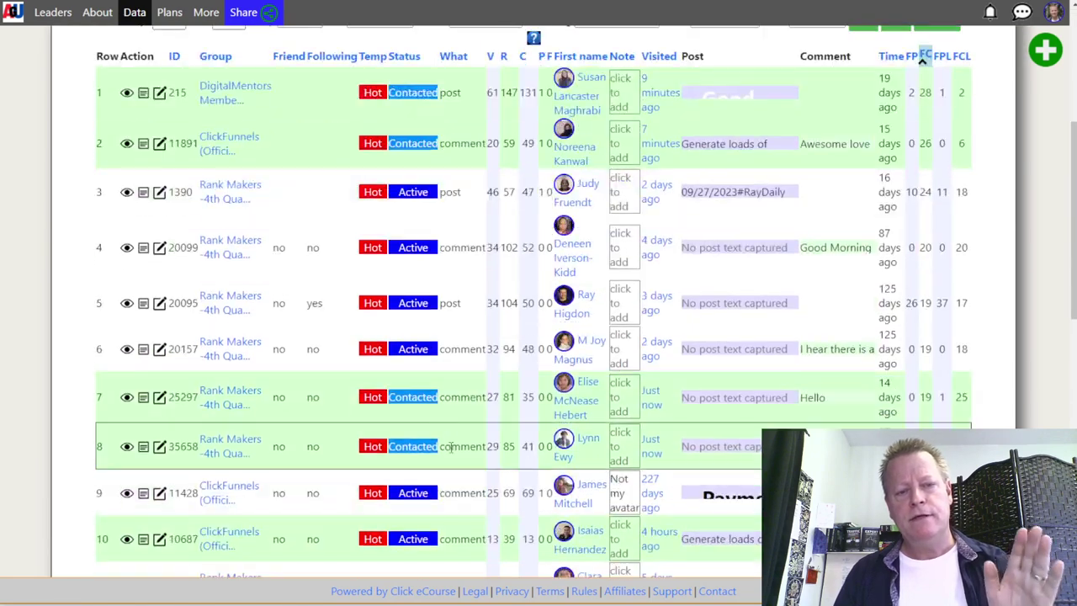
scroll(484, 463, "down", 3)
scroll(484, 462, "down", 3)
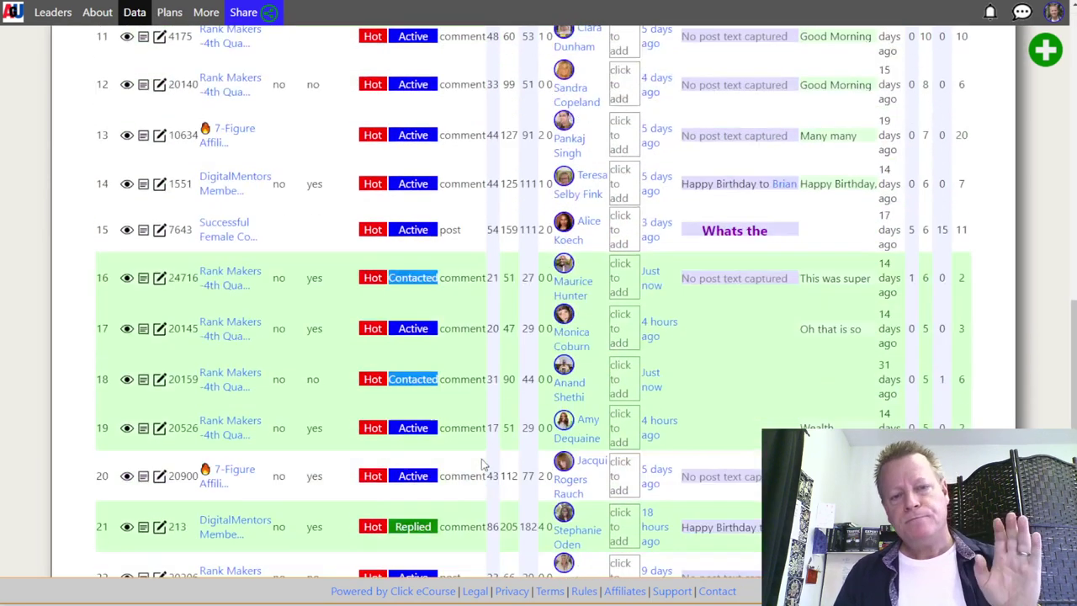
scroll(483, 463, "up", 10)
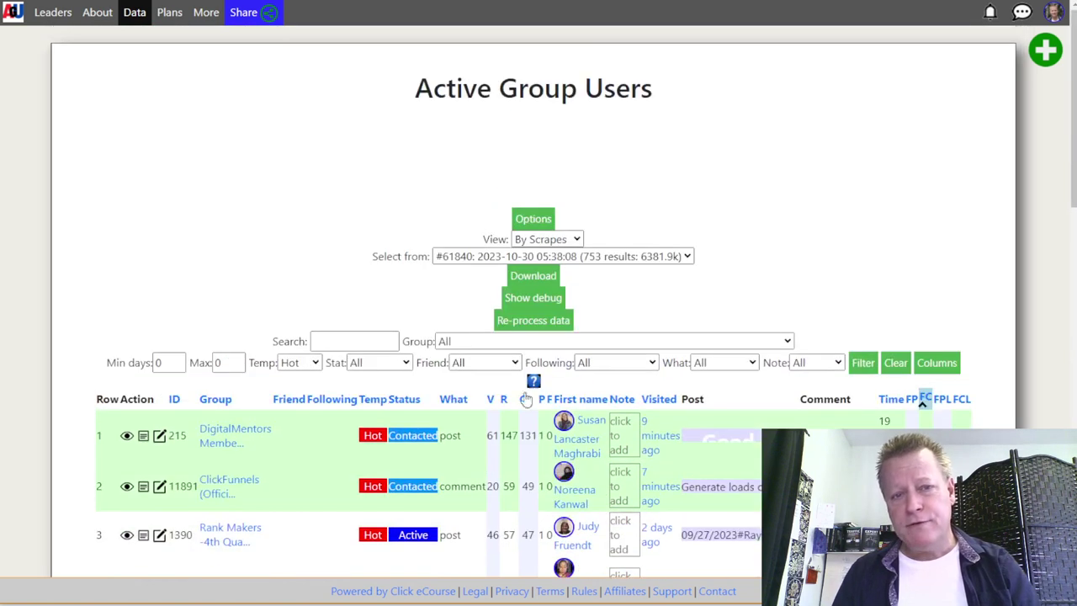
left_click(543, 217)
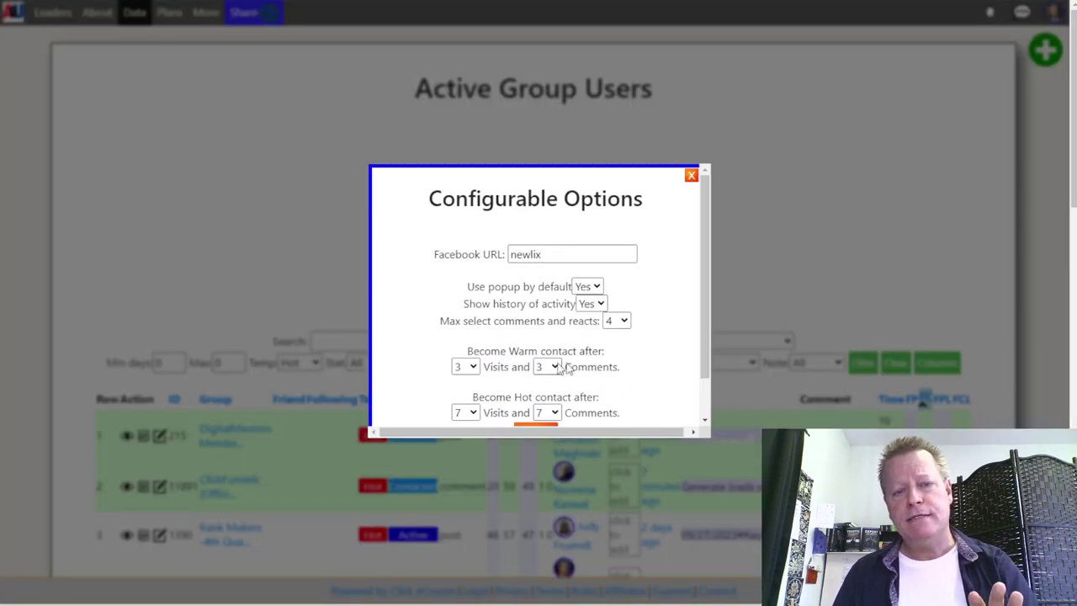
scroll(589, 367, "down", 1)
left_click_drag(479, 306, 599, 305)
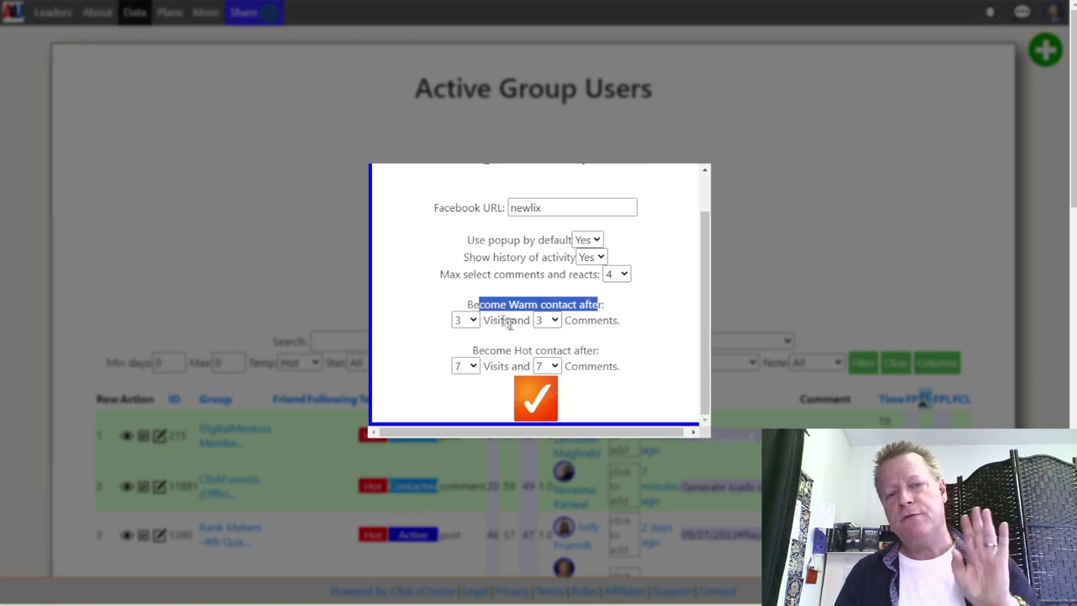
left_click(555, 321)
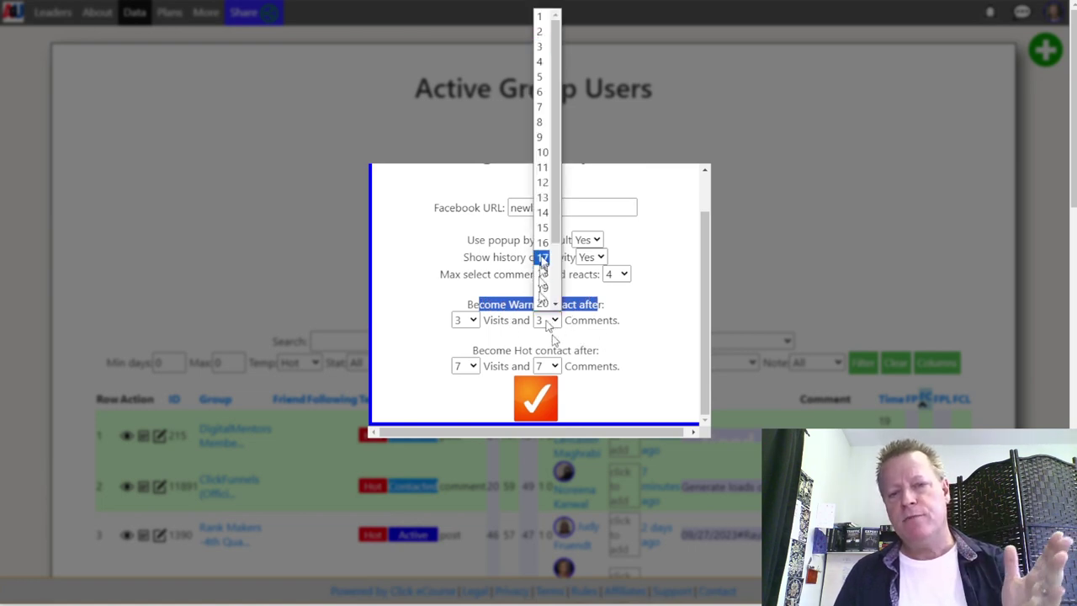
left_click(630, 322)
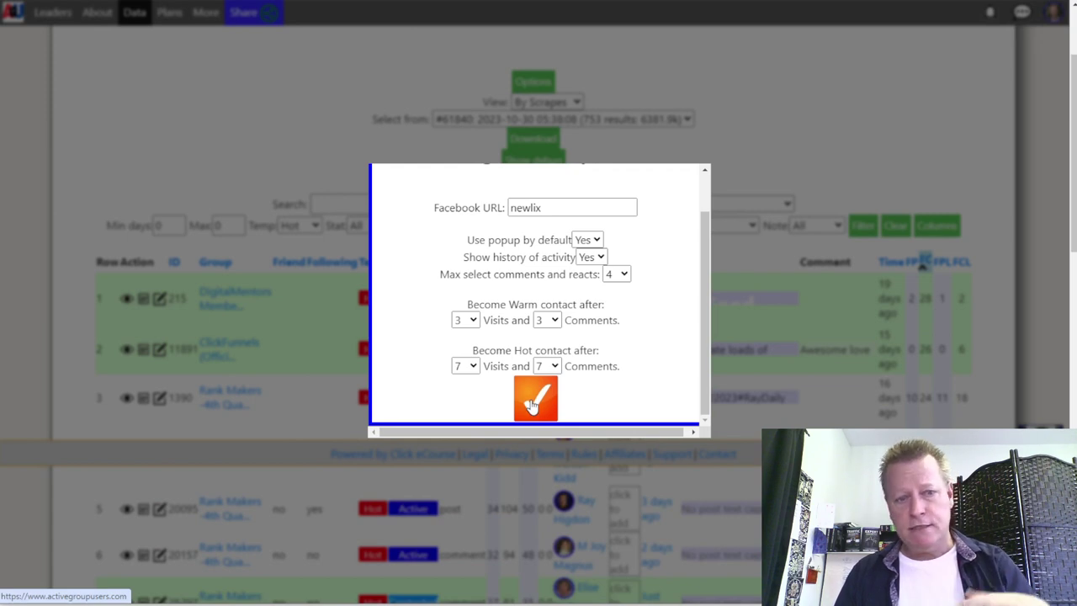
left_click_drag(532, 406, 621, 400)
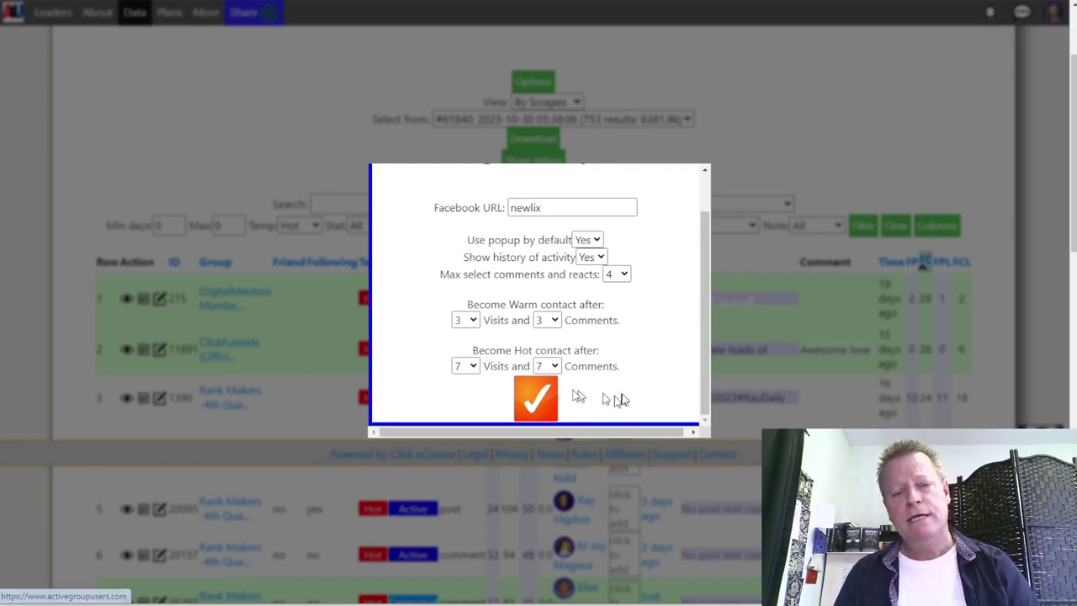
left_click(473, 366)
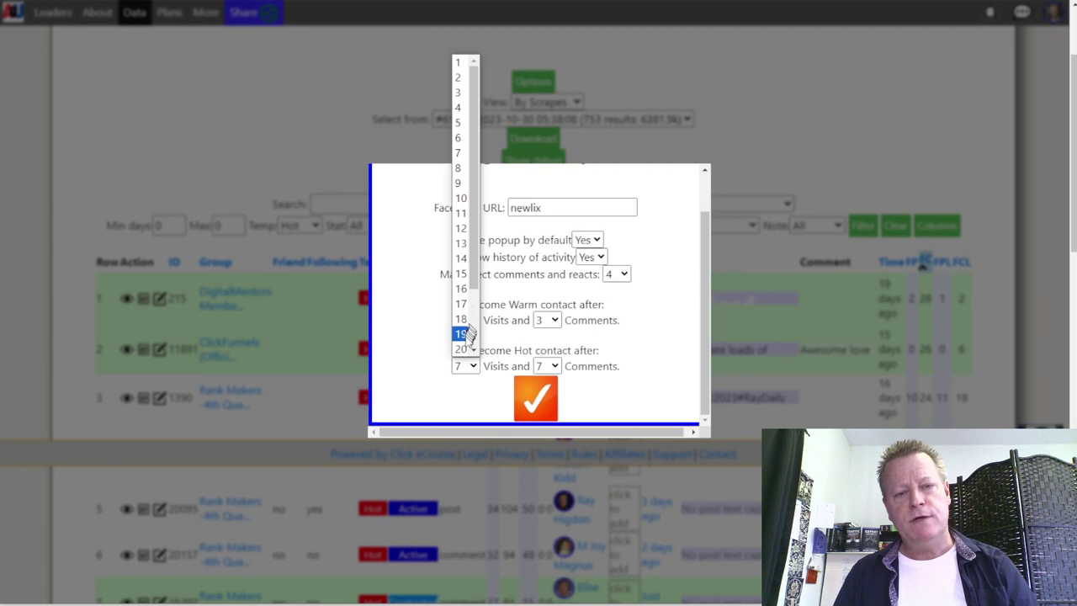
left_click(646, 372)
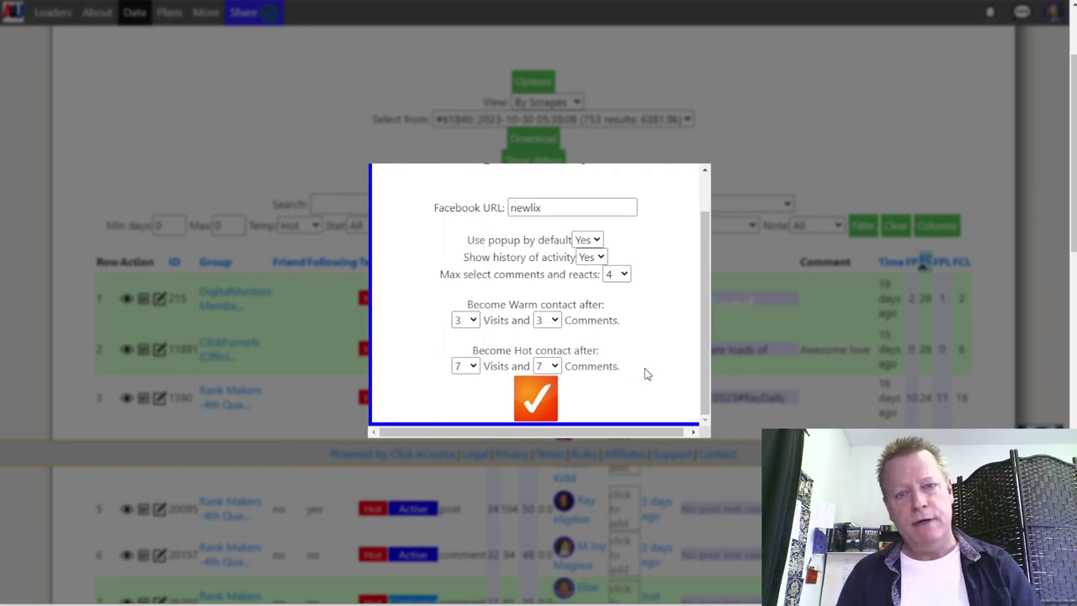
scroll(646, 336, "up", 2)
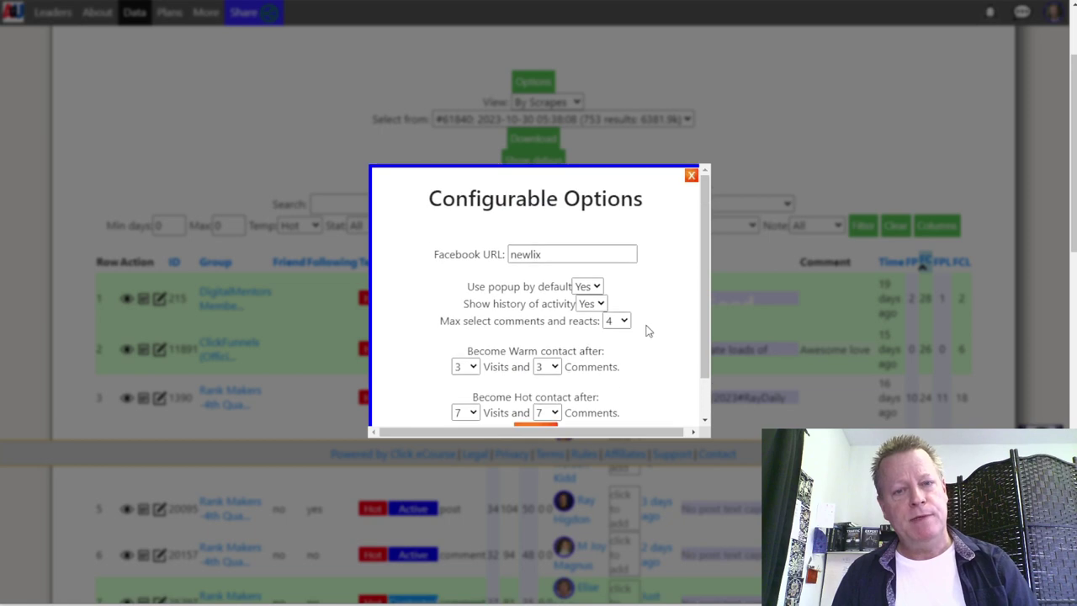
left_click(692, 175)
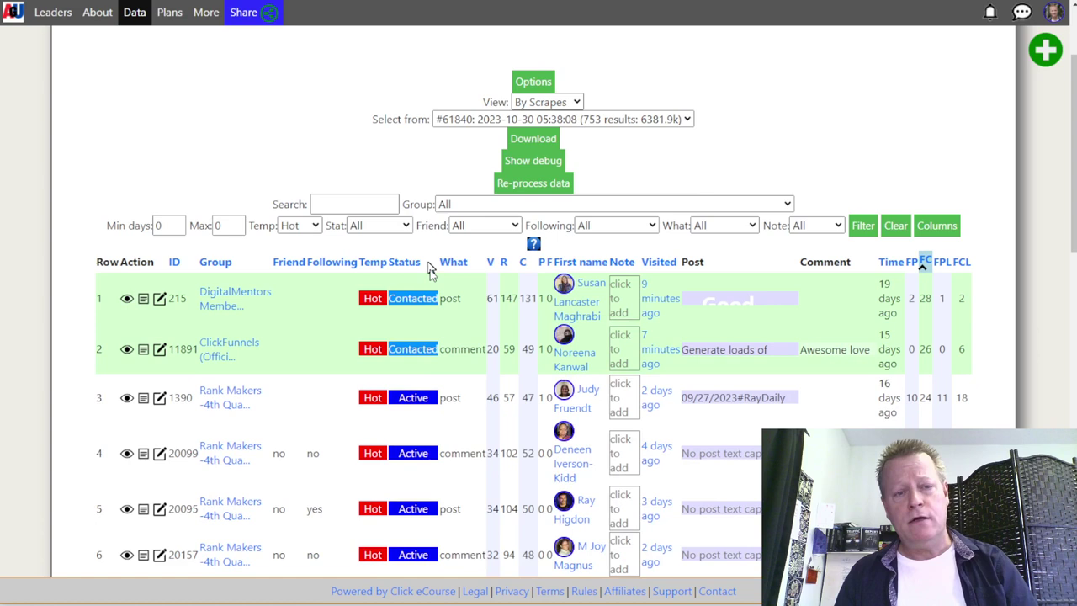
scroll(625, 440, "down", 3)
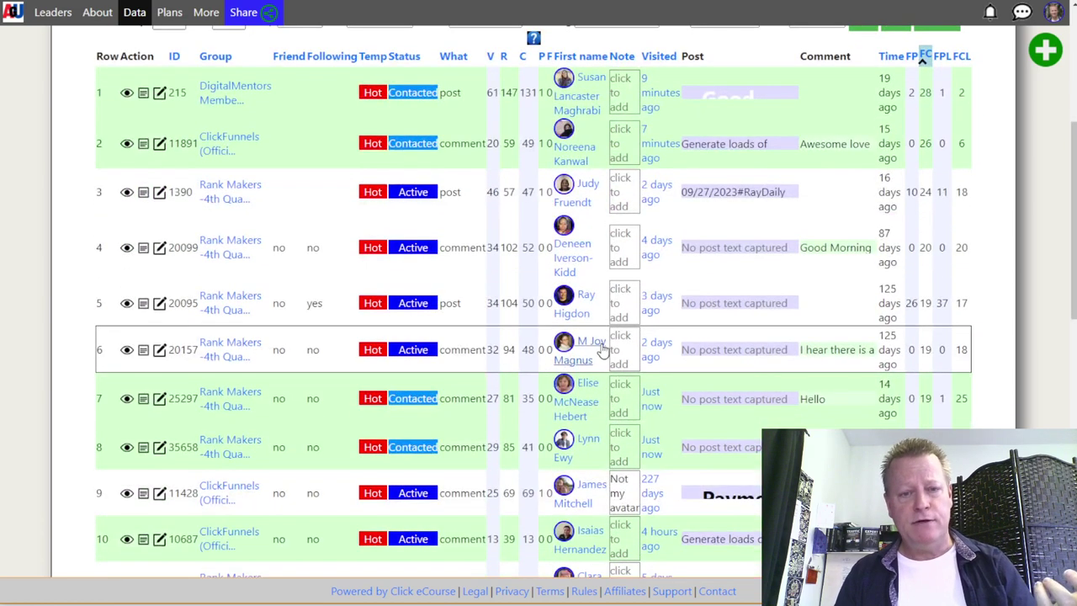
scroll(589, 316, "down", 1)
scroll(589, 318, "up", 5)
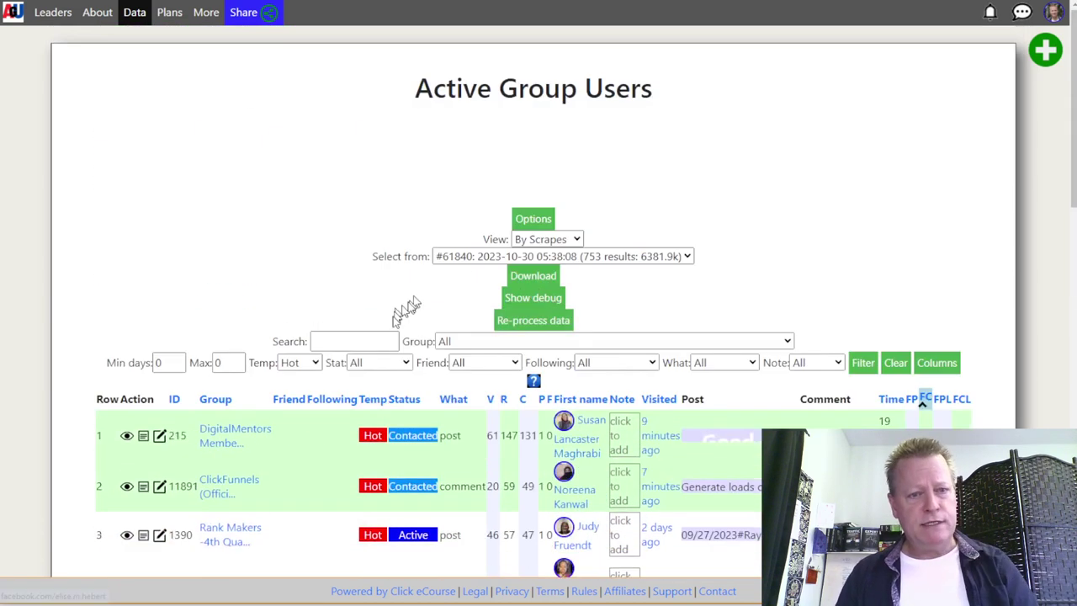
left_click(310, 363)
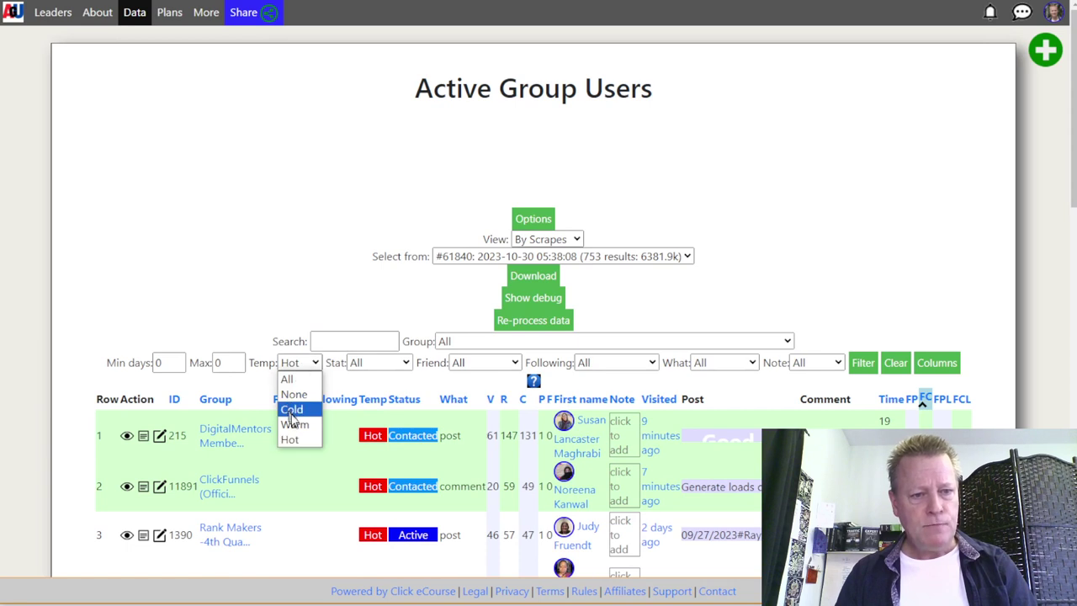
Filter the Active Group Users table by Cold temperature and scroll through the results.
left_click(294, 408)
left_click(870, 363)
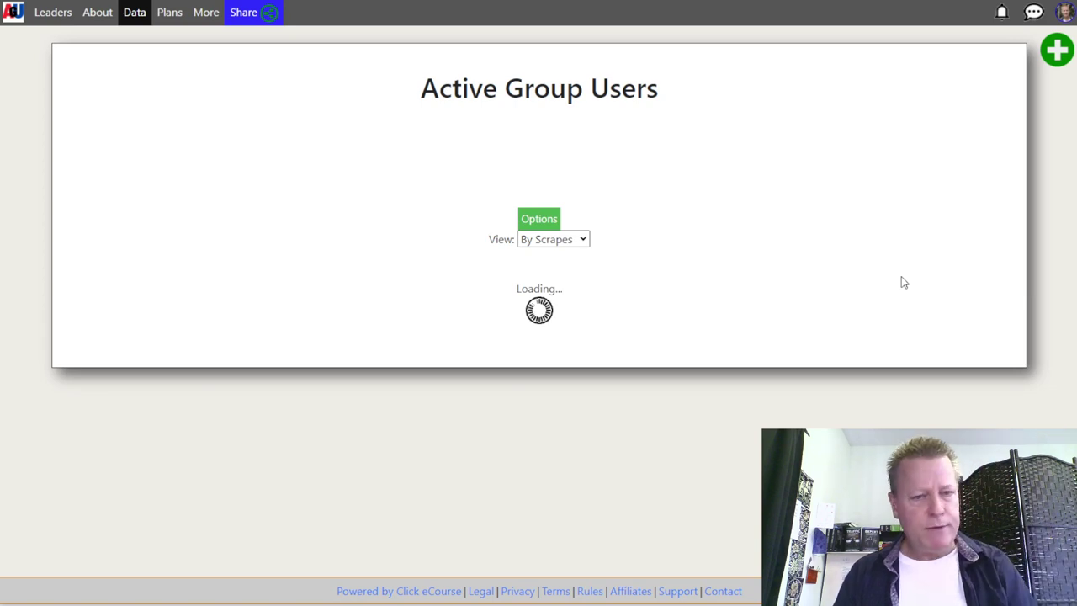
scroll(741, 365, "down", 2)
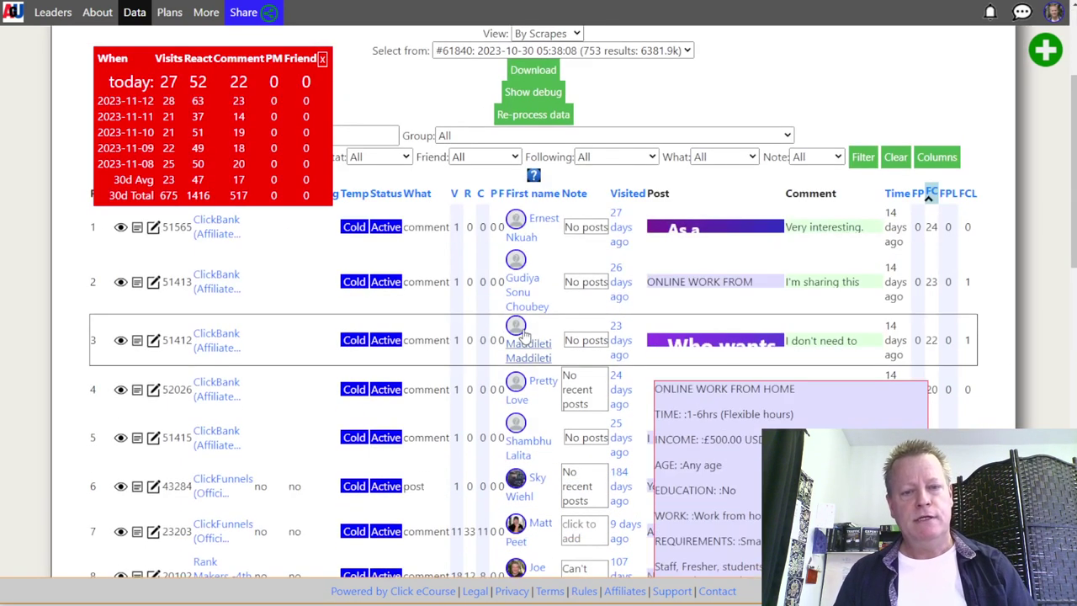
scroll(523, 335, "down", 4)
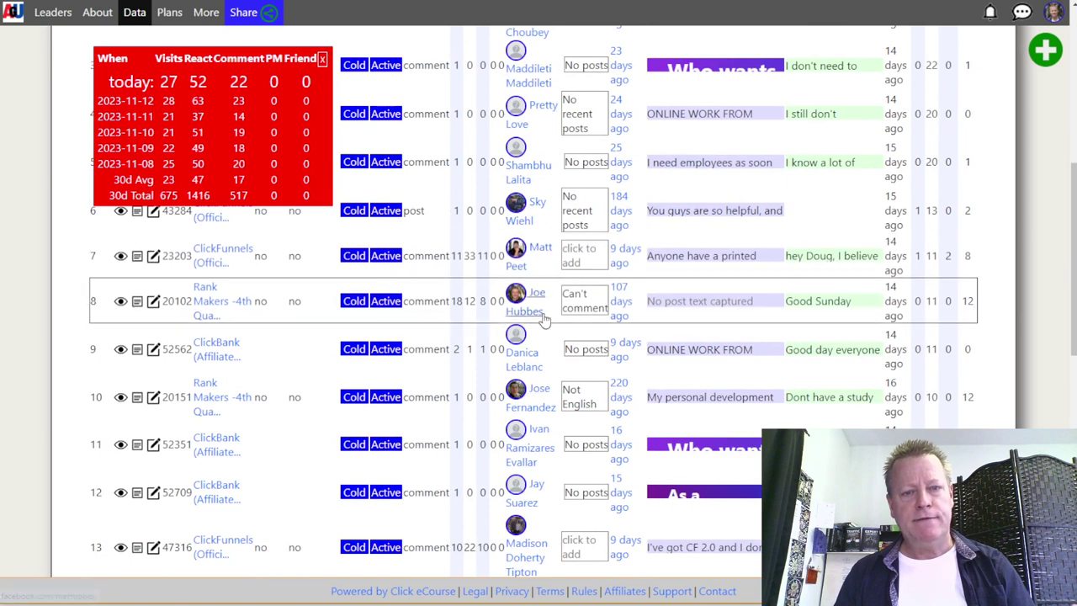
scroll(541, 390, "down", 3)
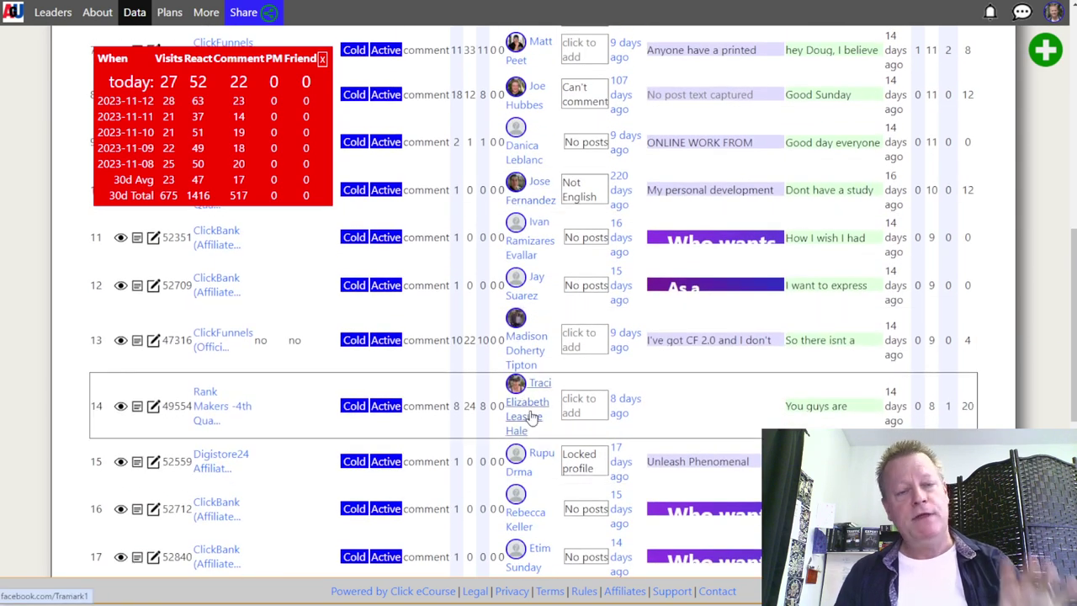
scroll(531, 417, "up", 5)
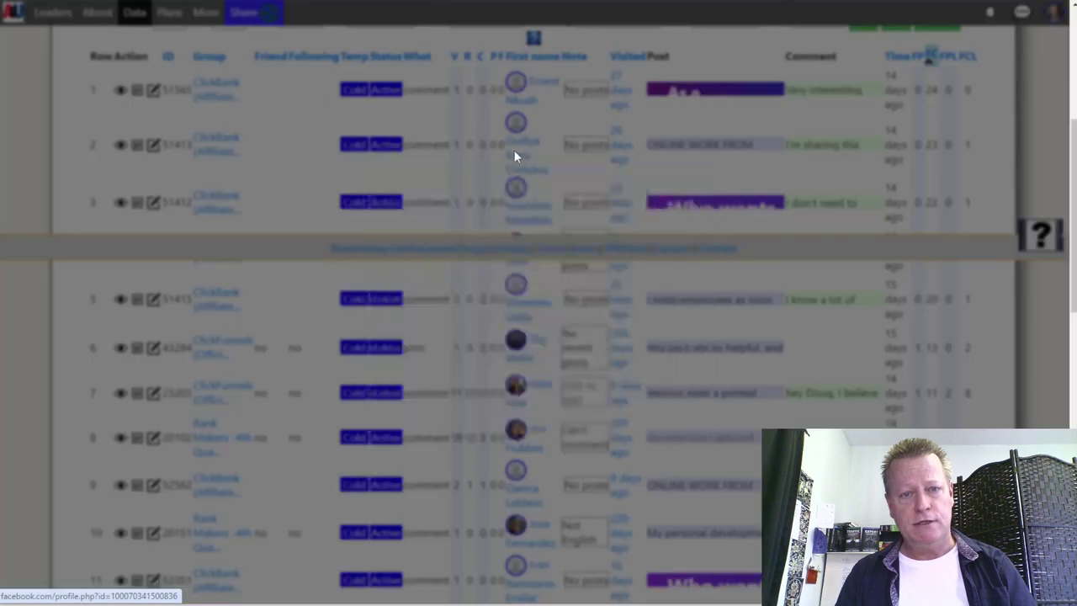
scroll(523, 238, "down", 1)
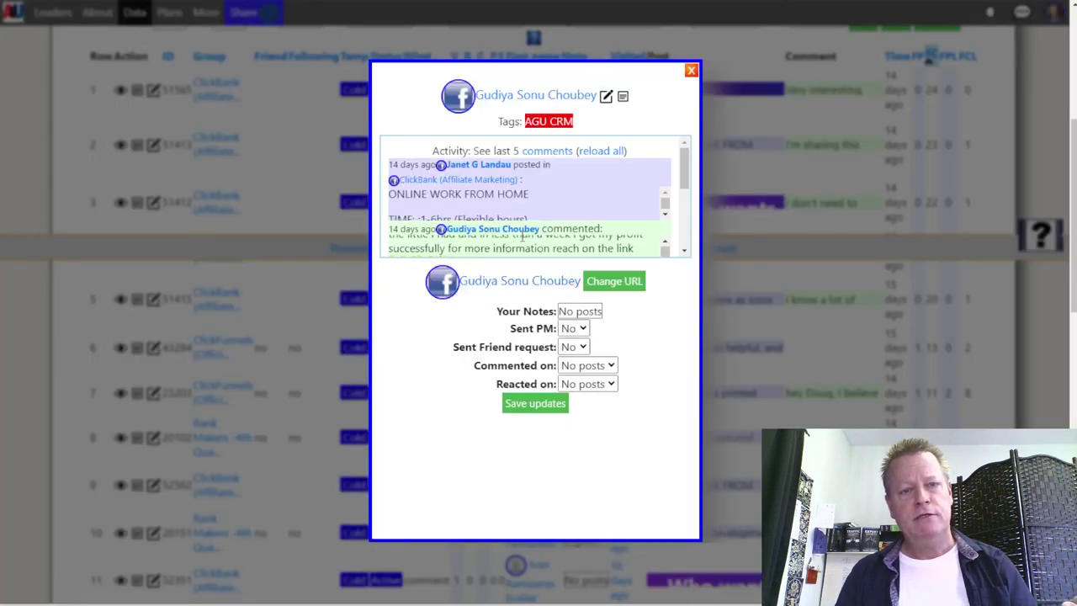
scroll(665, 208, "down", 3)
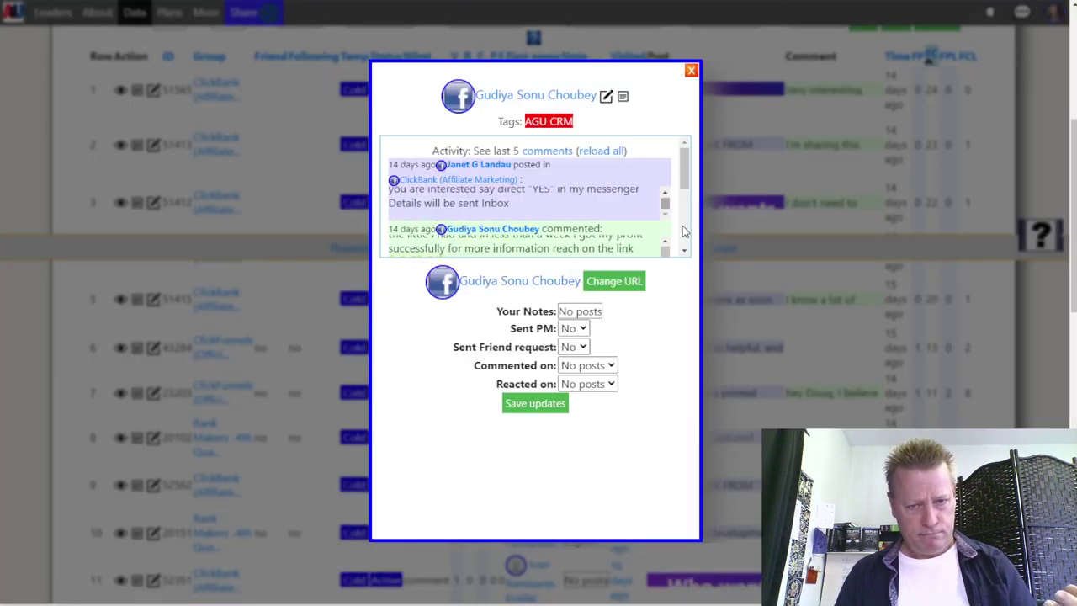
scroll(682, 225, "down", 5)
left_click(521, 236)
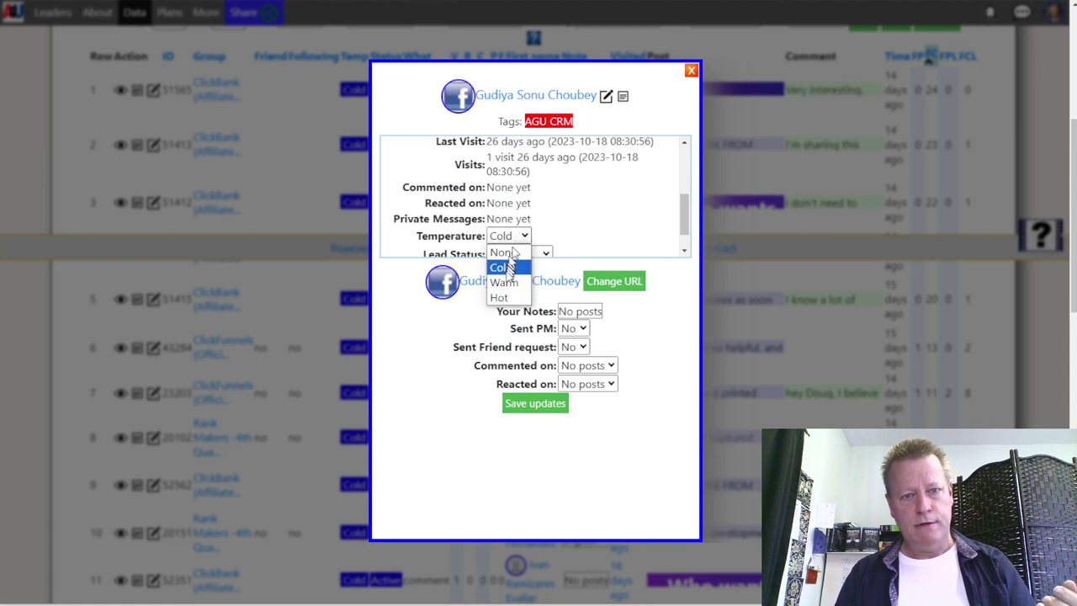
left_click(660, 326)
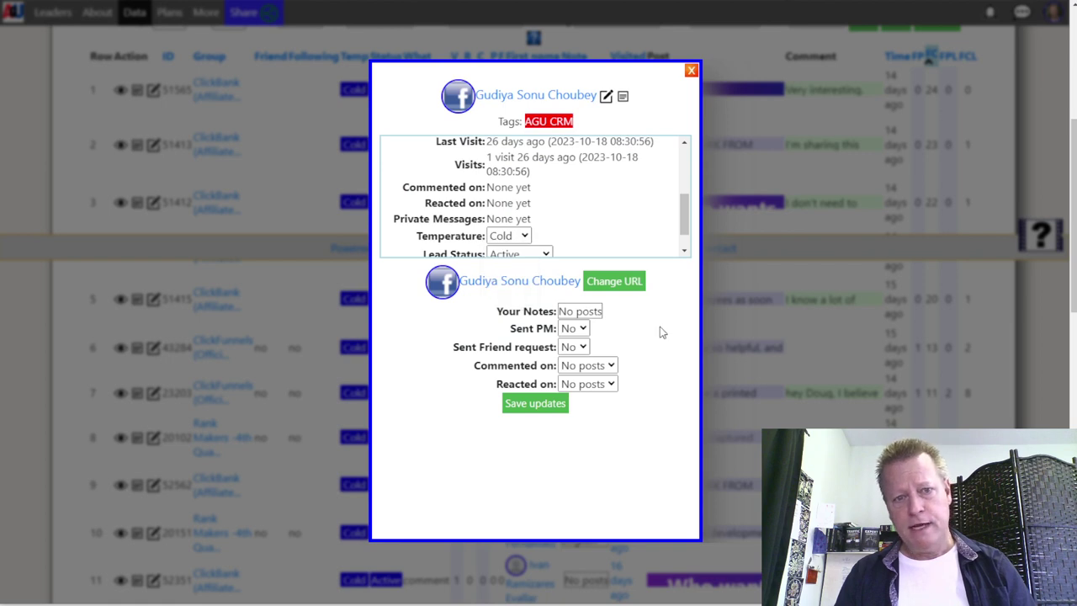
left_click(690, 72)
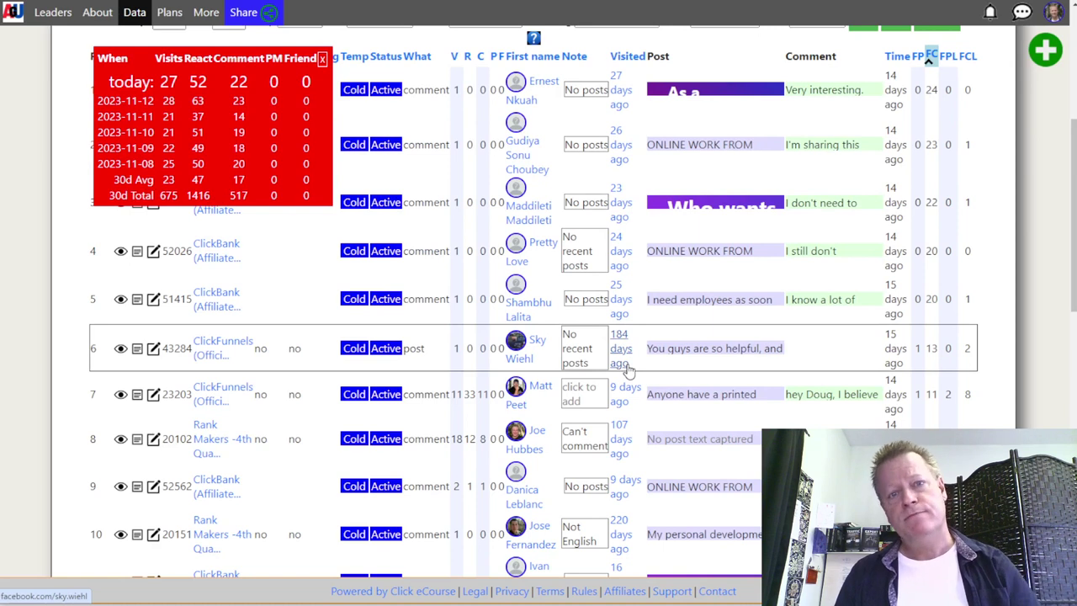
scroll(627, 370, "up", 4)
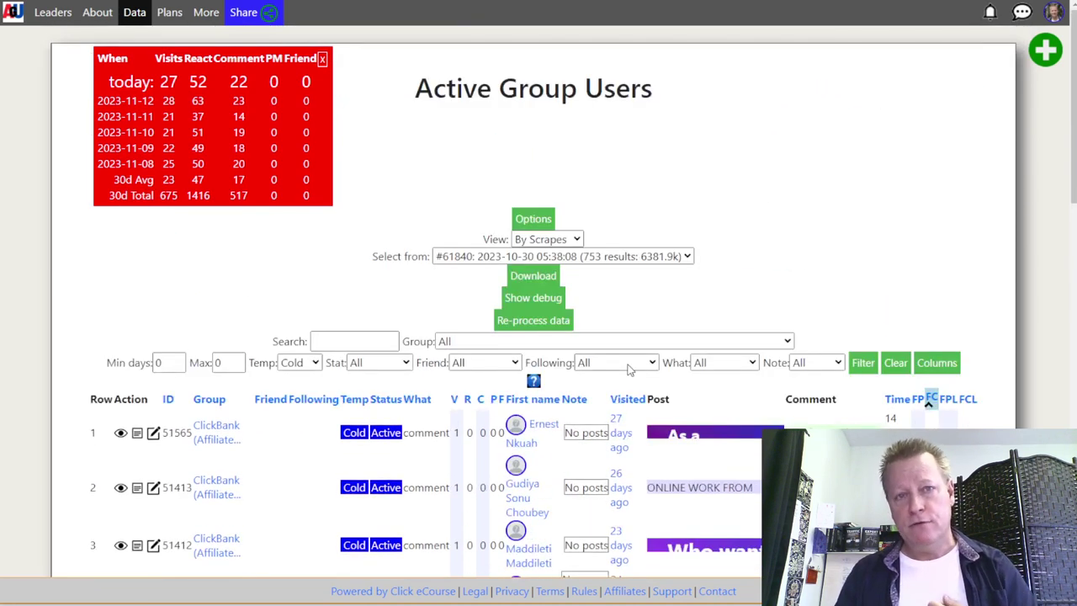